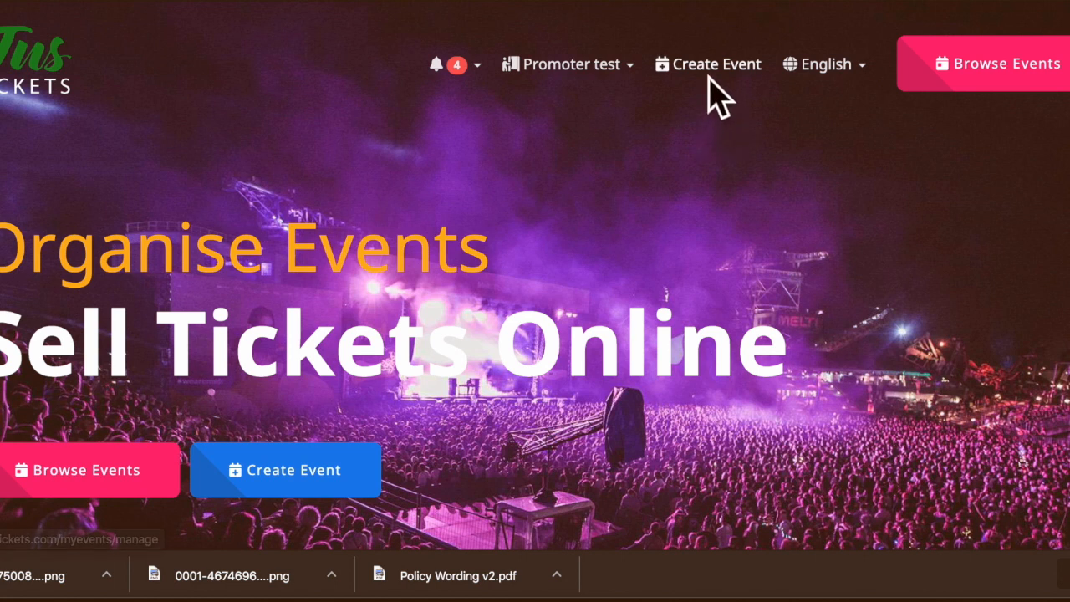
Open the form for creating a new event.
click(589, 93)
click(685, 118)
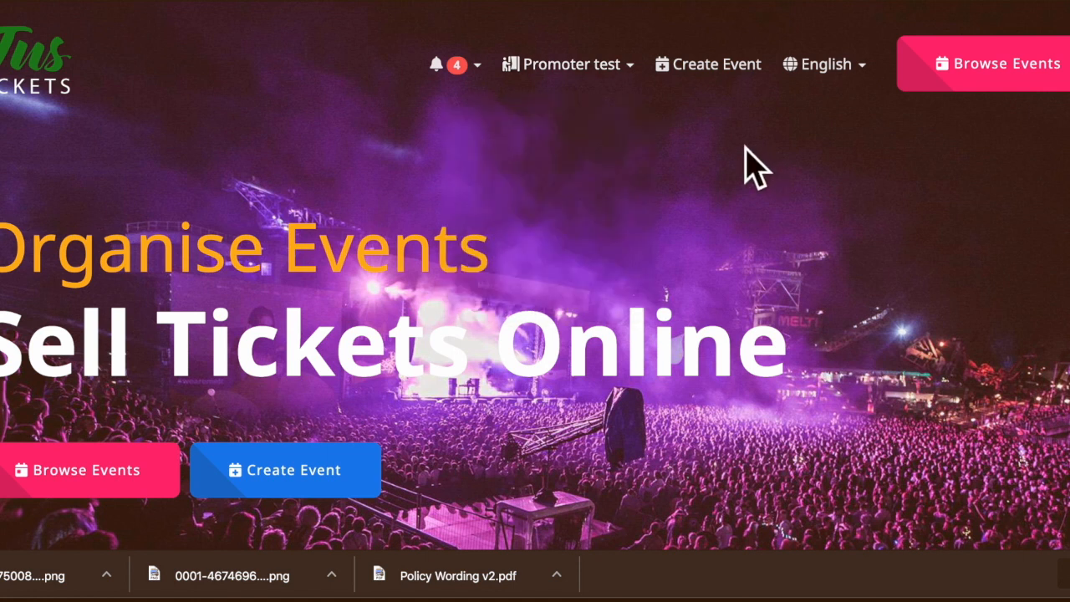
click(718, 72)
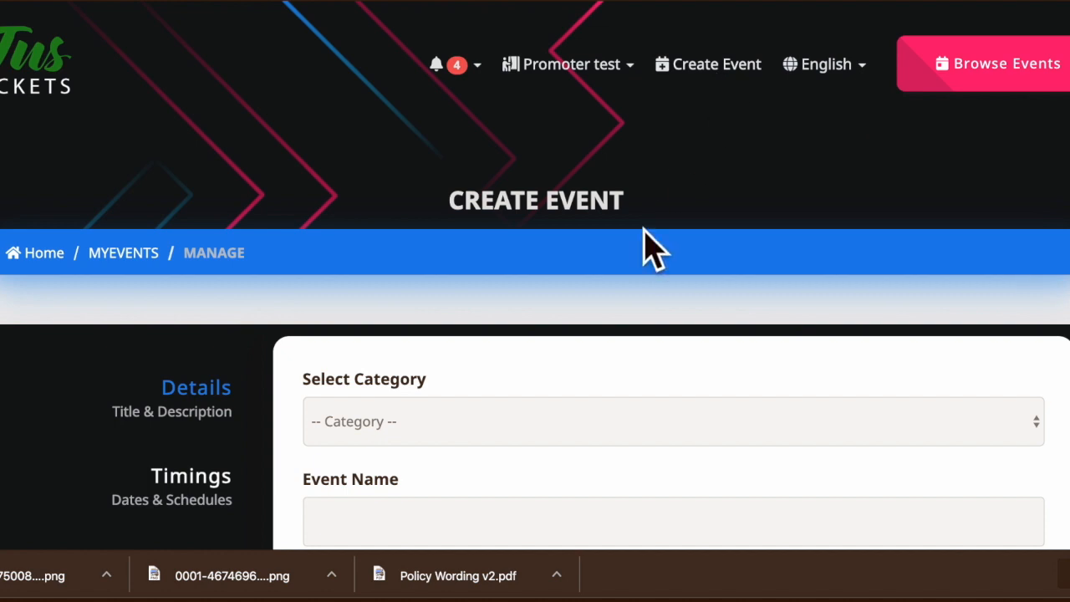
Look through the event creation form and its sections, from Details, Timings and Tickets to Location, Media, SEO and Powered By.
scroll(643, 229, down, 1)
scroll(643, 243, down, 1)
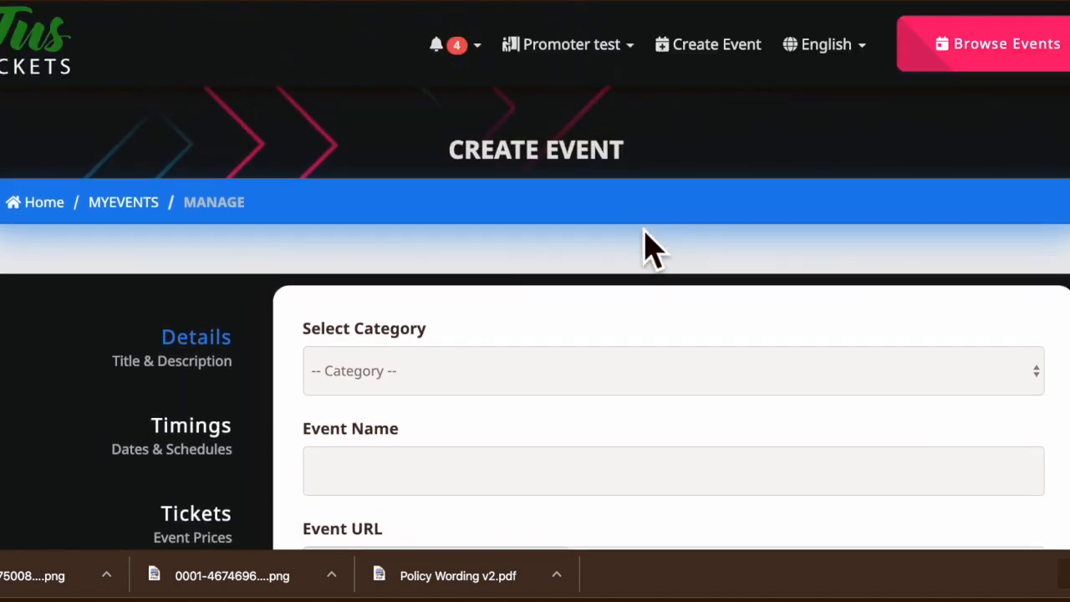
scroll(652, 249, down, 2)
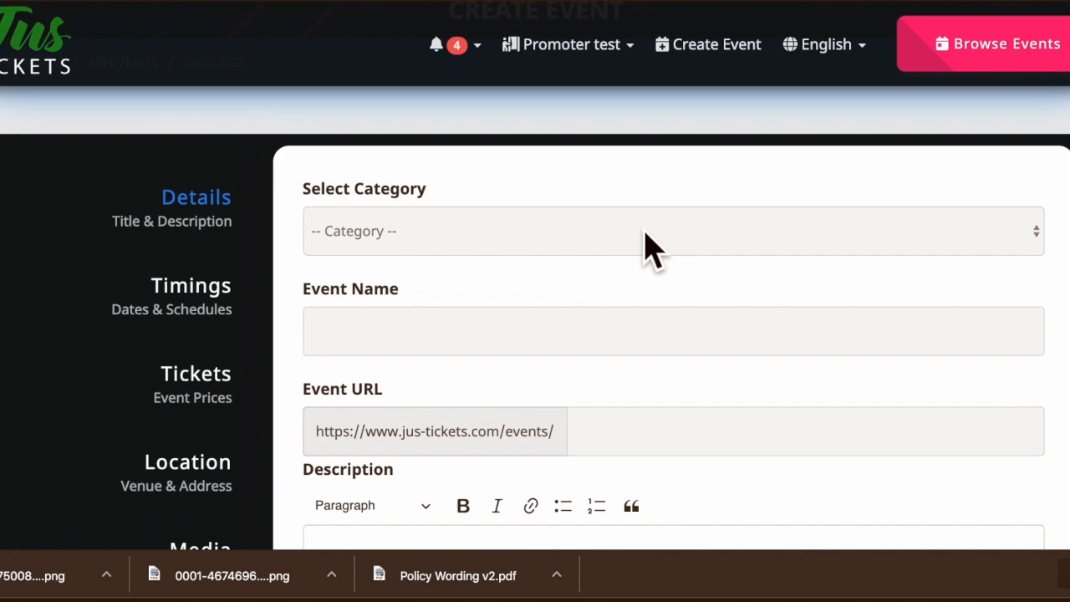
scroll(652, 249, down, 3)
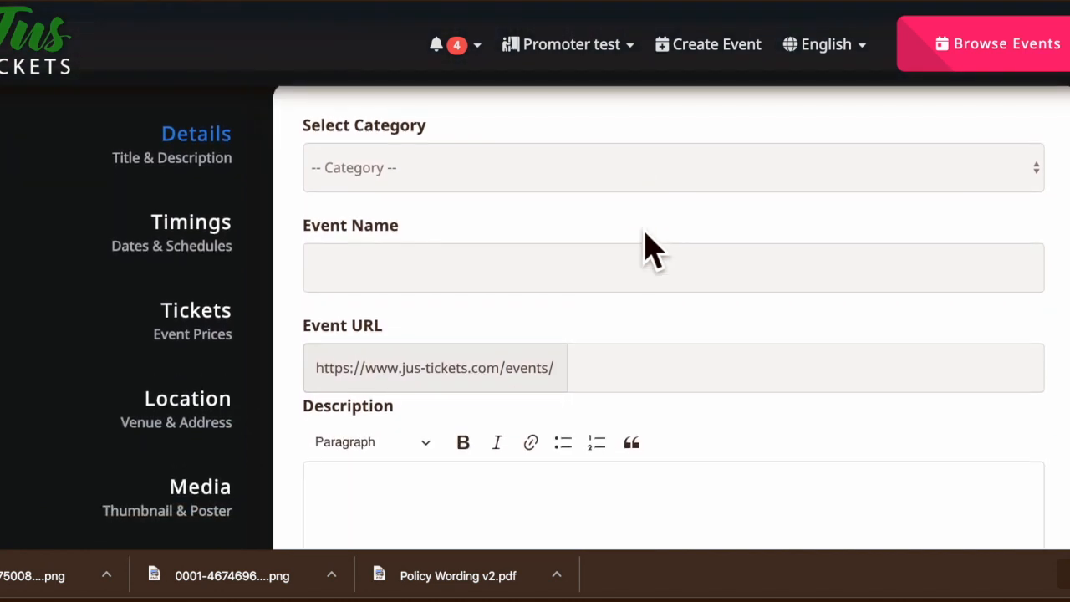
scroll(648, 247, up, 1)
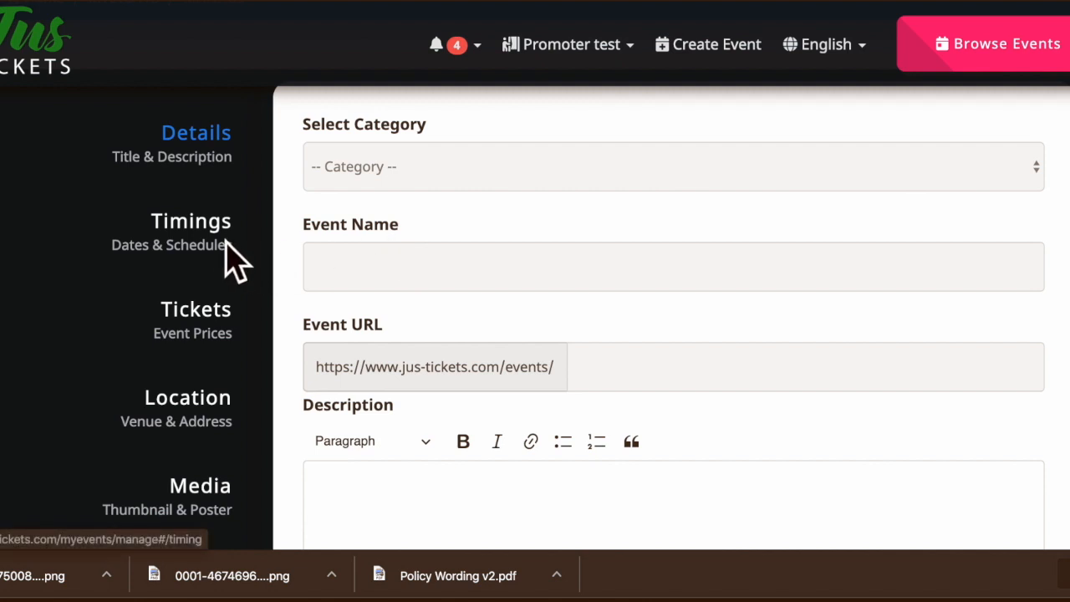
scroll(232, 258, down, 1)
scroll(236, 268, down, 1)
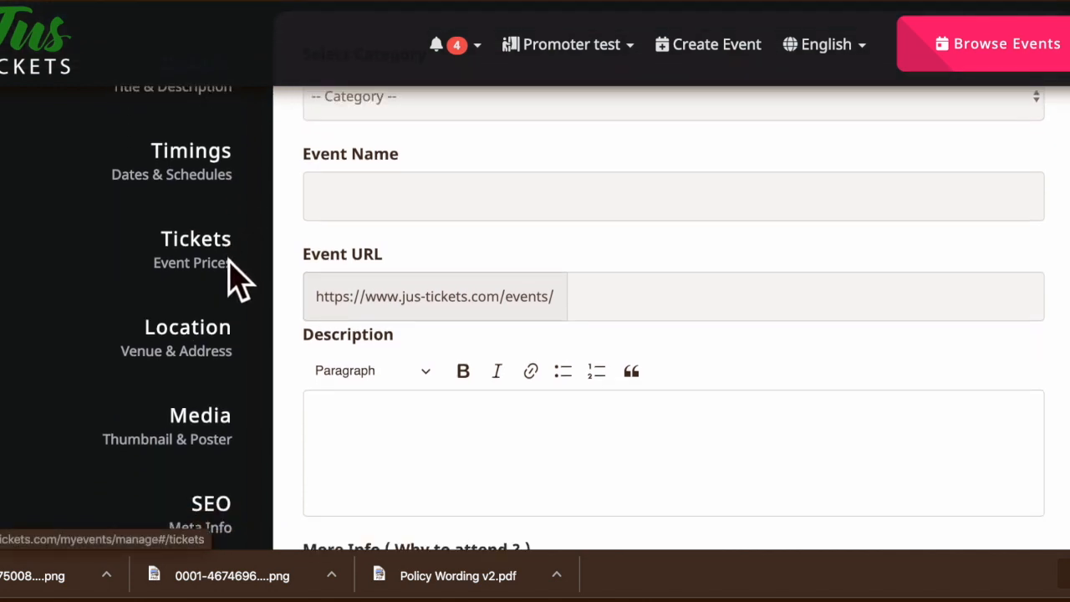
scroll(231, 284, down, 1)
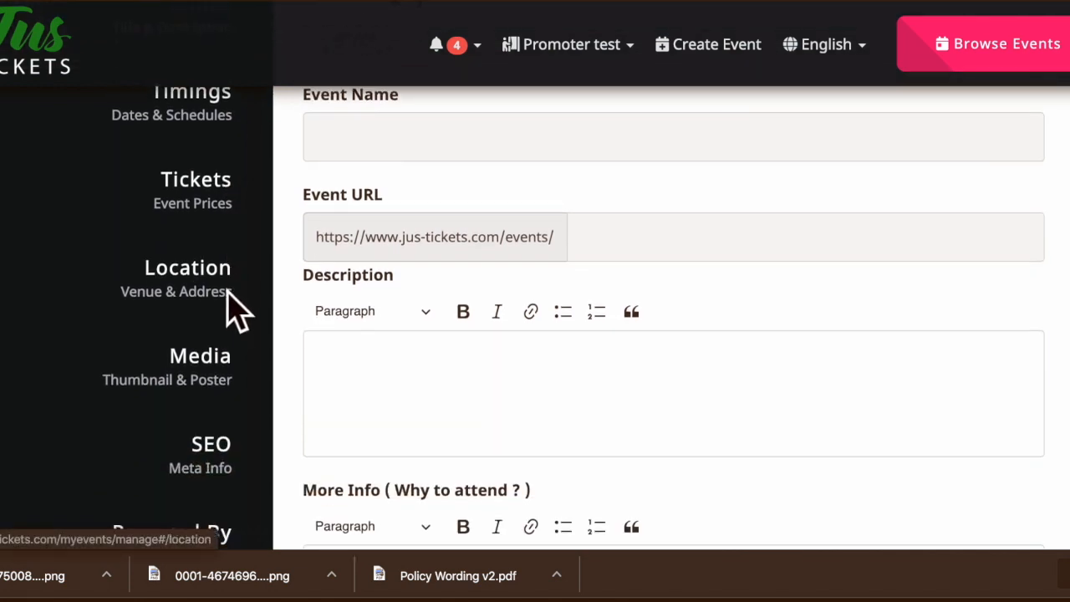
scroll(237, 307, down, 2)
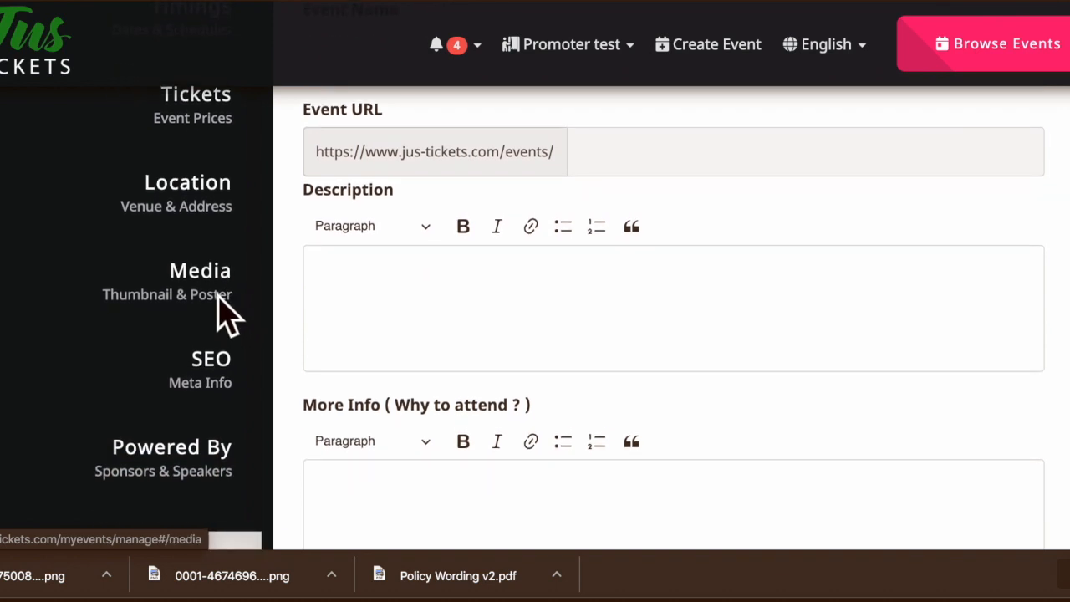
scroll(227, 316, down, 1)
scroll(228, 322, down, 1)
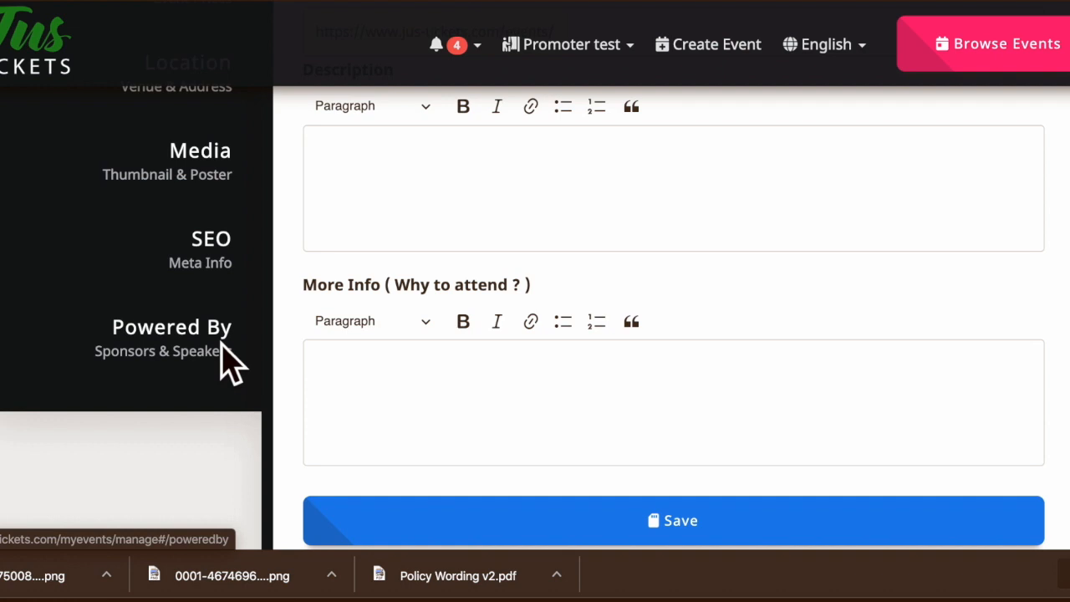
scroll(228, 334, up, 2)
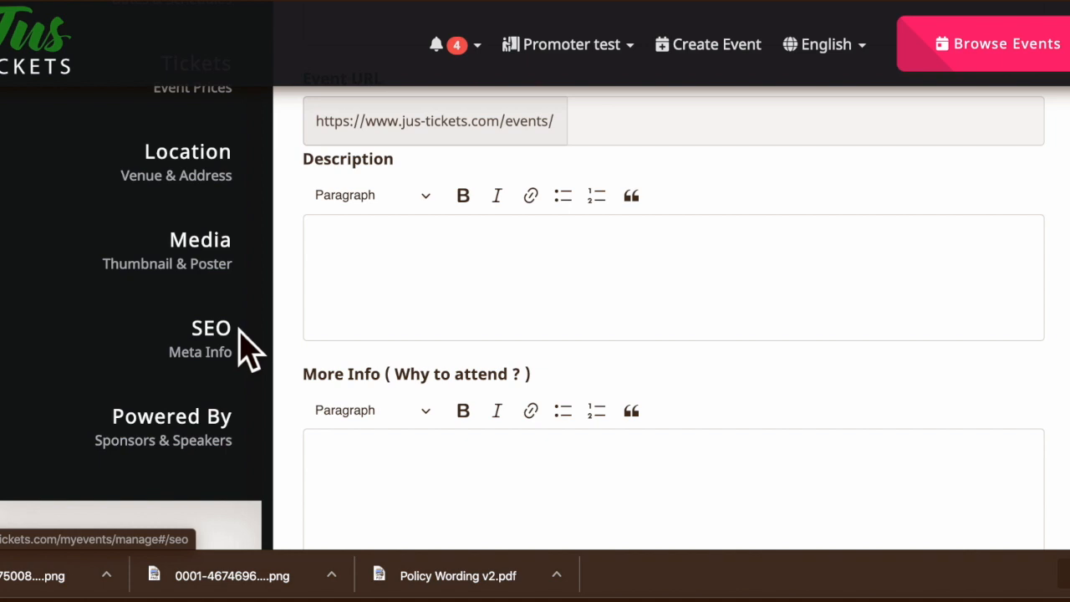
scroll(251, 347, up, 6)
scroll(239, 330, down, 1)
scroll(240, 331, up, 2)
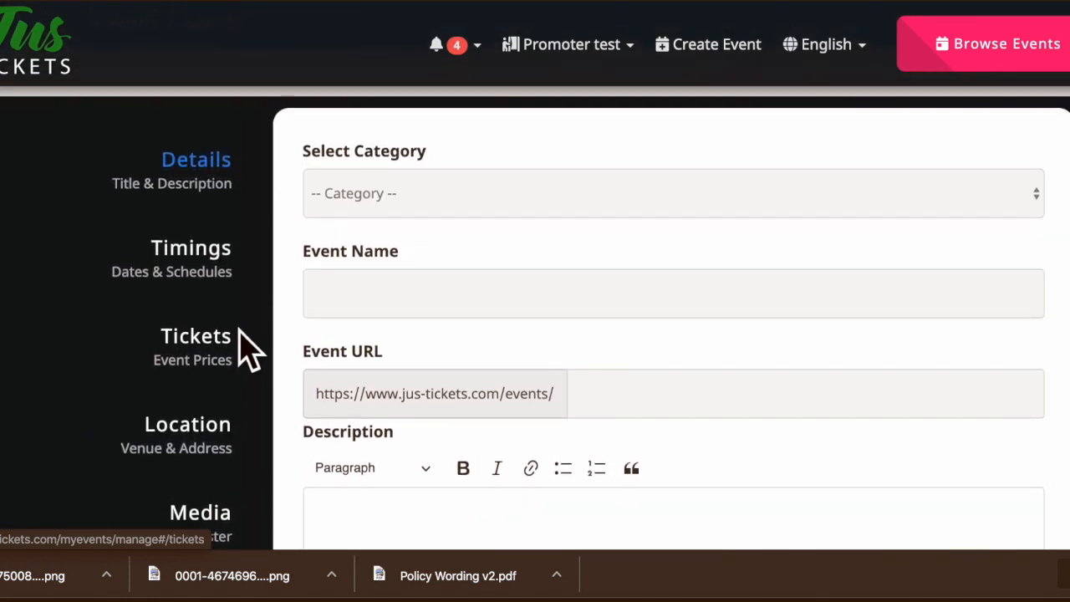
scroll(249, 346, up, 2)
scroll(249, 347, down, 3)
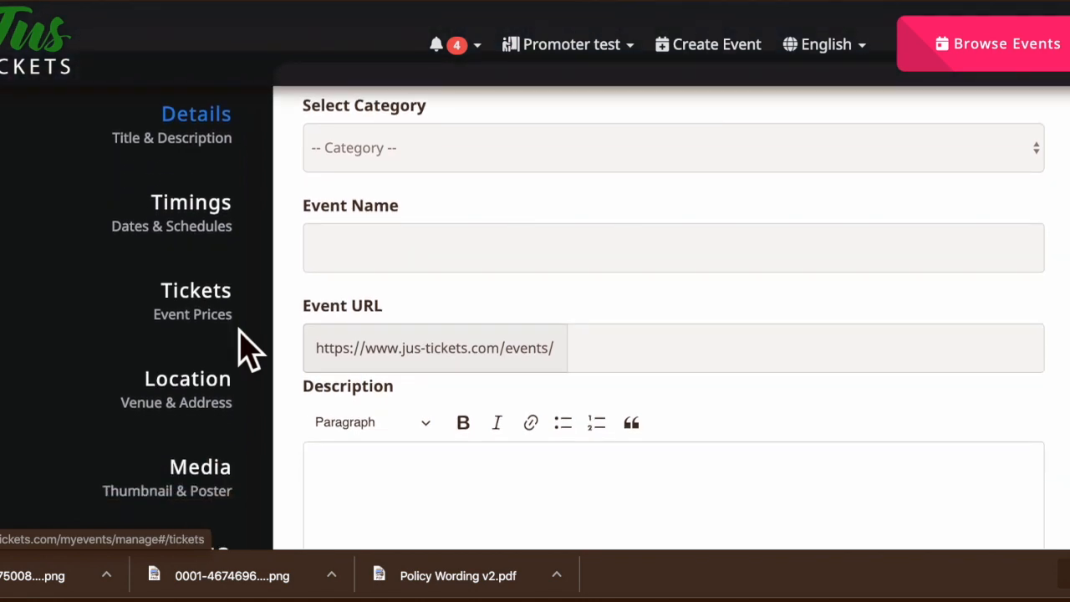
scroll(249, 347, down, 6)
scroll(240, 339, up, 8)
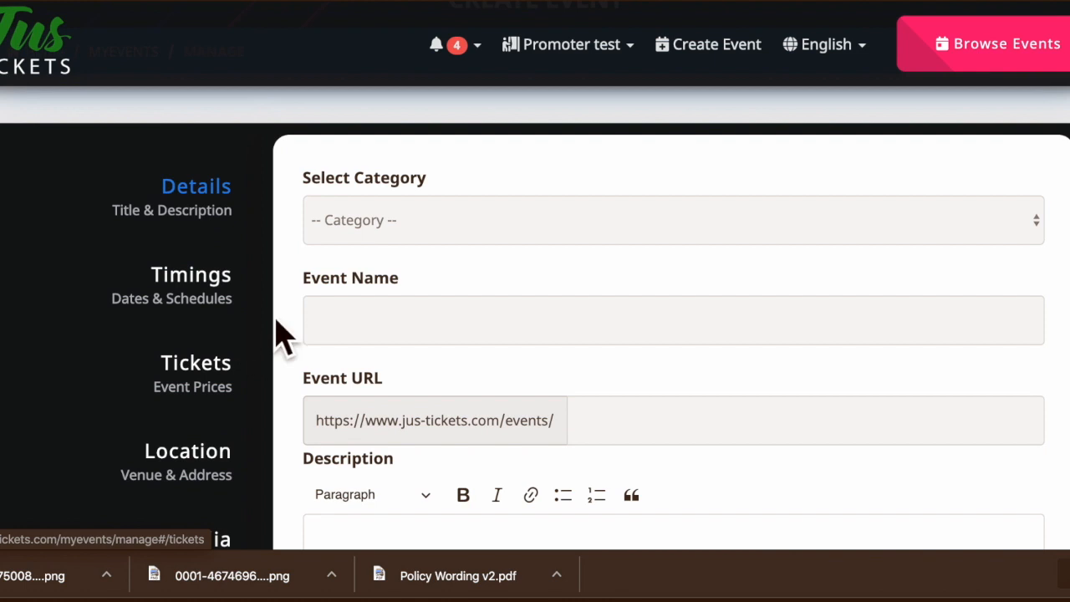
Set the event category to Workshop/Training and enter "Event Setup 2" as the event name.
click(1042, 227)
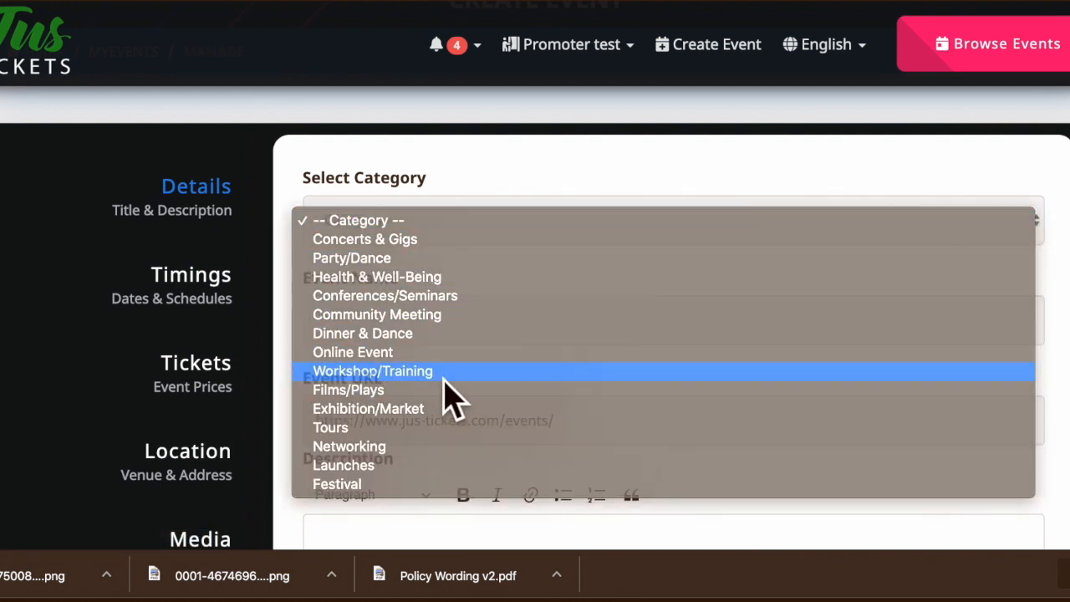
click(445, 376)
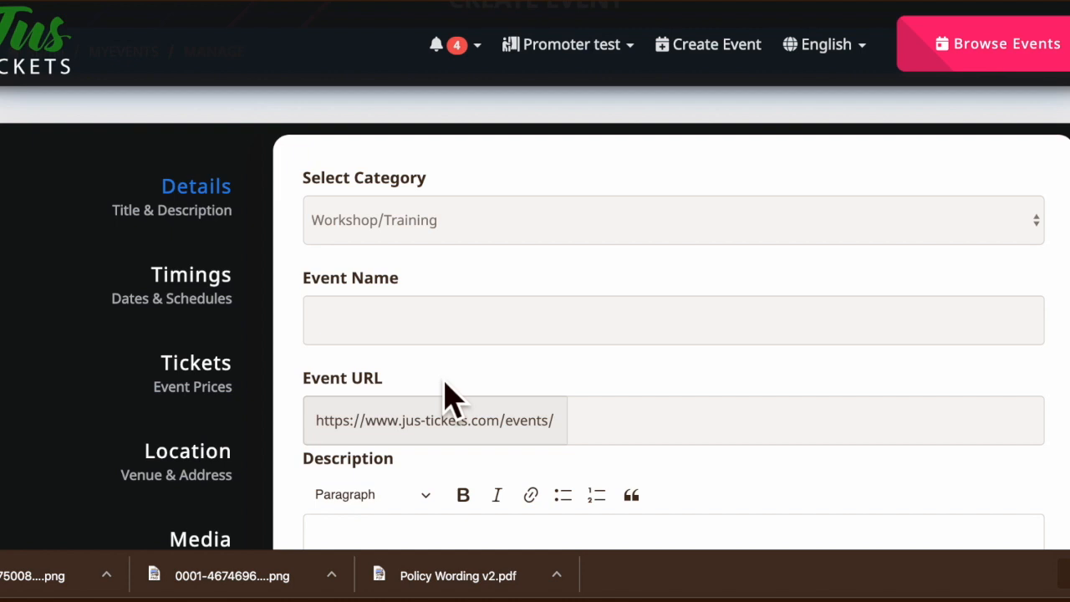
click(420, 335)
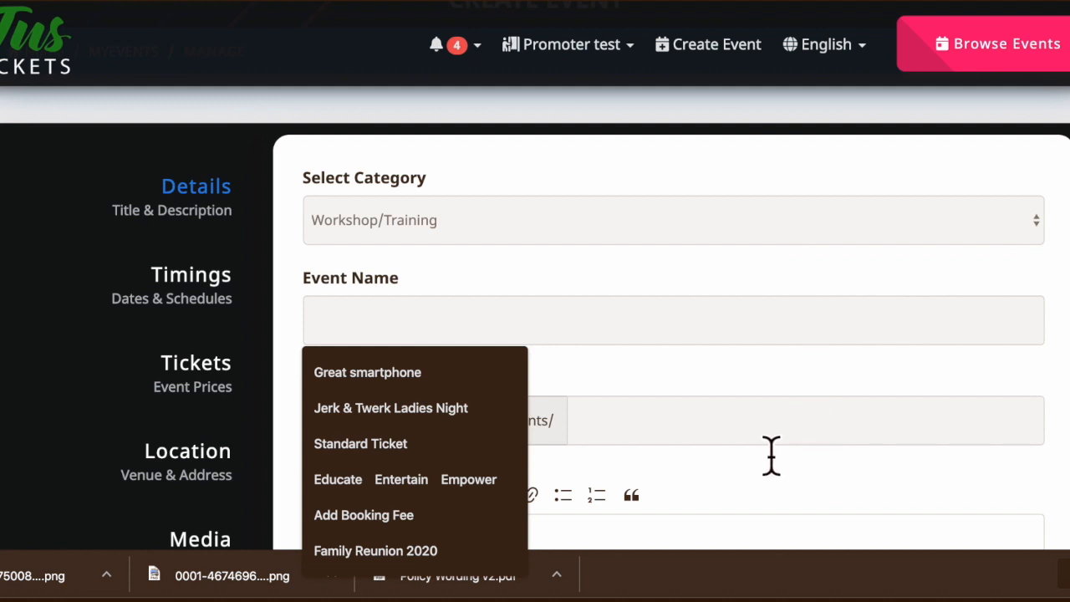
click(761, 381)
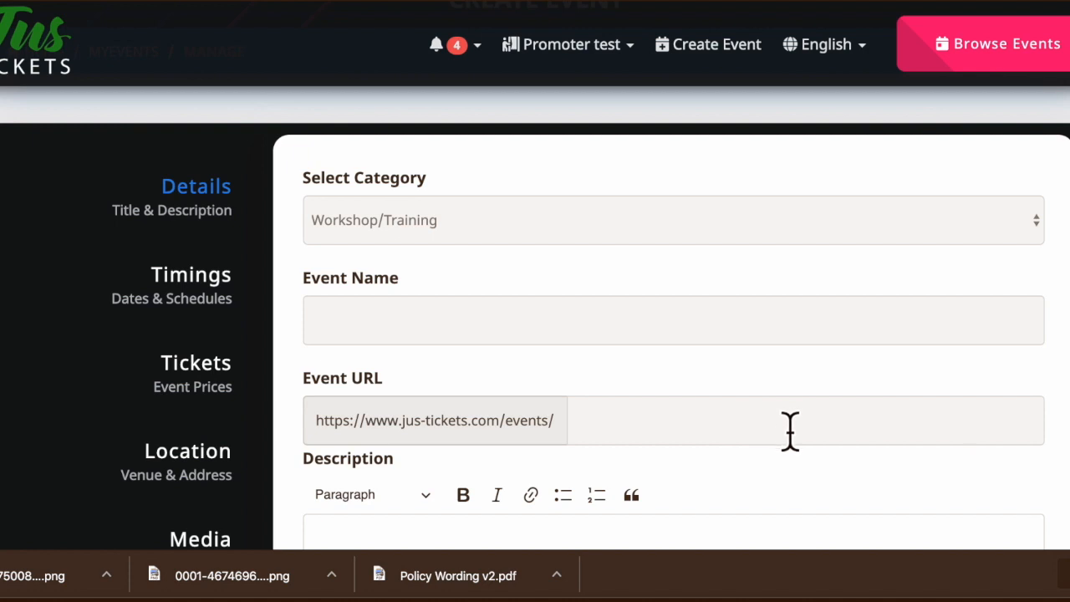
scroll(790, 430, down, 10)
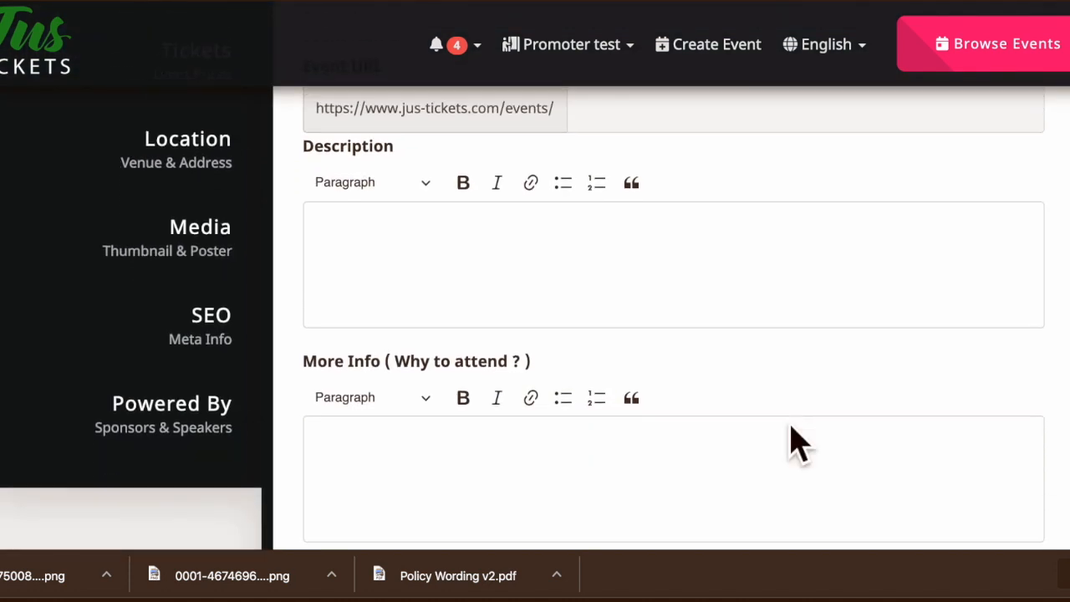
scroll(731, 351, up, 10)
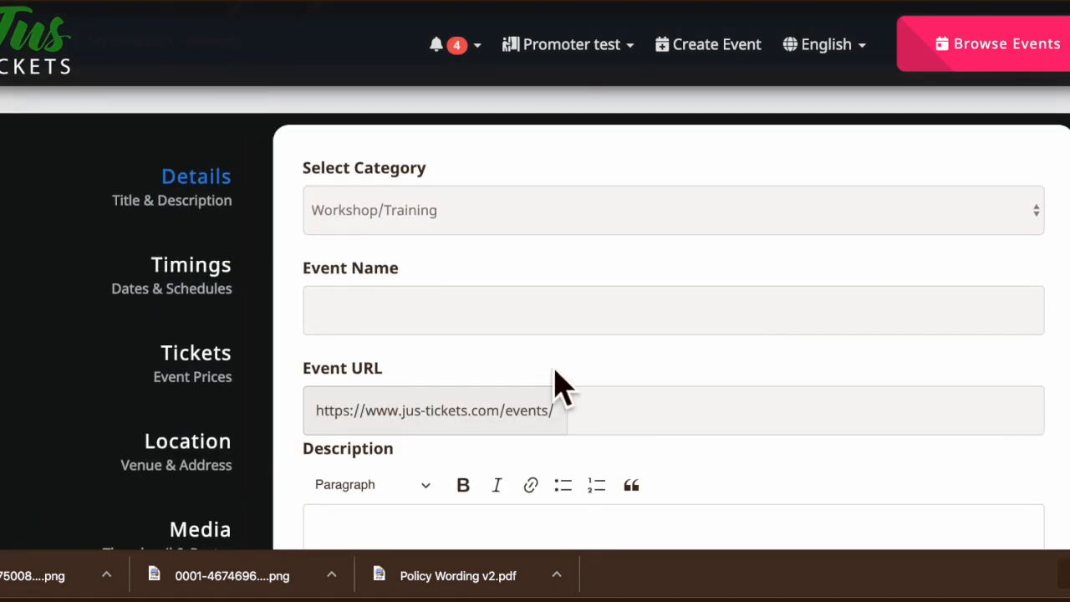
click(527, 322)
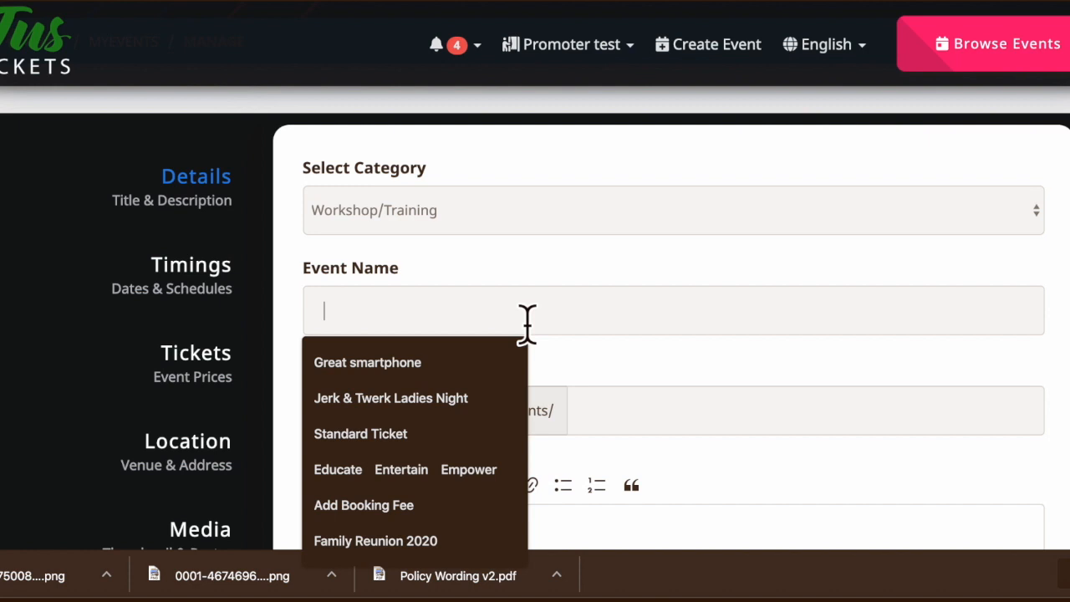
text(E)
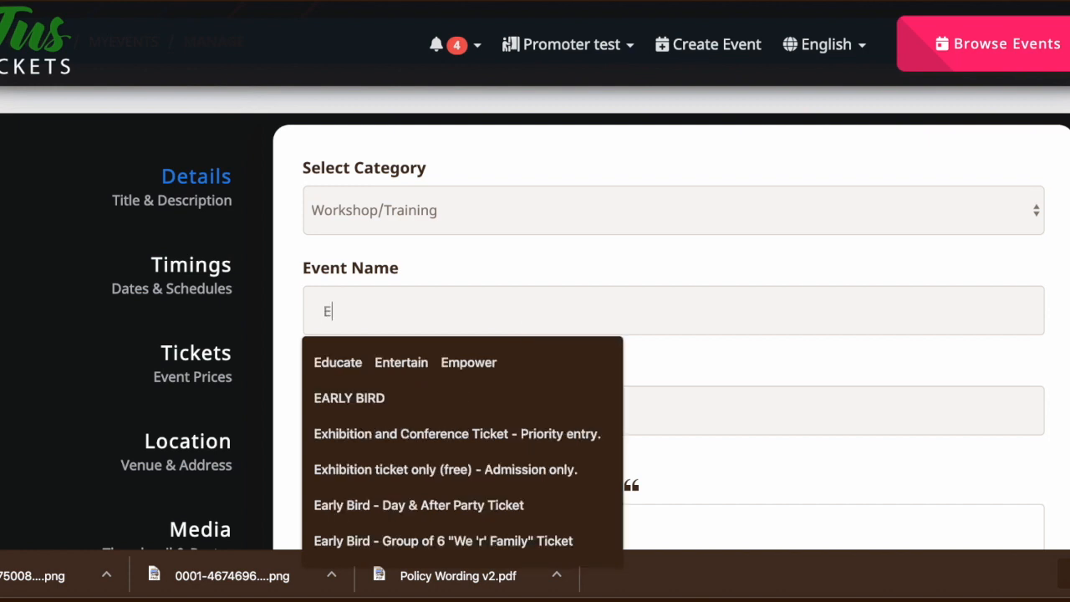
text(vent Setup 2)
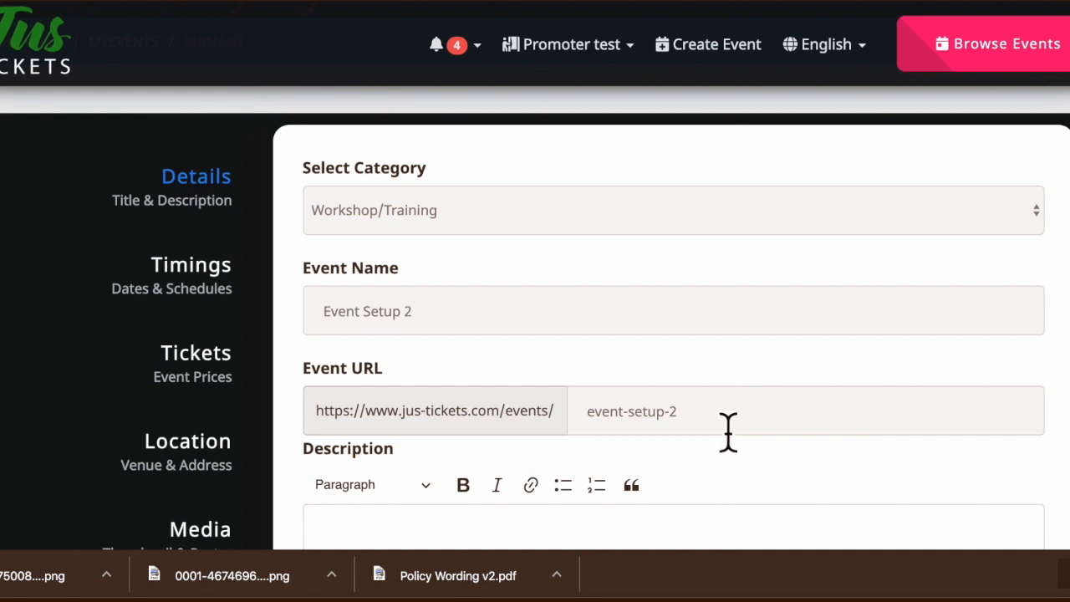
Replace the ending of the event URL with "Demonstration", correcting its spelling.
drag(728, 431, 557, 427)
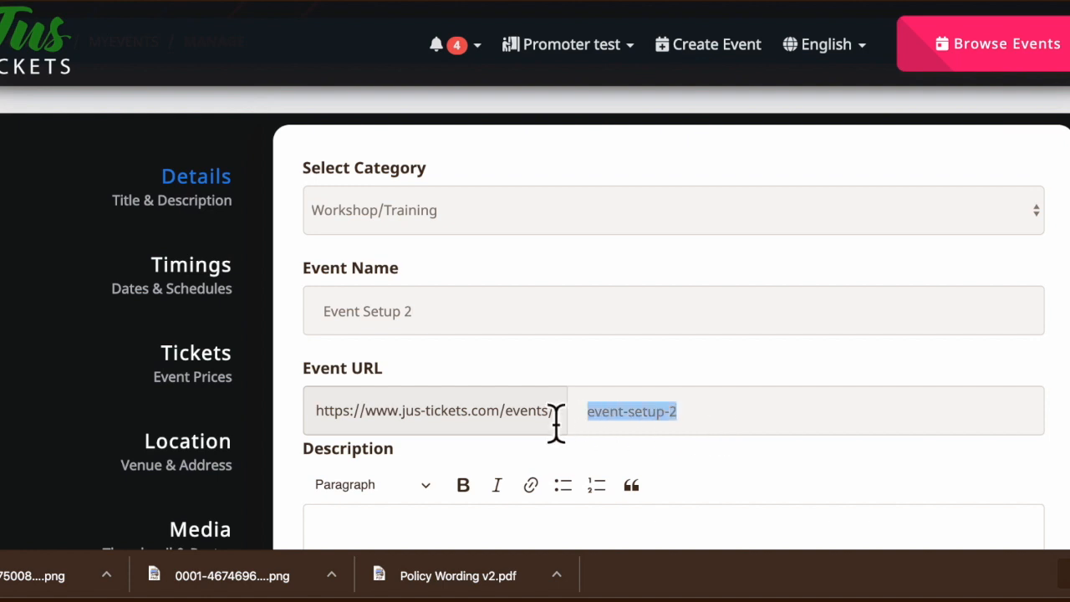
text(Domonstration)
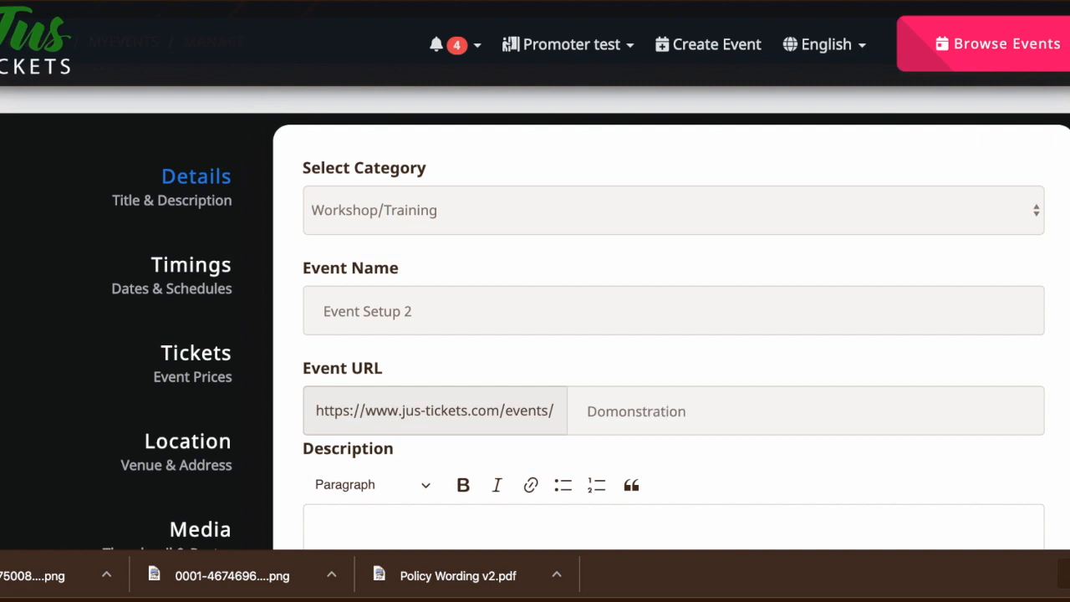
right_click(628, 418)
click(681, 294)
Enter "test 1" as the event description.
scroll(447, 318, down, 3)
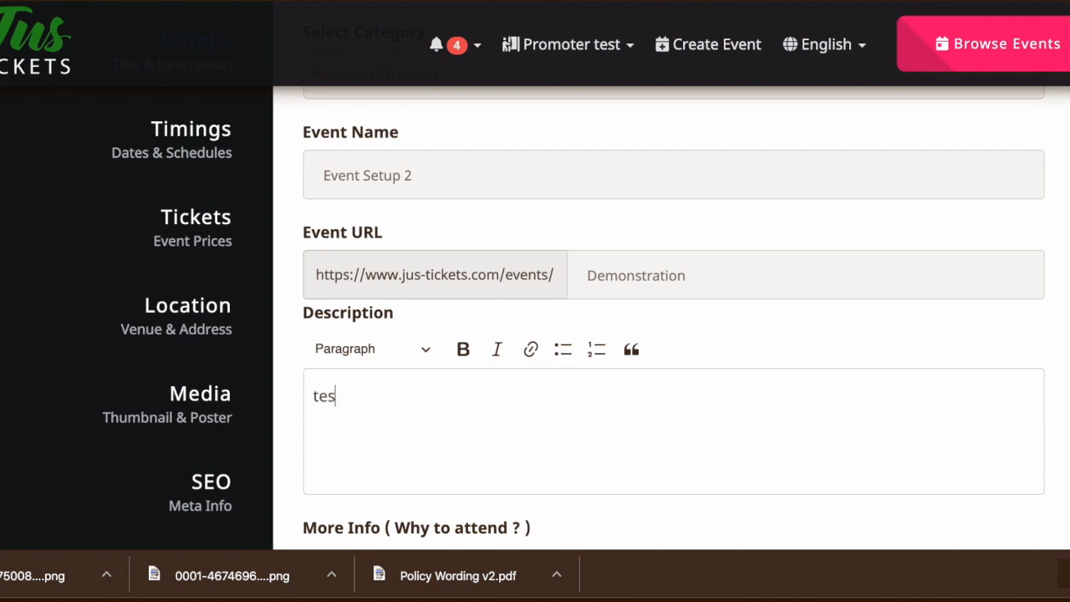
scroll(439, 400, down, 1)
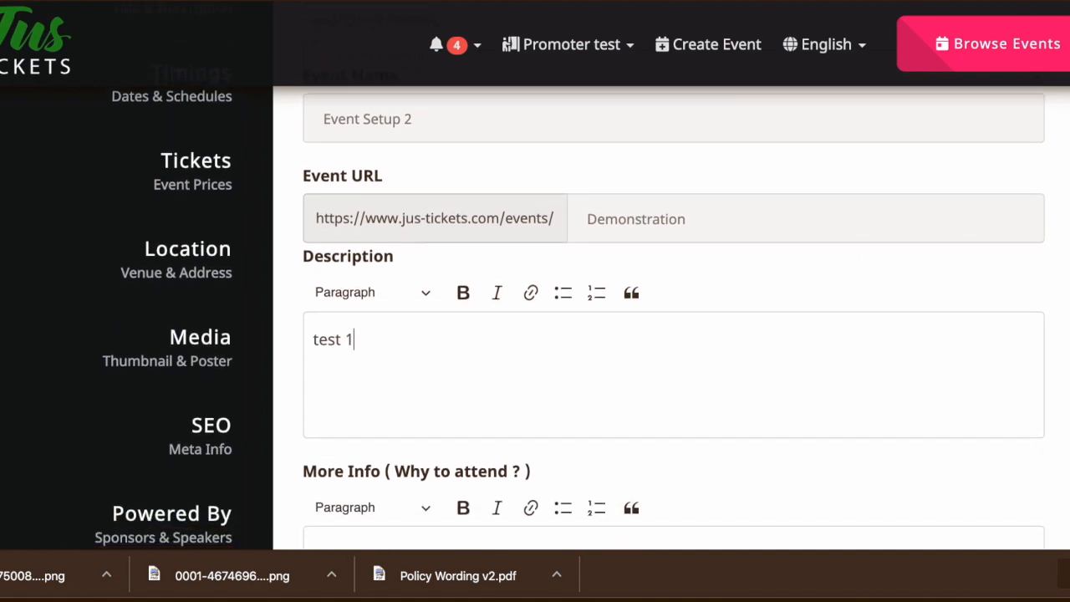
scroll(439, 400, down, 1)
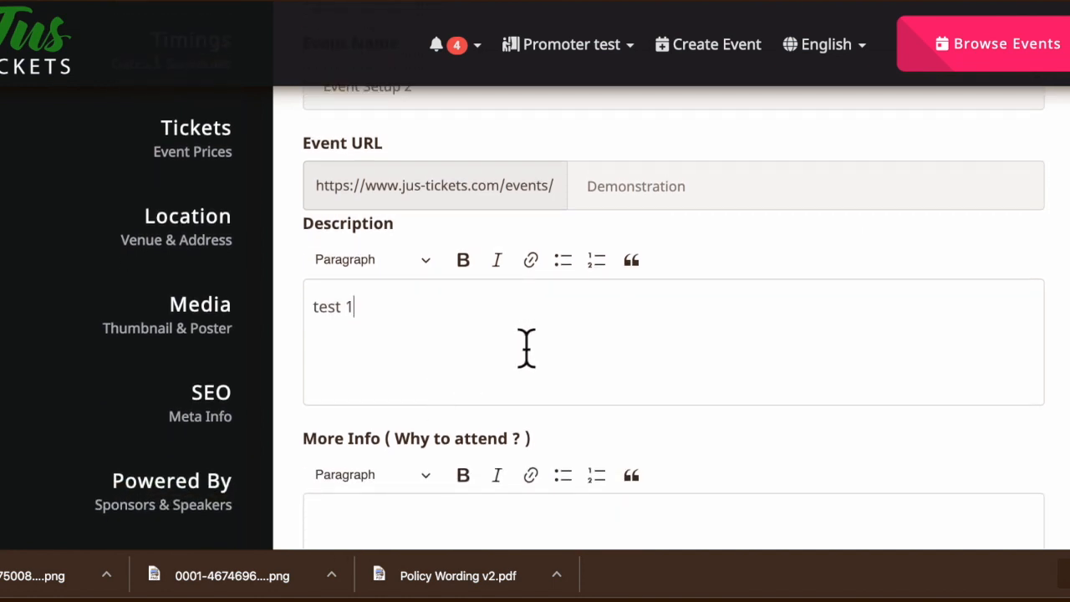
scroll(526, 347, down, 2)
Enter "Test 2" as the More Info text on why to attend and submit the event details for saving.
click(400, 430)
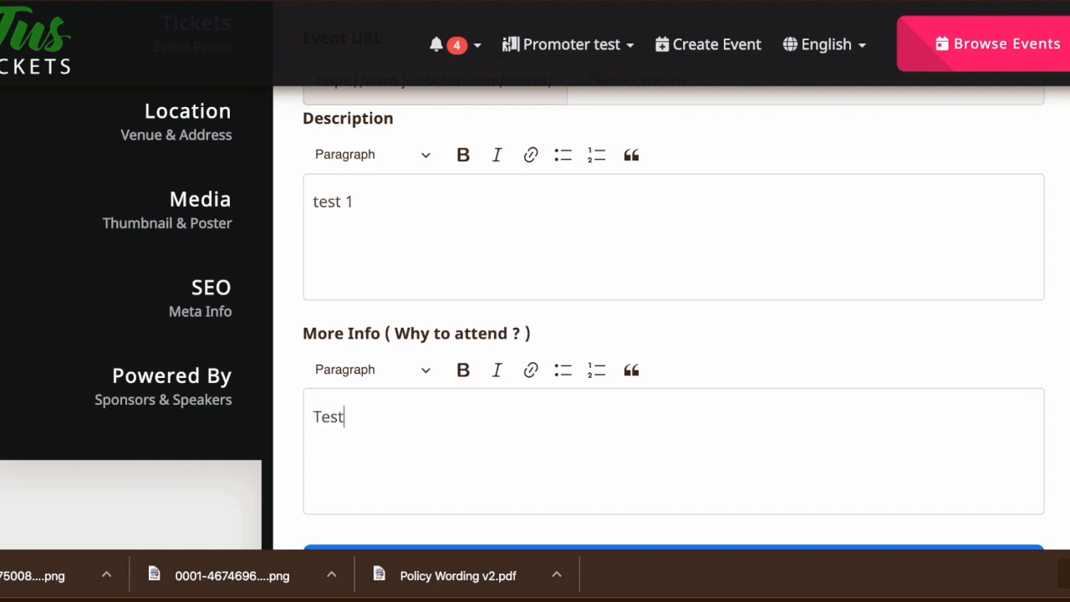
text(2)
scroll(535, 335, down, 3)
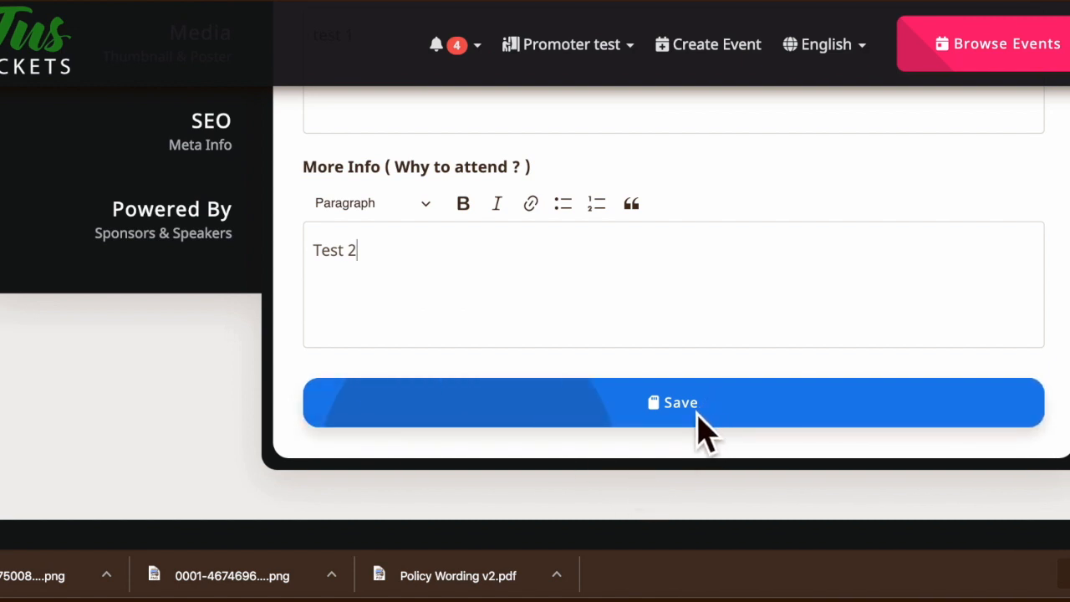
click(696, 411)
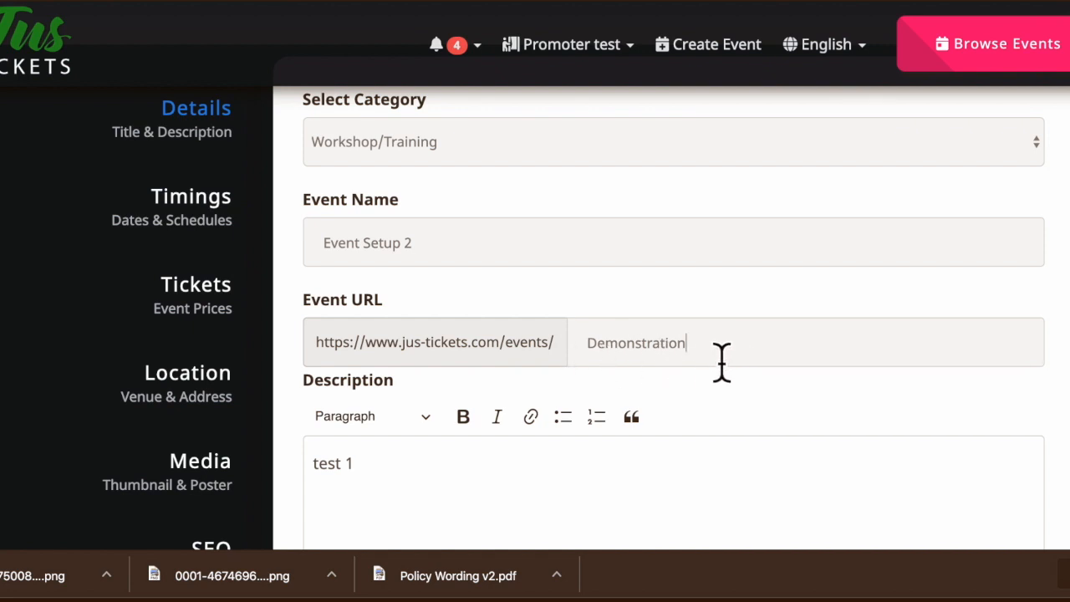
Change the ending of the event URL to "Demonstration57" and save the event details.
scroll(672, 334, down, 4)
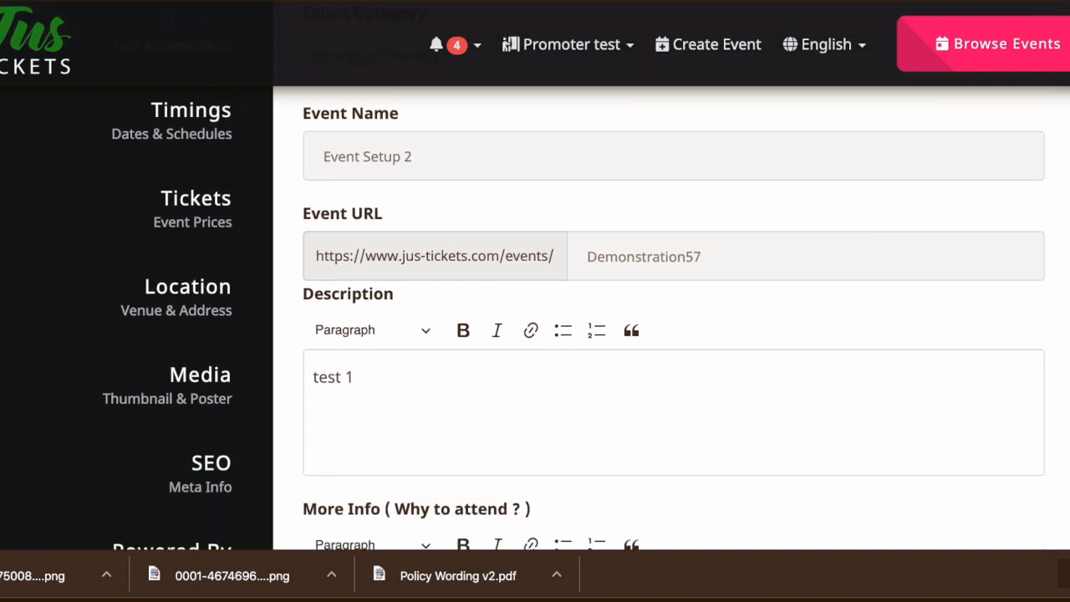
click(700, 501)
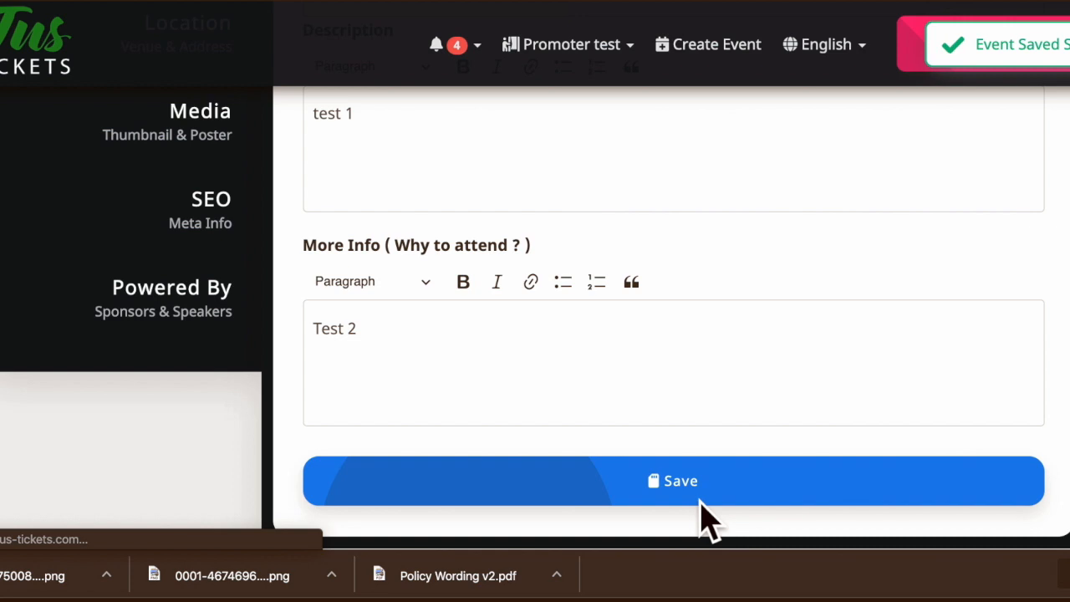
scroll(694, 455, up, 4)
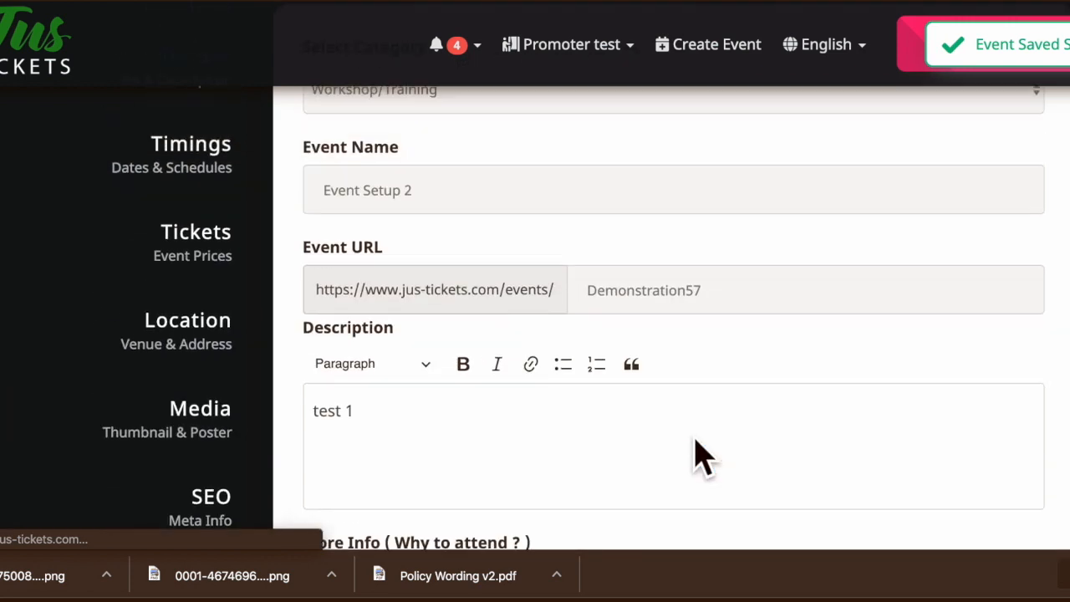
scroll(719, 437, down, 2)
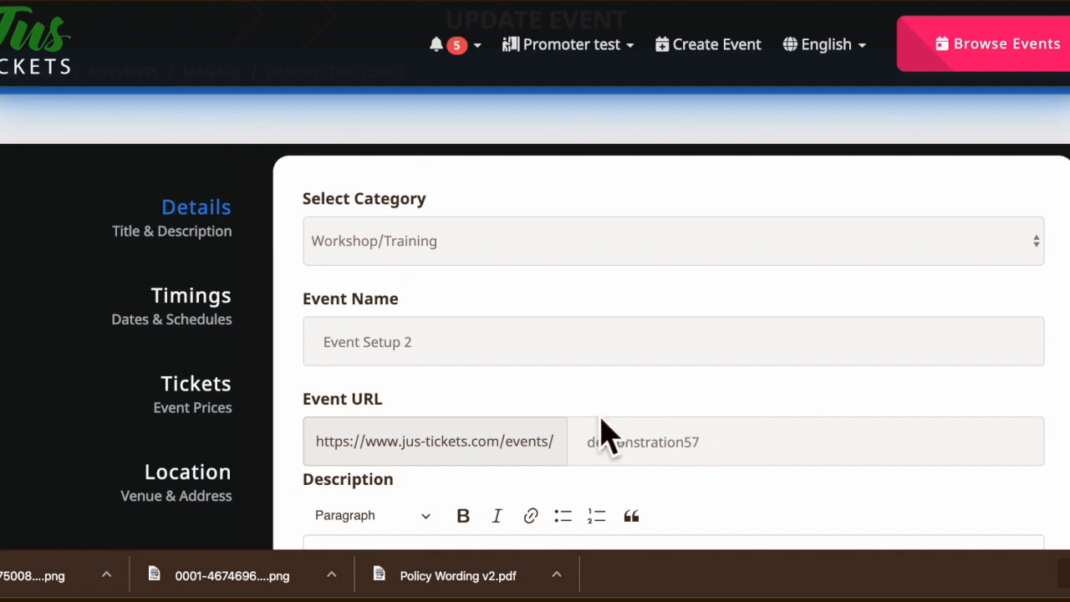
Open the event's timings and set both the start date and the end date to 2020-03-11.
click(199, 322)
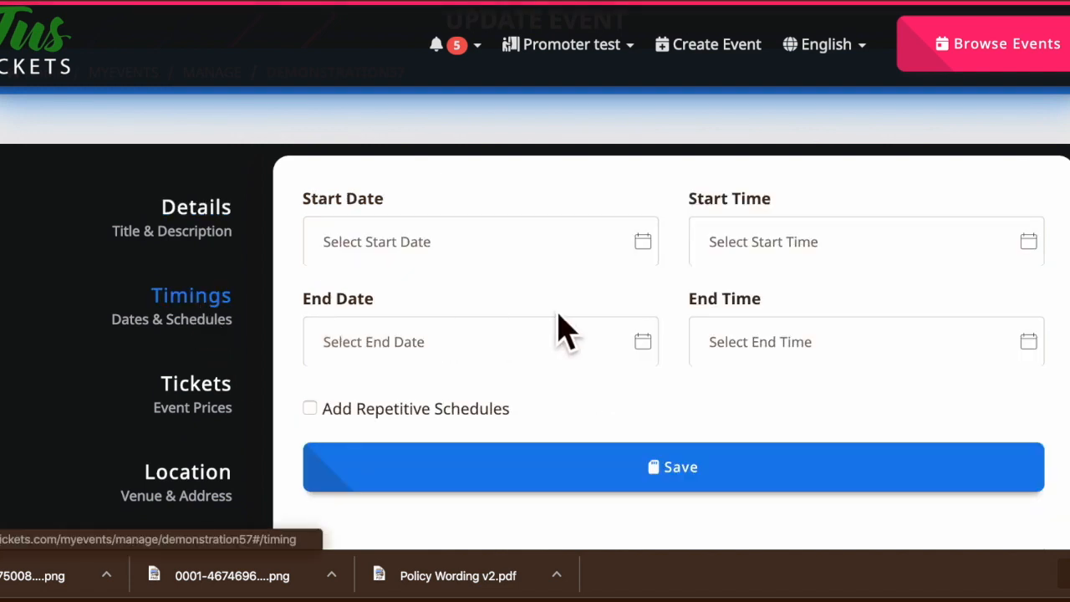
click(652, 247)
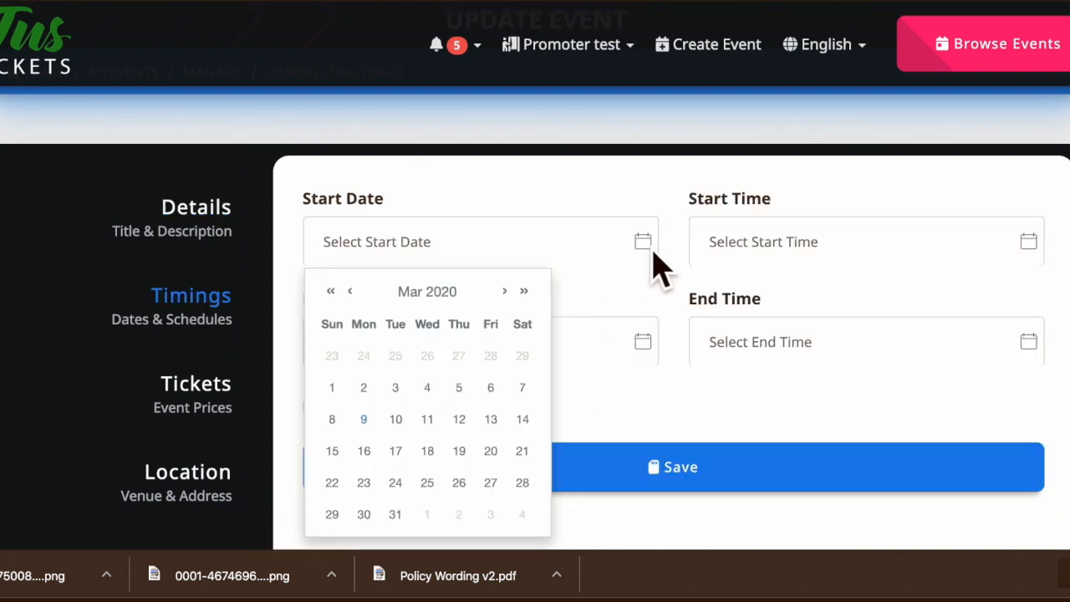
click(427, 420)
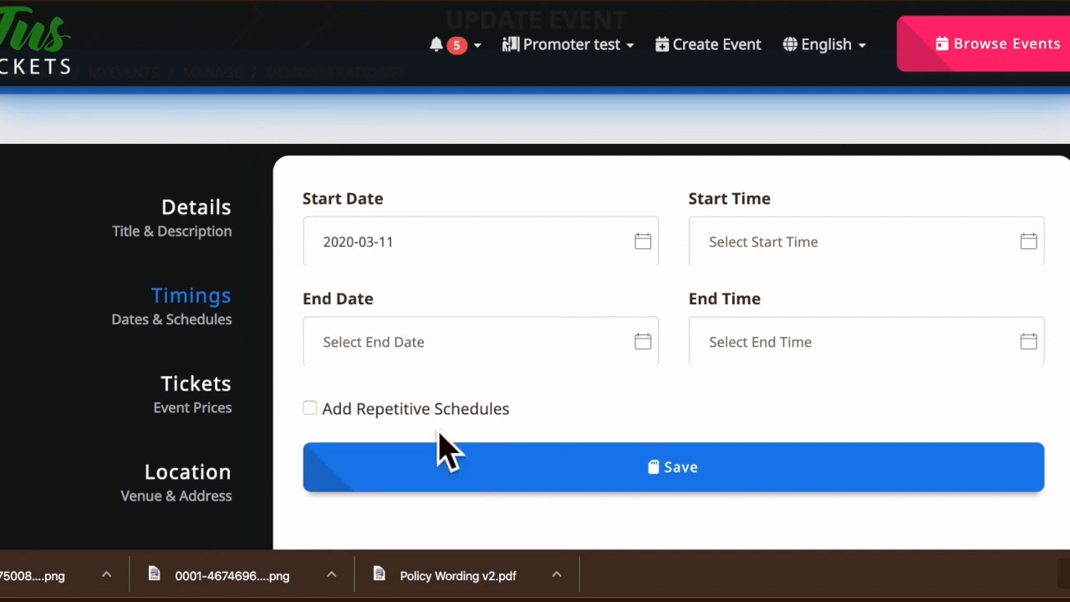
click(443, 347)
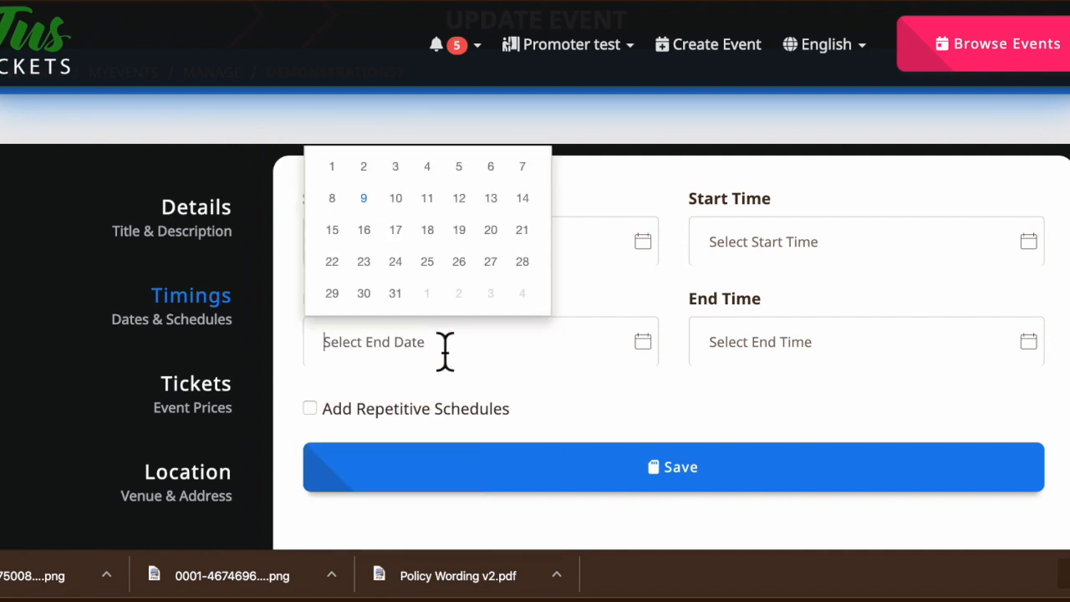
click(434, 204)
Set the start time to 08:00:00 and the end time to 10:00:00, and save the event timings.
click(904, 251)
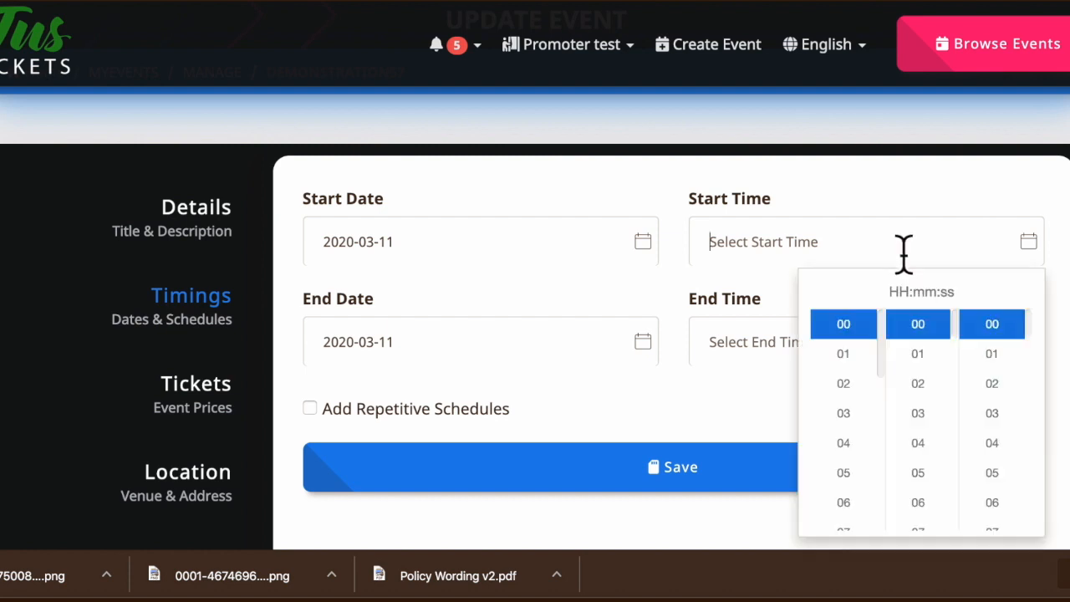
scroll(869, 435, down, 3)
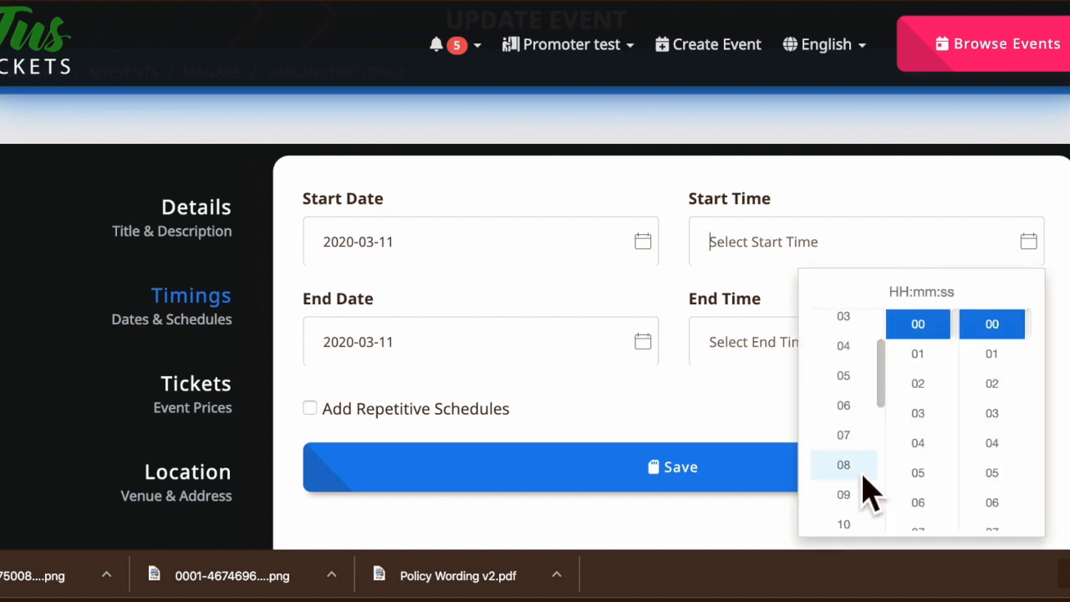
click(861, 468)
click(763, 342)
scroll(764, 354, down, 1)
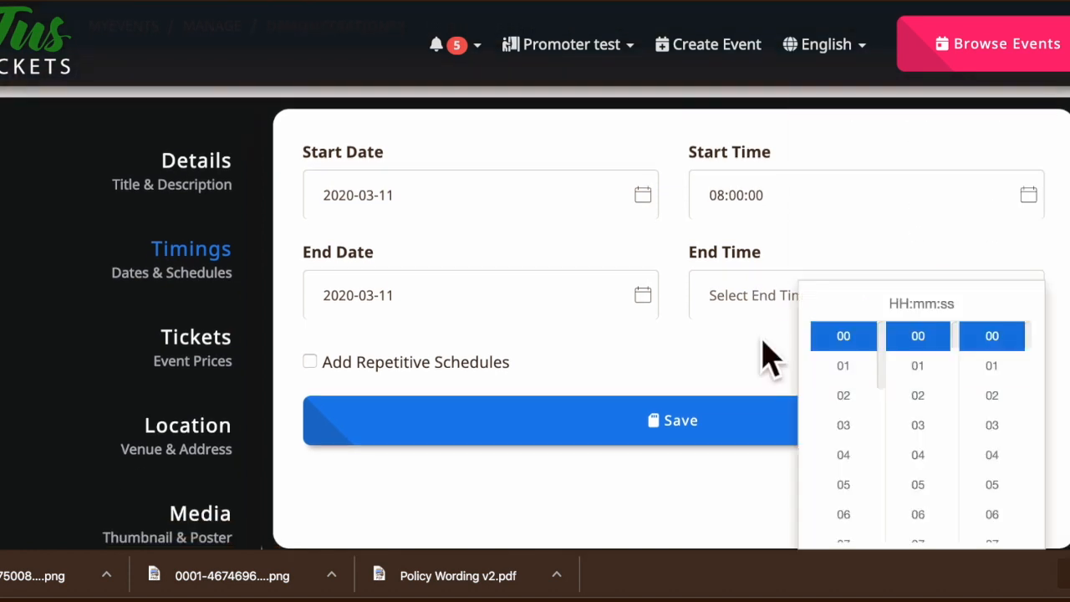
scroll(878, 243, down, 2)
scroll(878, 242, down, 3)
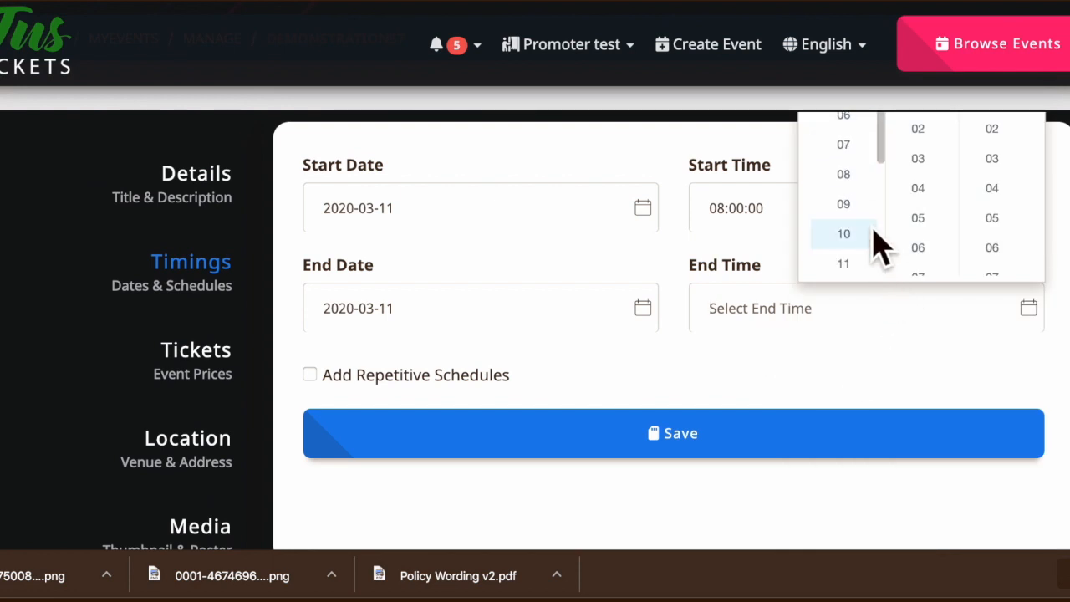
click(864, 238)
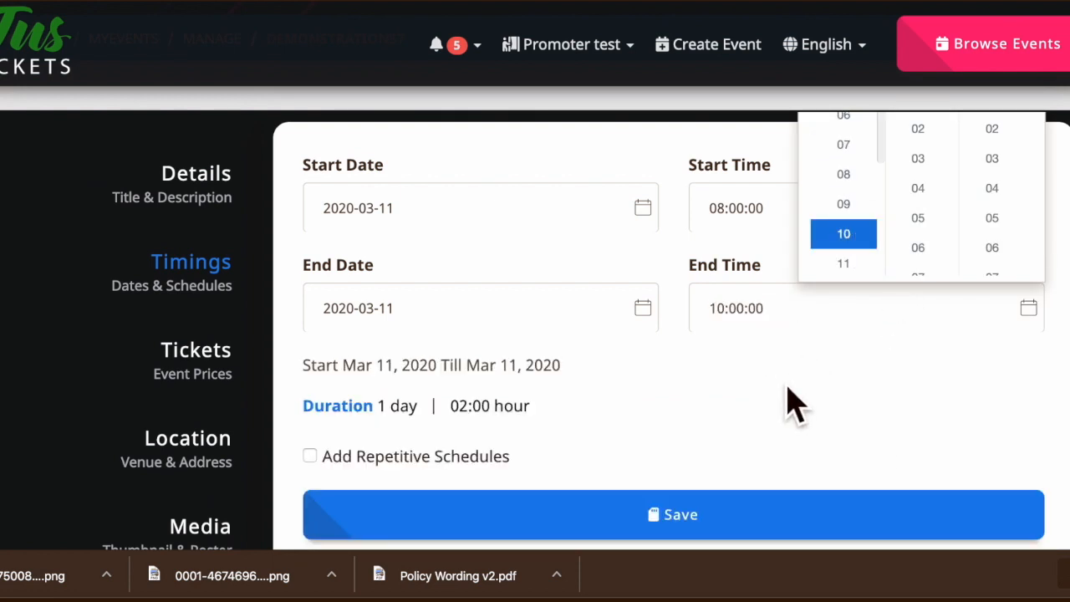
scroll(789, 406, down, 1)
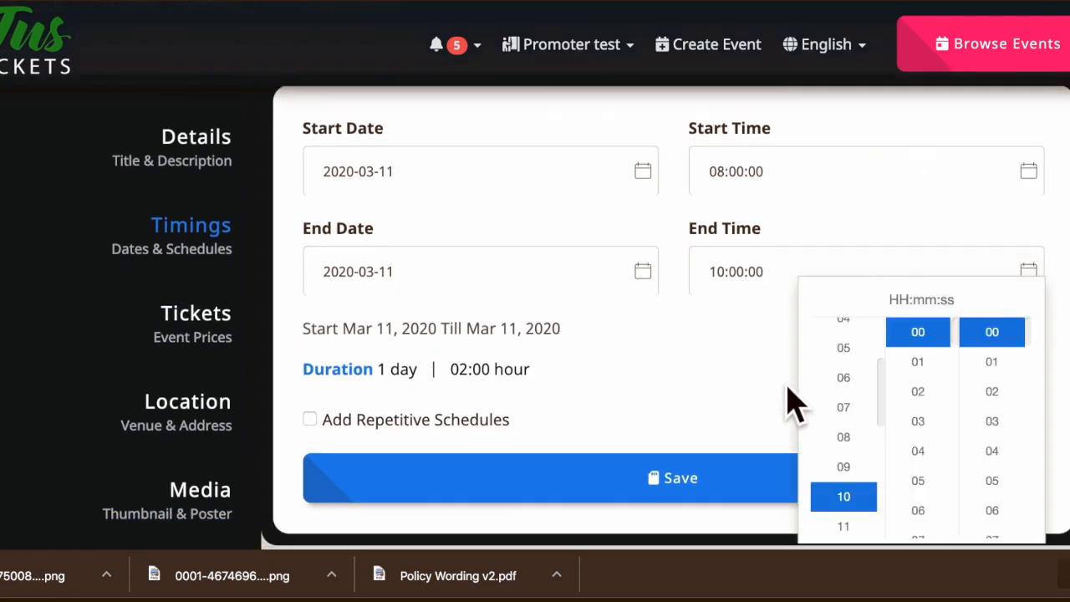
click(681, 492)
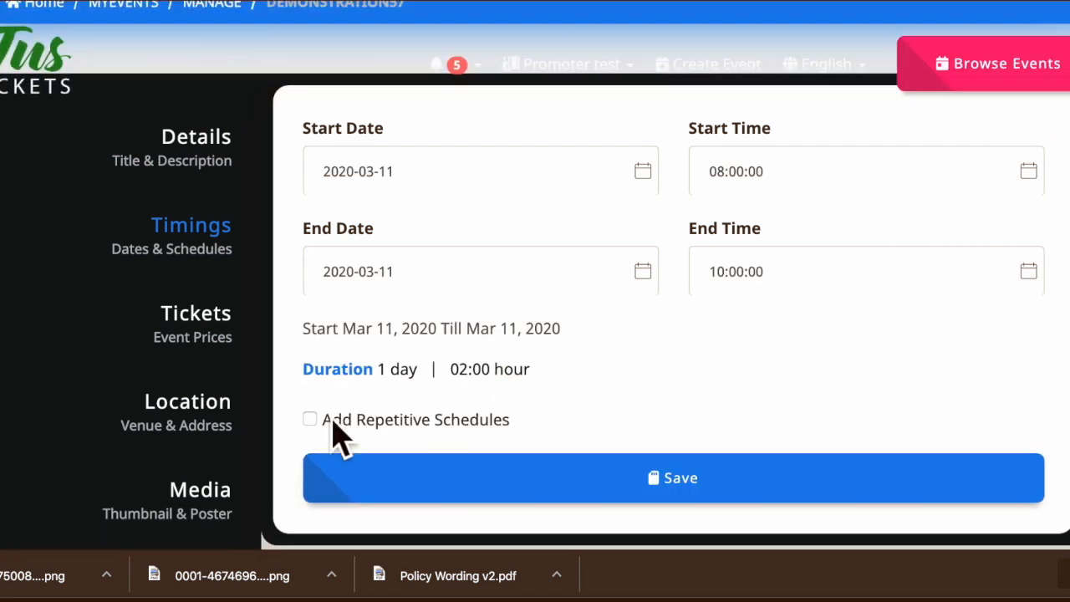
Start a new event ticket titled "Demo1" with a price of 10 GBP and a maximum of 30 bookings.
click(217, 337)
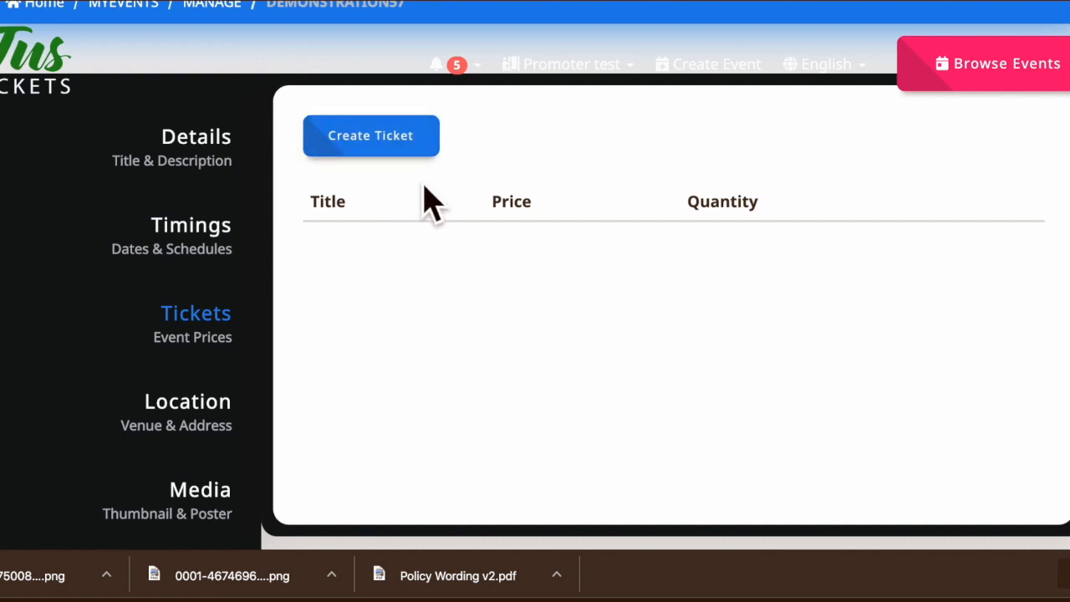
click(381, 146)
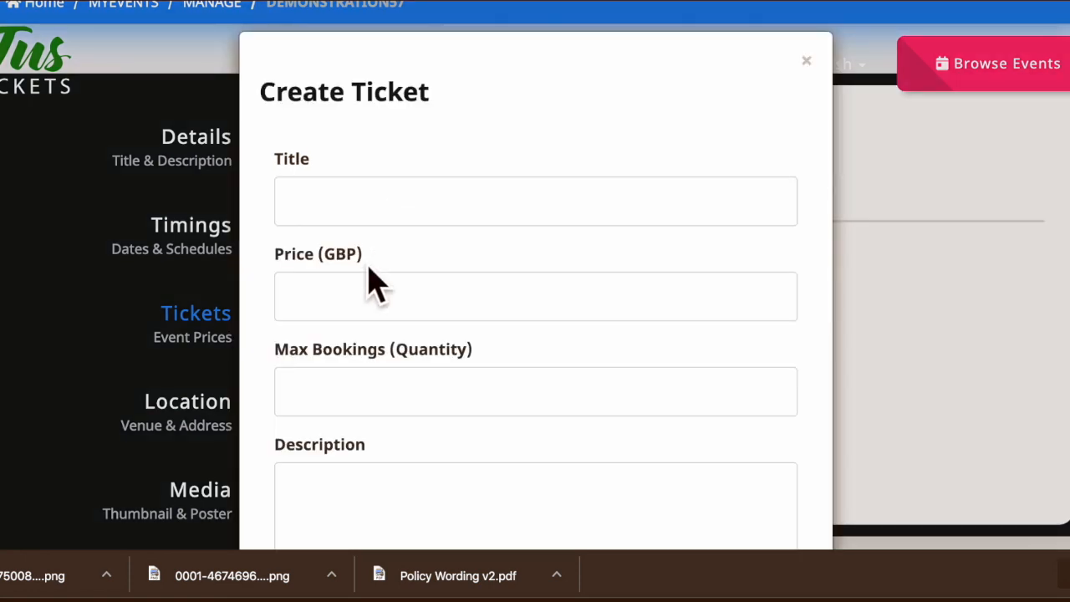
click(349, 218)
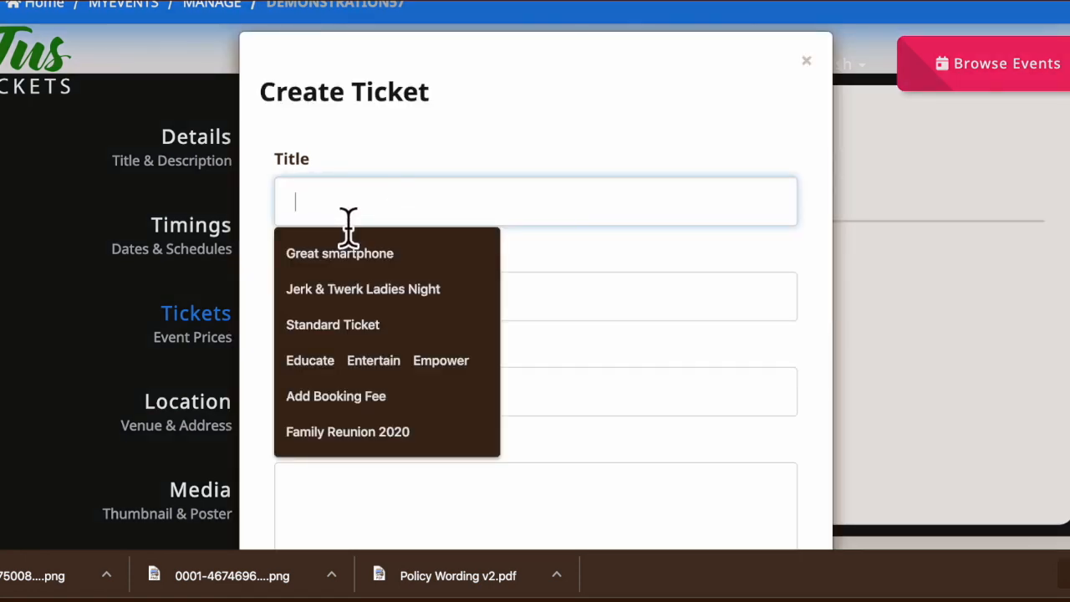
text(Demo1)
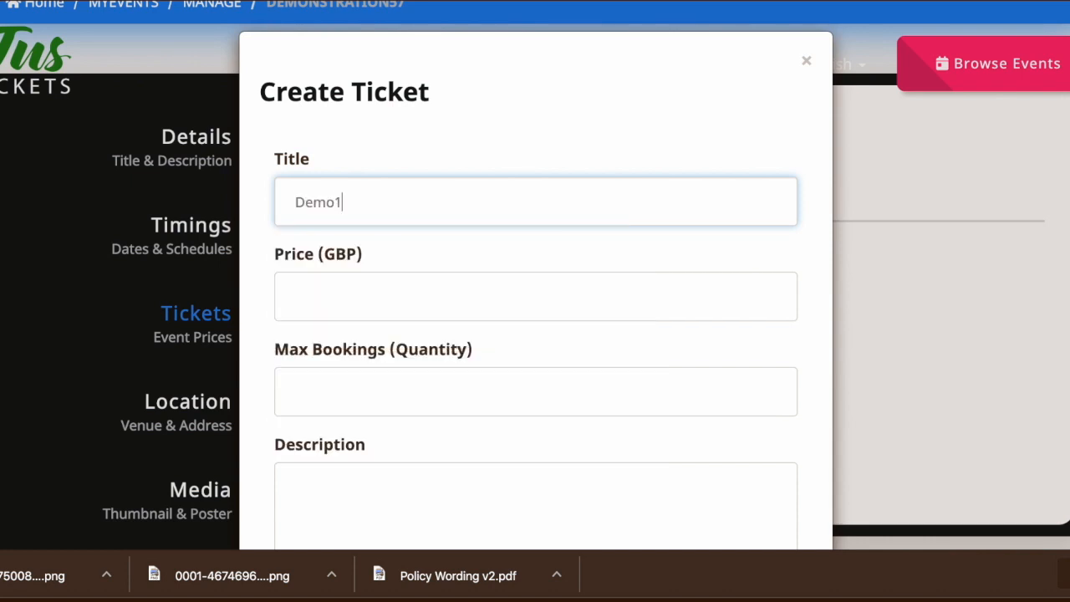
click(371, 316)
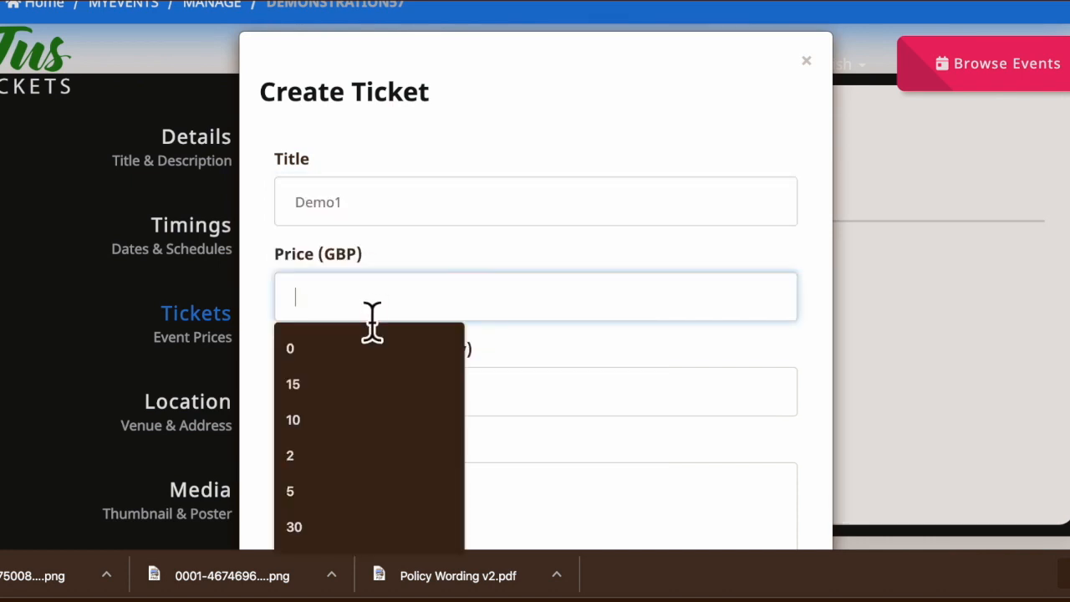
text(10)
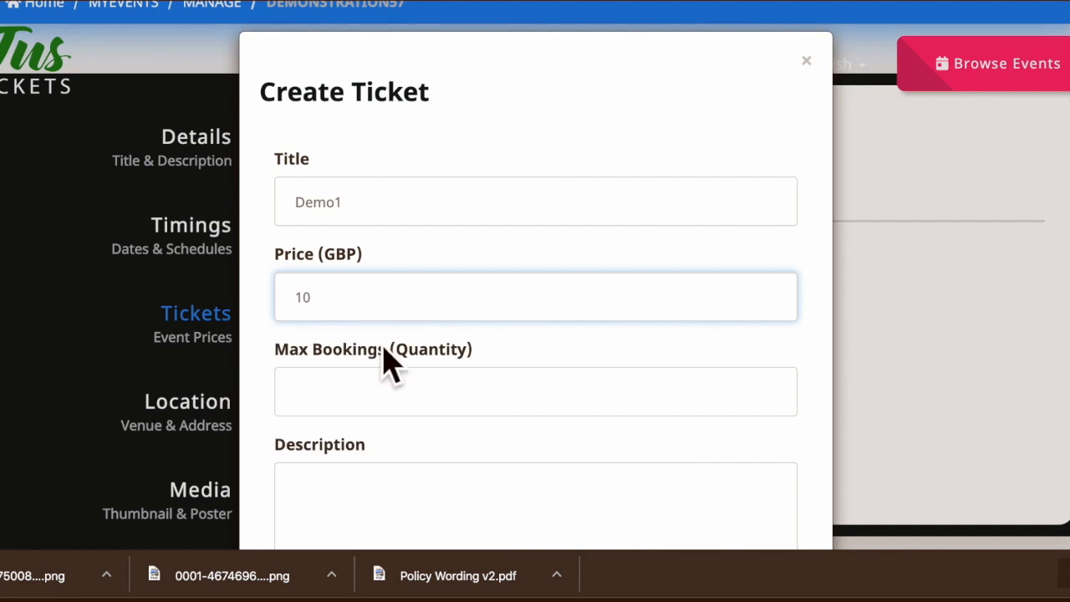
click(407, 397)
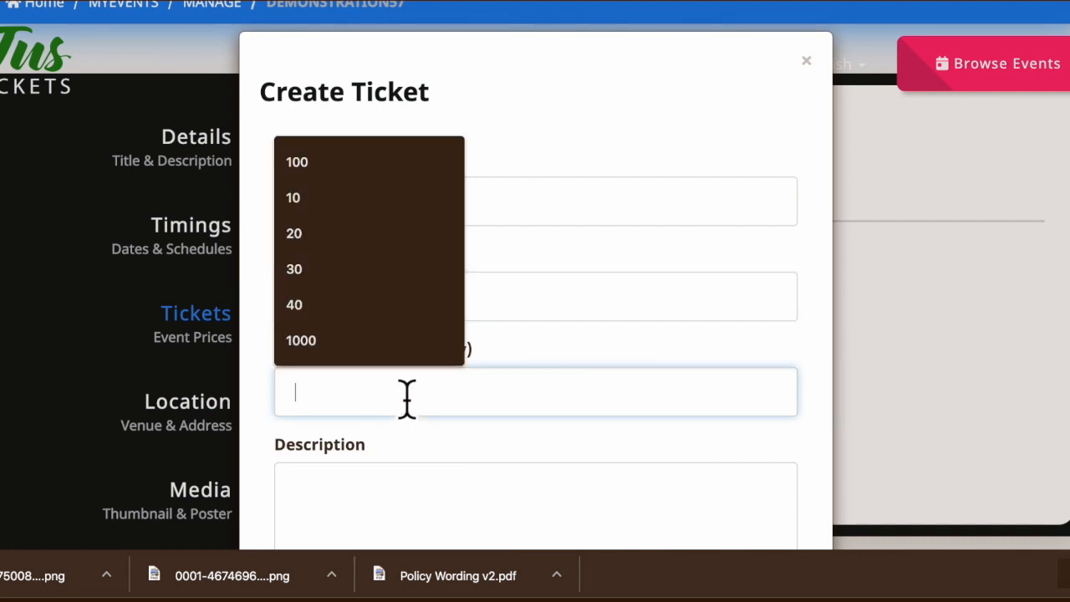
text(30)
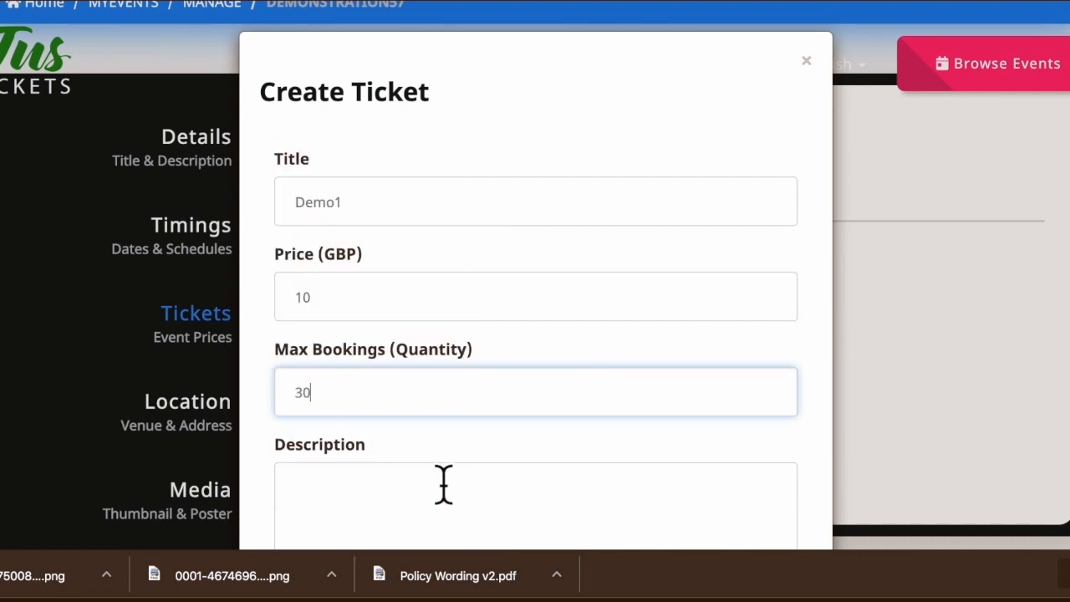
Enter "This is a demo only" as the Demo1 ticket's description and set its tax to Add Booking Fee.
click(416, 500)
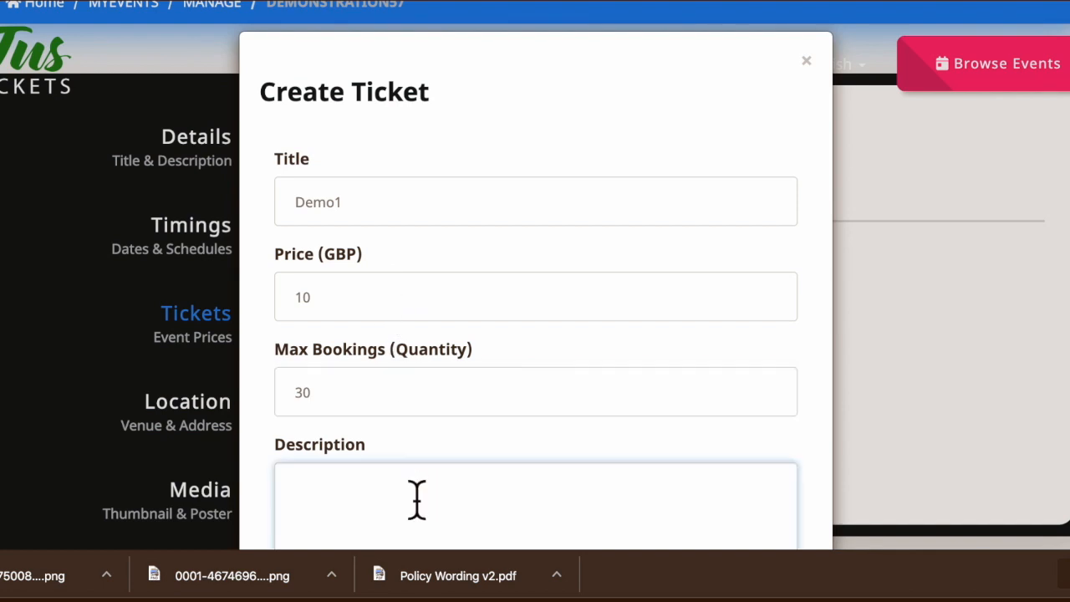
scroll(416, 500, down, 1)
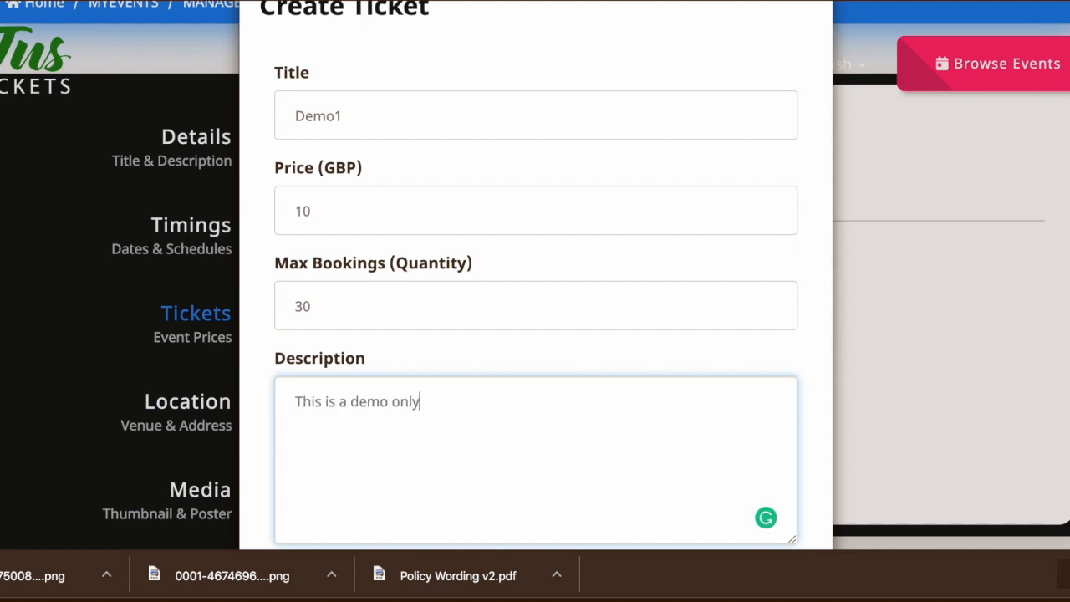
scroll(449, 507, down, 3)
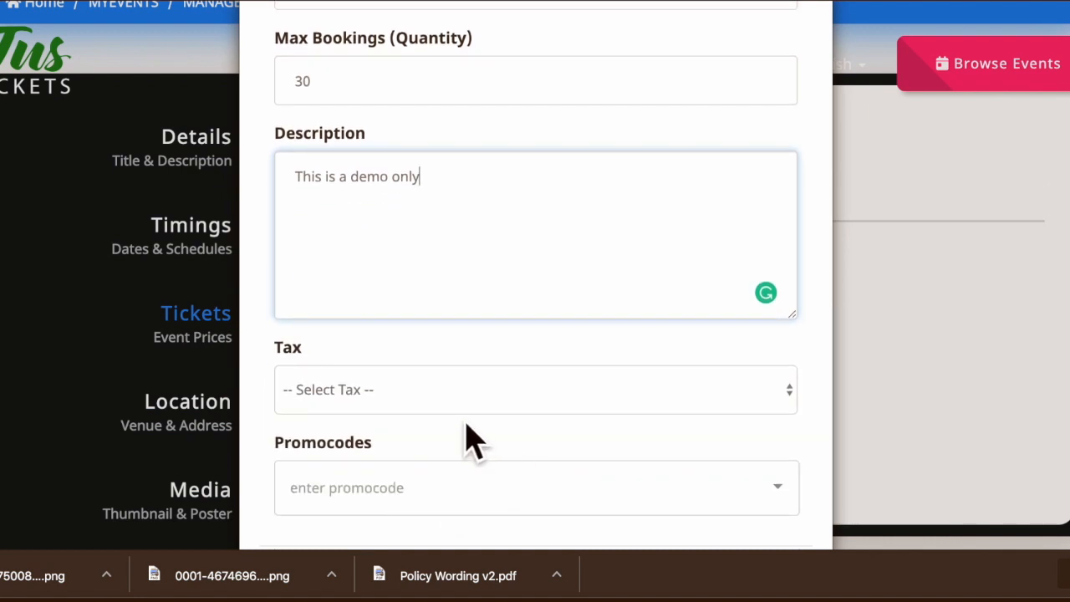
scroll(468, 438, down, 1)
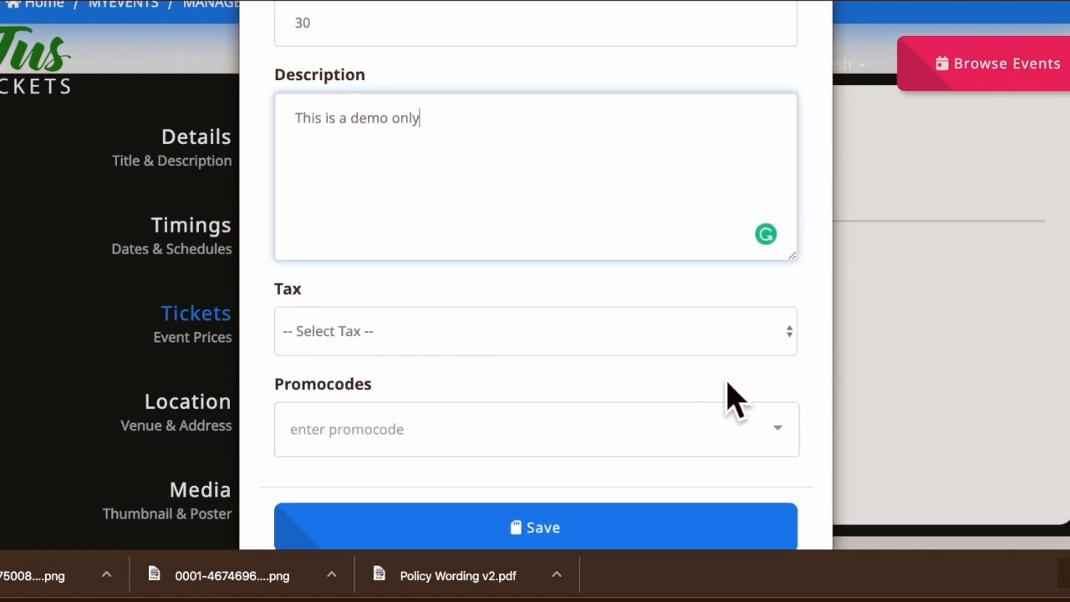
click(798, 351)
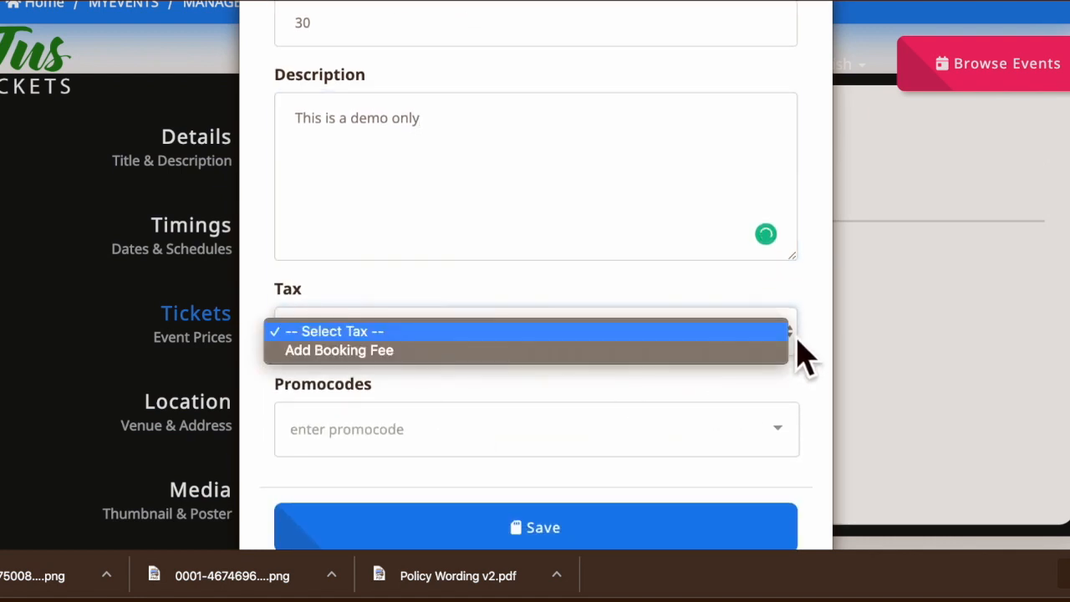
click(411, 357)
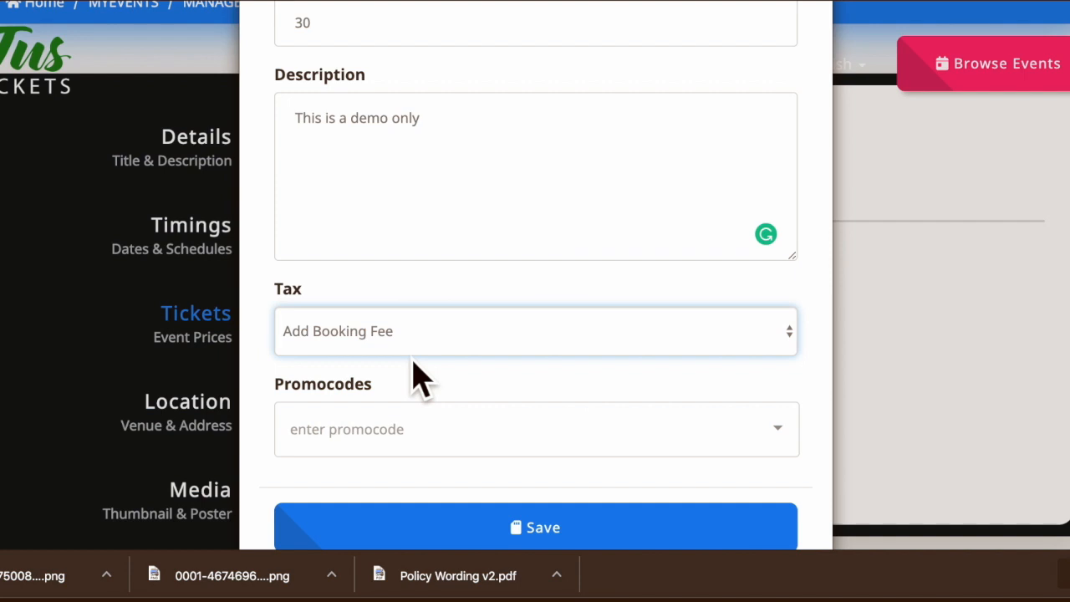
Review the Demo1 ticket's price and promocode options, and save the ticket without a promocode.
scroll(418, 380, up, 5)
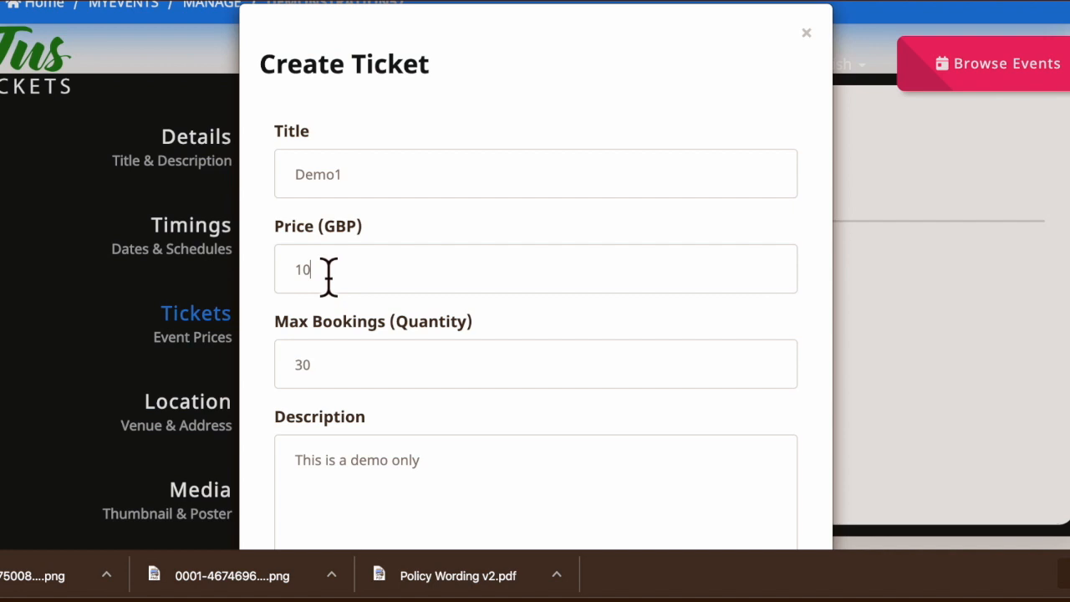
double_click(329, 272)
click(530, 341)
scroll(533, 356, down, 3)
scroll(476, 469, down, 3)
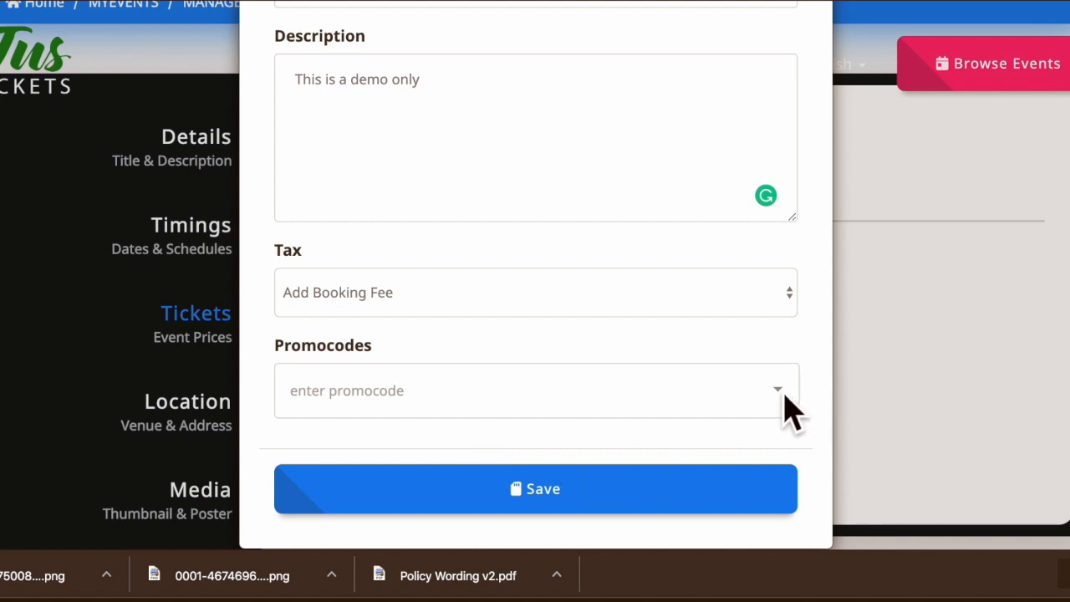
click(789, 410)
click(786, 400)
click(554, 506)
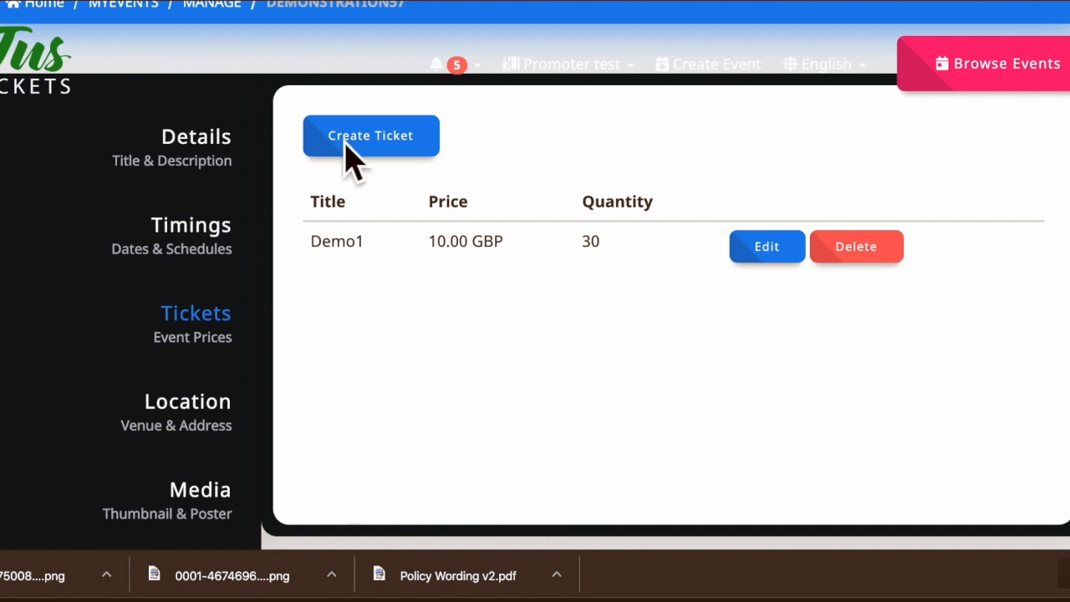
Start a second event ticket titled "Demo2" with a price of 30 GBP.
click(369, 156)
click(350, 217)
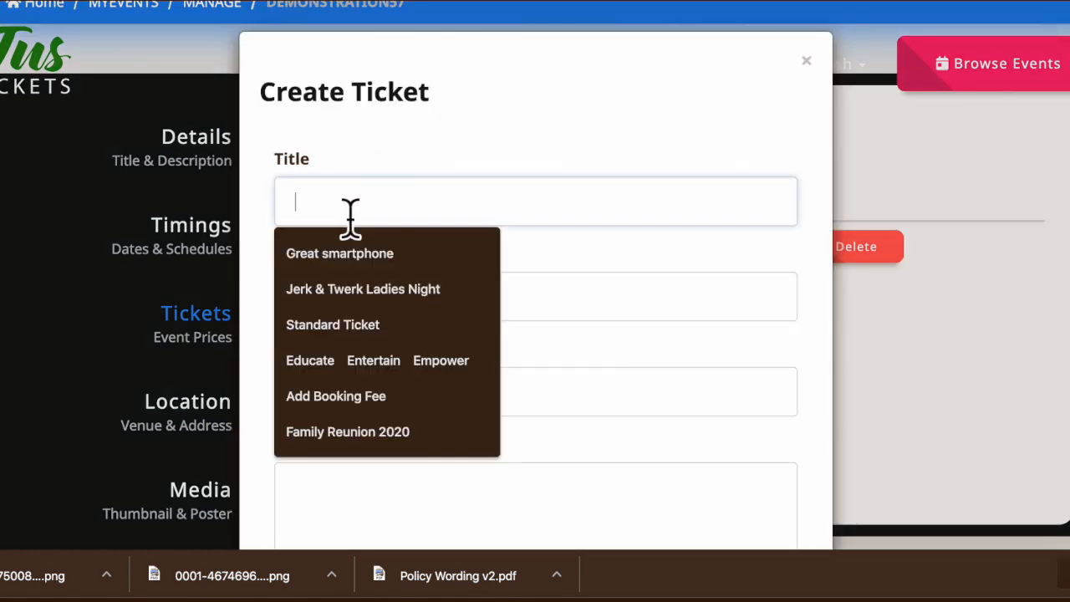
text(de)
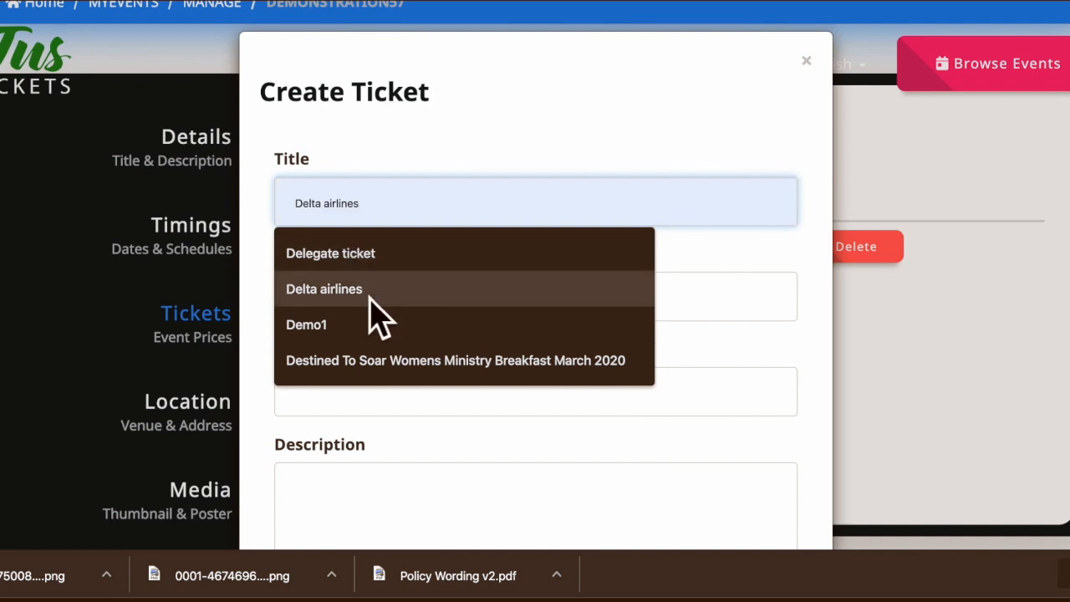
click(363, 332)
key(BackSpace)
text(2)
click(387, 302)
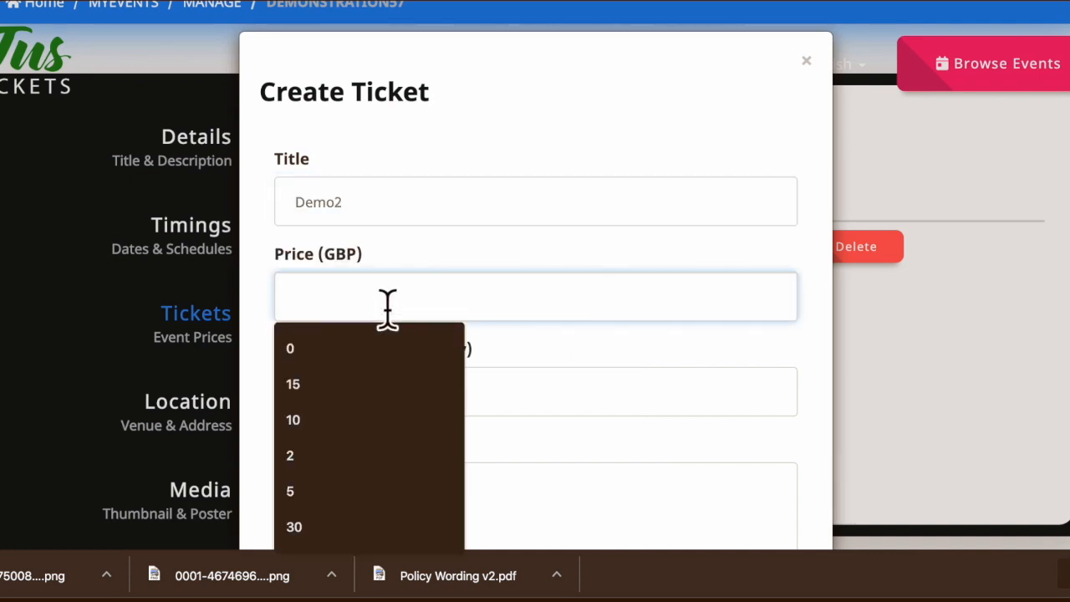
text(30)
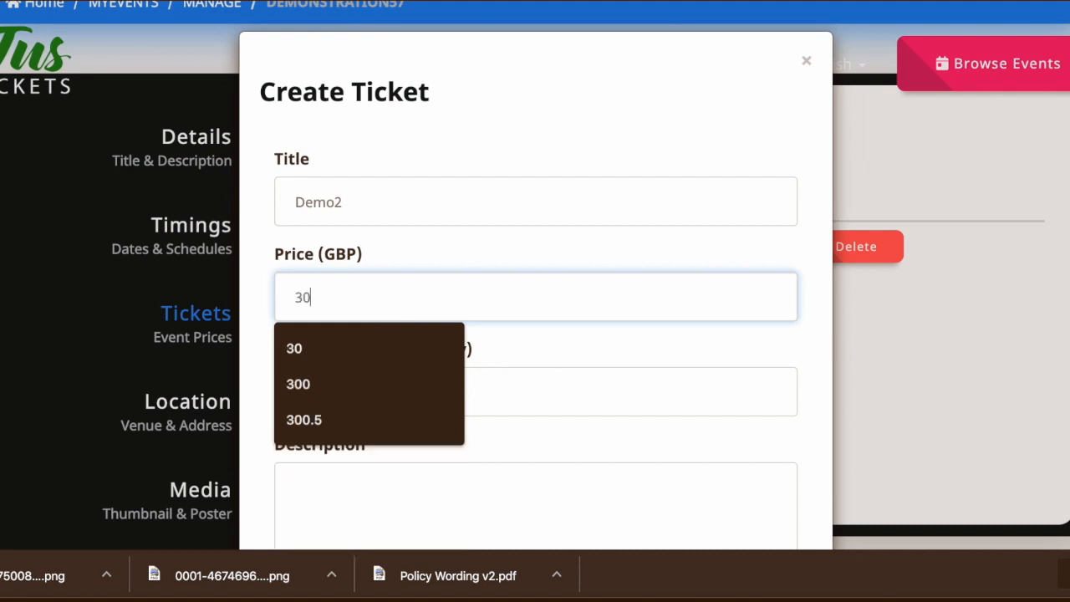
Set the Demo2 ticket's maximum bookings to 10 and enter "demo" as its description.
click(555, 416)
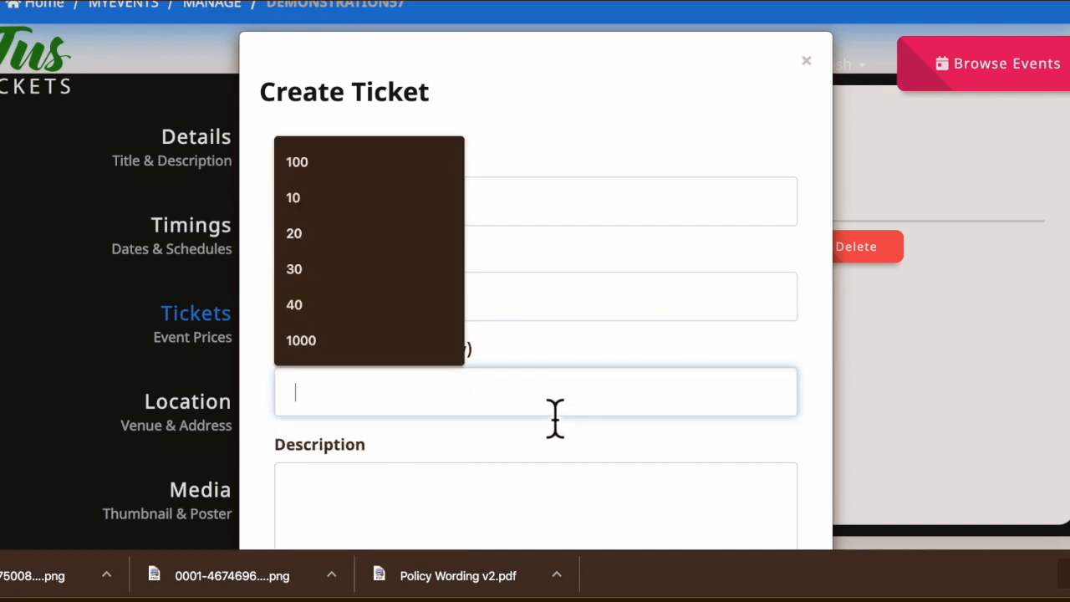
click(344, 200)
scroll(428, 382, down, 2)
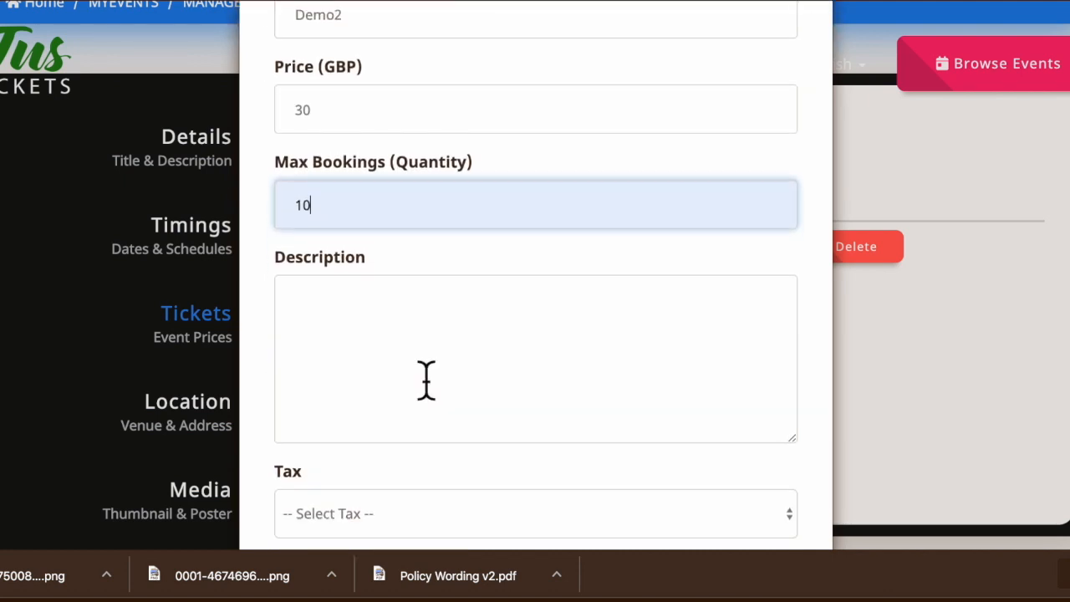
click(342, 314)
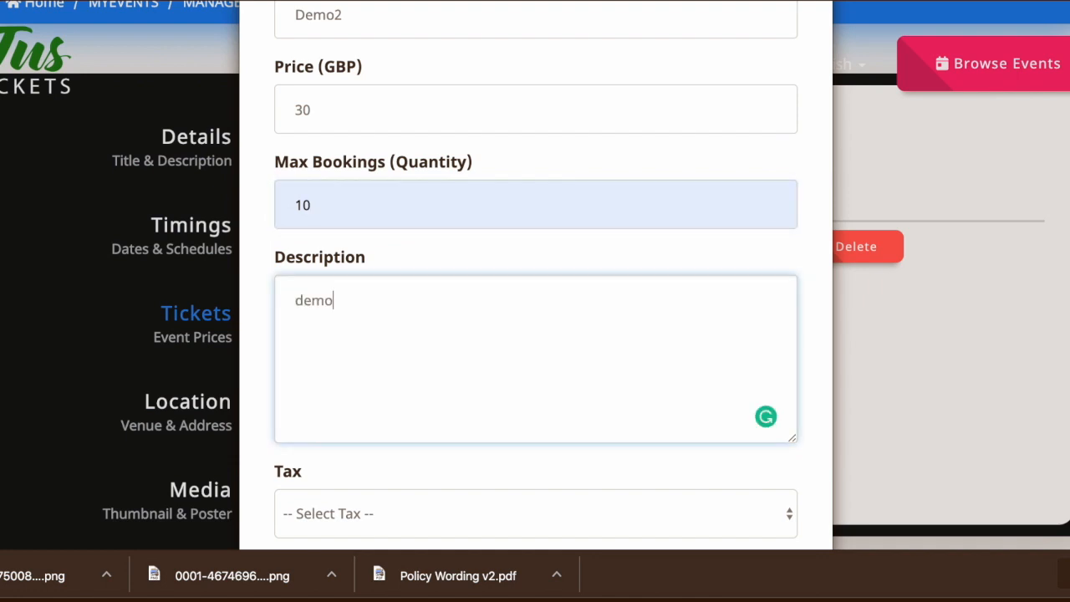
Save the Demo2 ticket without choosing a tax or promocode.
scroll(535, 334, down, 3)
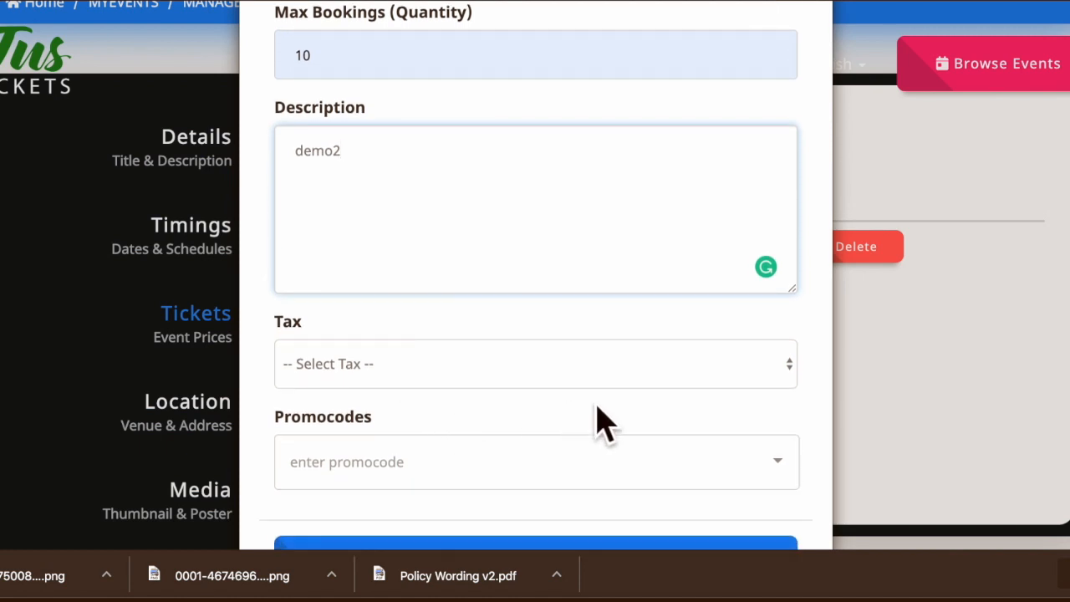
scroll(515, 491, down, 1)
click(518, 493)
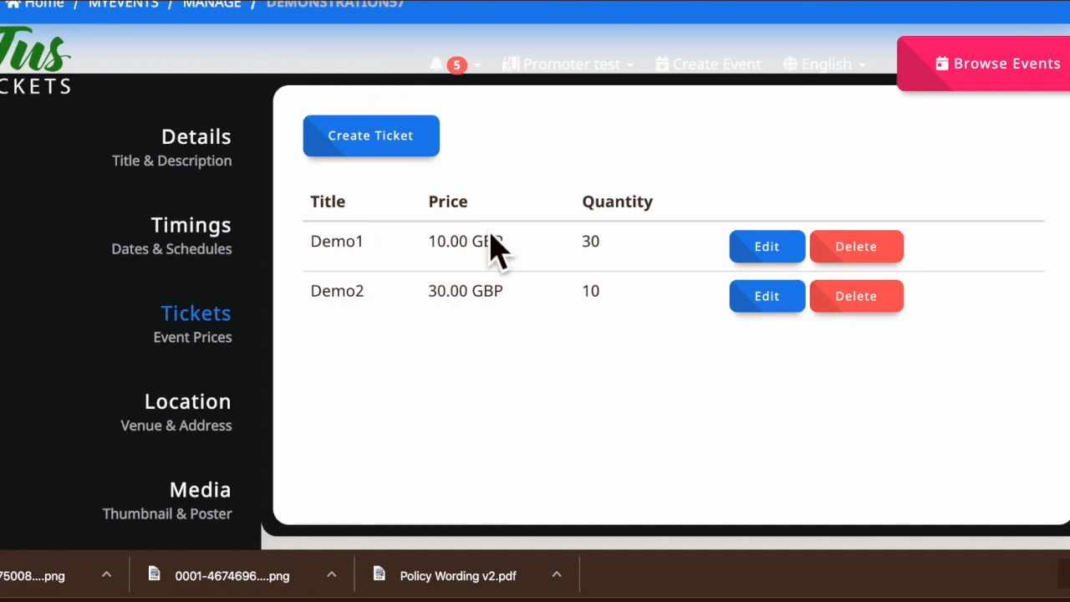
scroll(526, 325, down, 1)
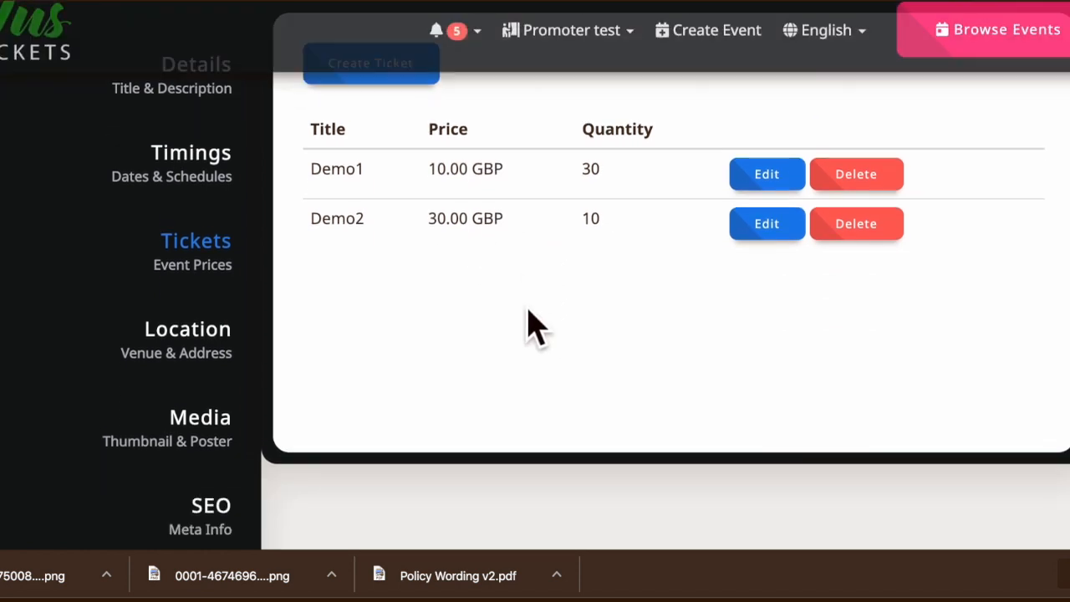
Search for the event's location with "1" and choose the Apple Park Way suggestion in Cupertino.
click(201, 345)
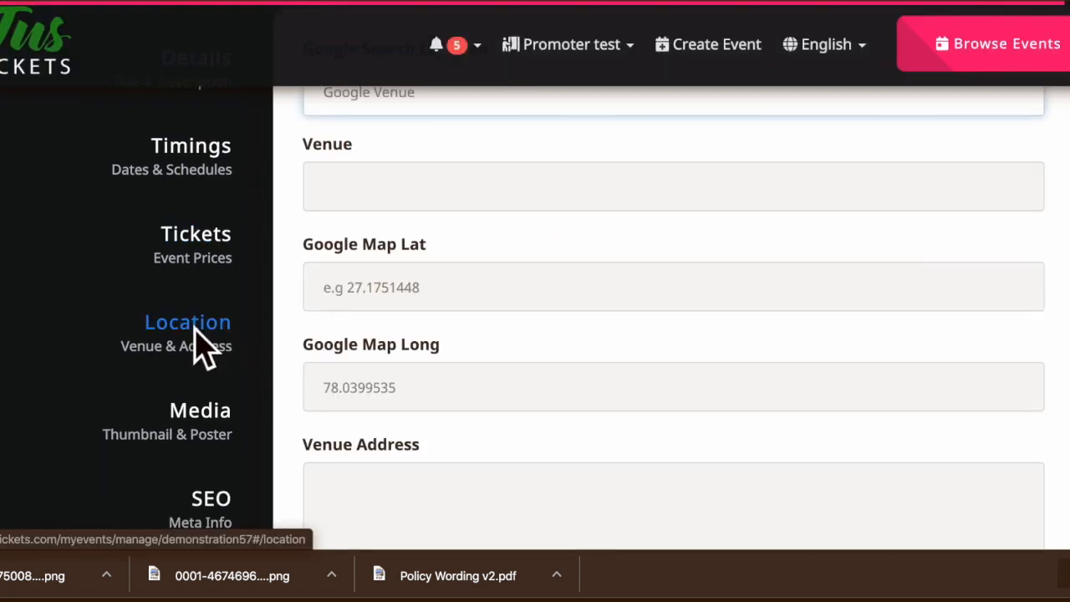
scroll(198, 310, up, 2)
scroll(197, 310, down, 1)
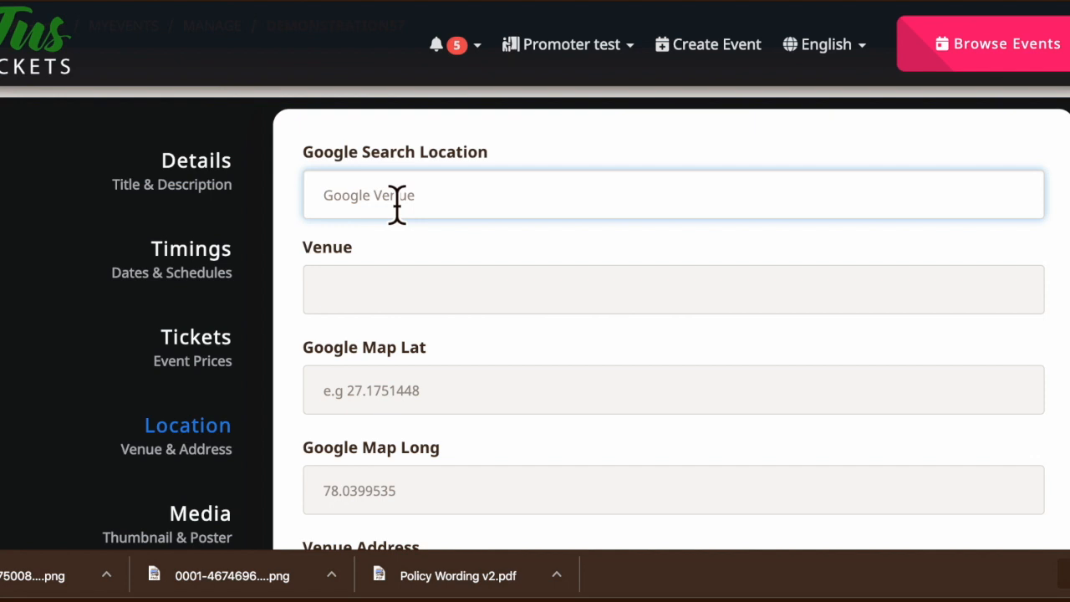
text(1)
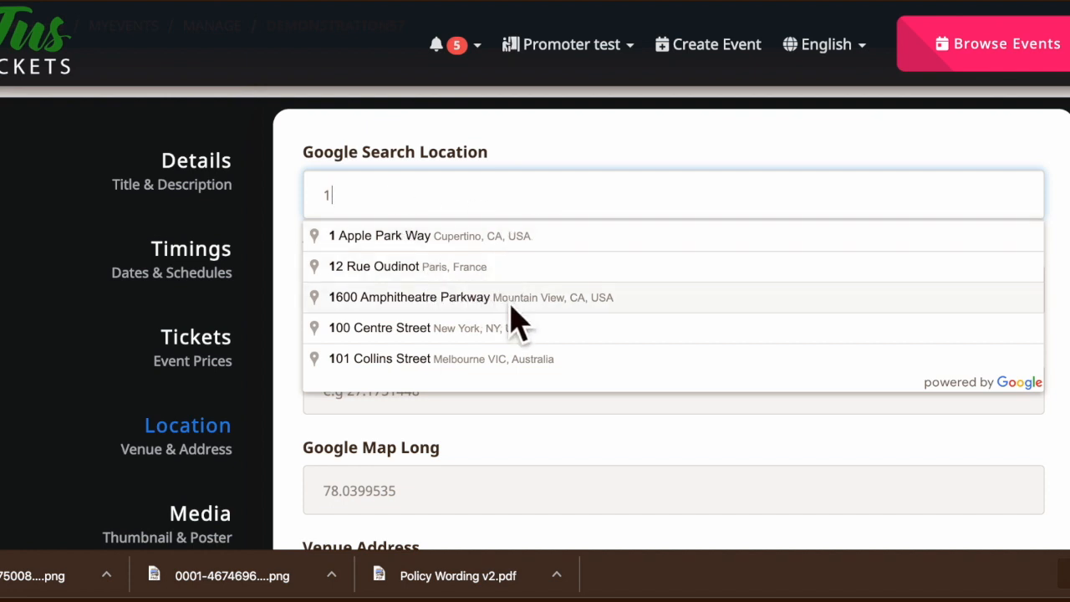
click(396, 242)
scroll(451, 318, down, 5)
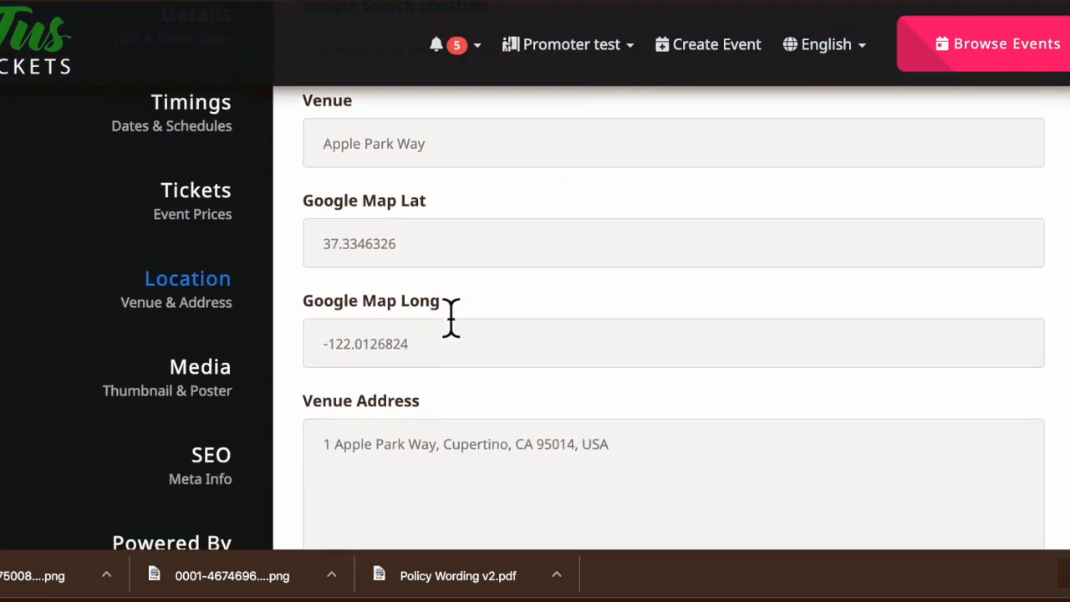
Check the filled-in location fields and change the venue name to "Apple Hotel".
scroll(452, 322, down, 4)
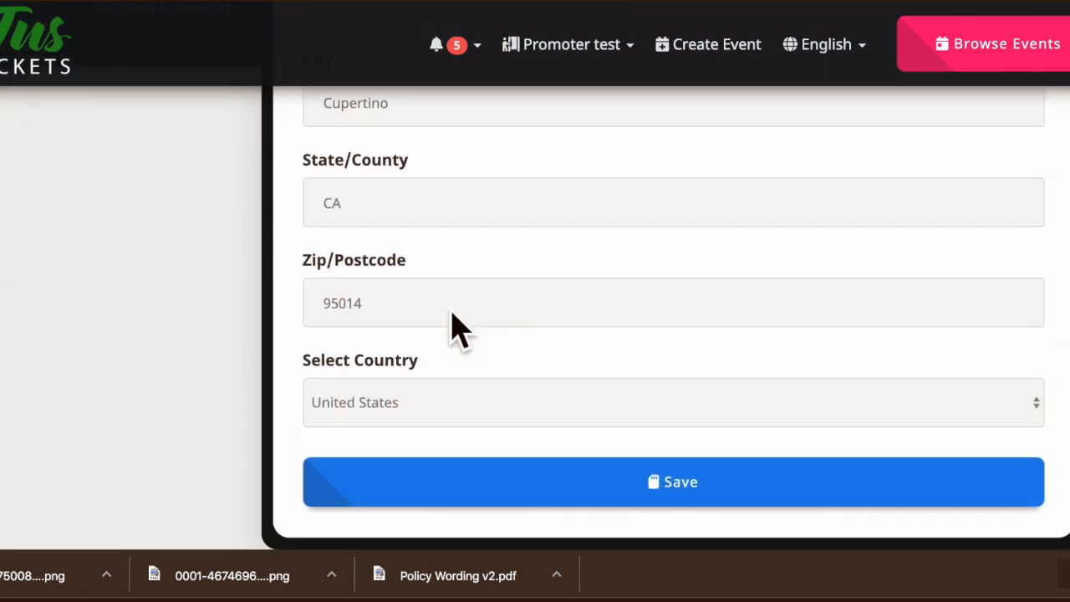
scroll(457, 329, up, 3)
scroll(460, 329, up, 6)
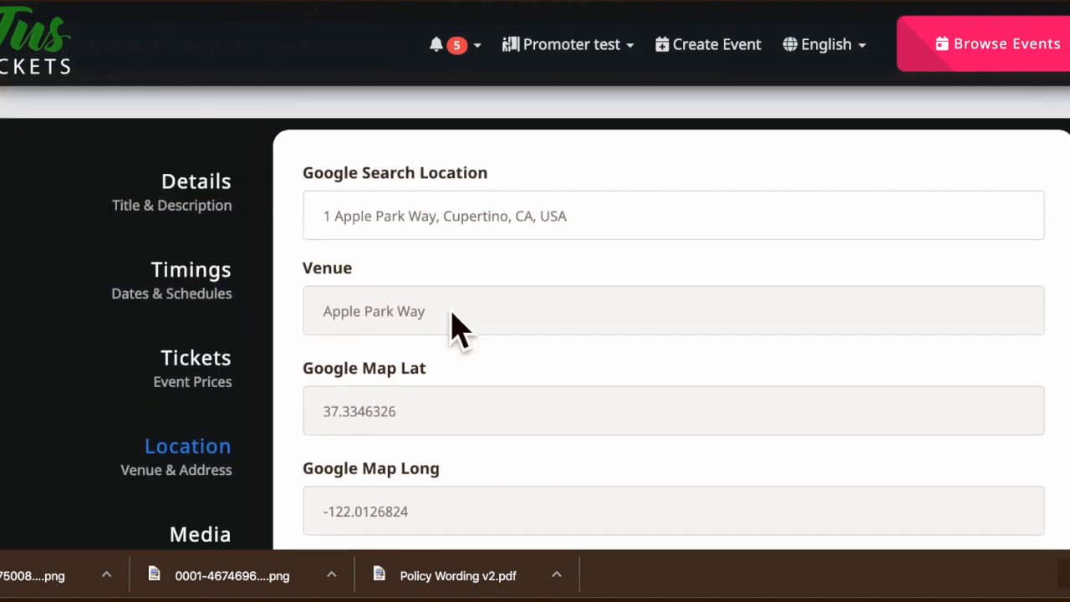
drag(464, 326, 267, 339)
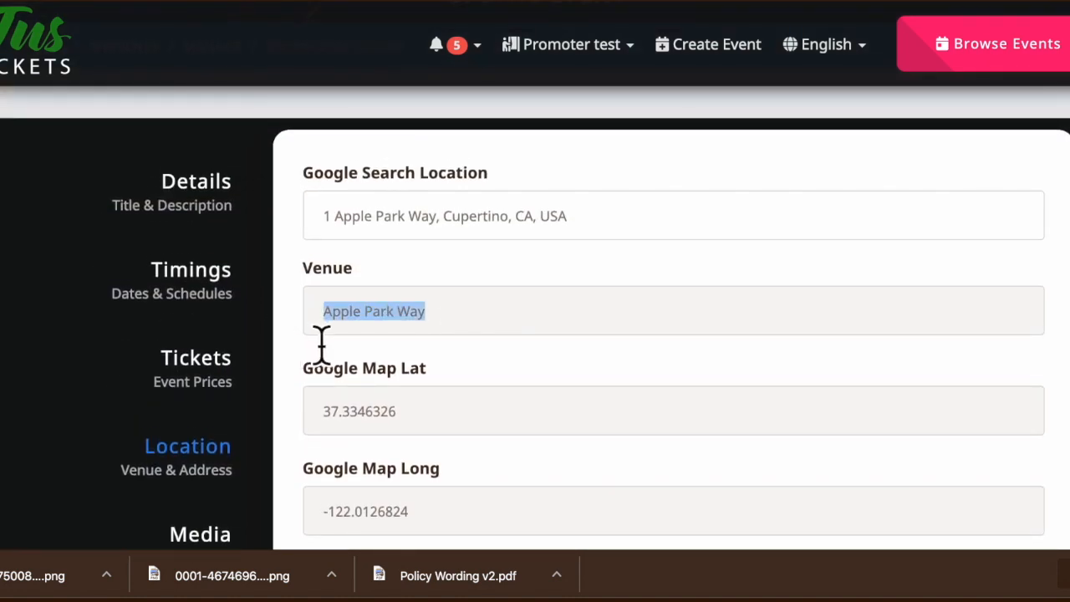
text(Apple Hotel)
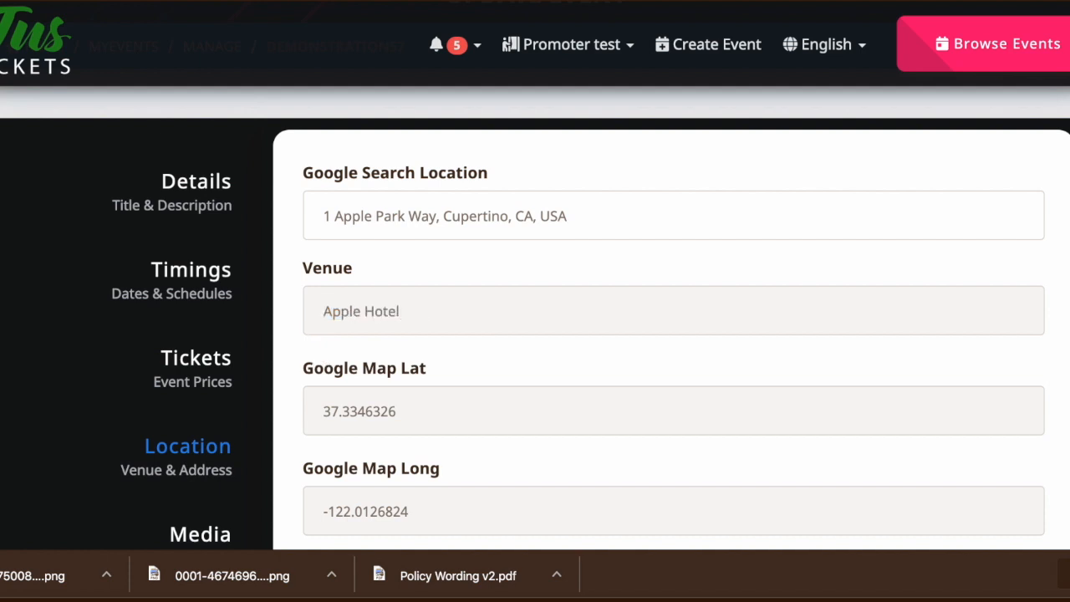
Review the venue's coordinates, address, city, postcode and country, and save the location.
scroll(375, 425, down, 5)
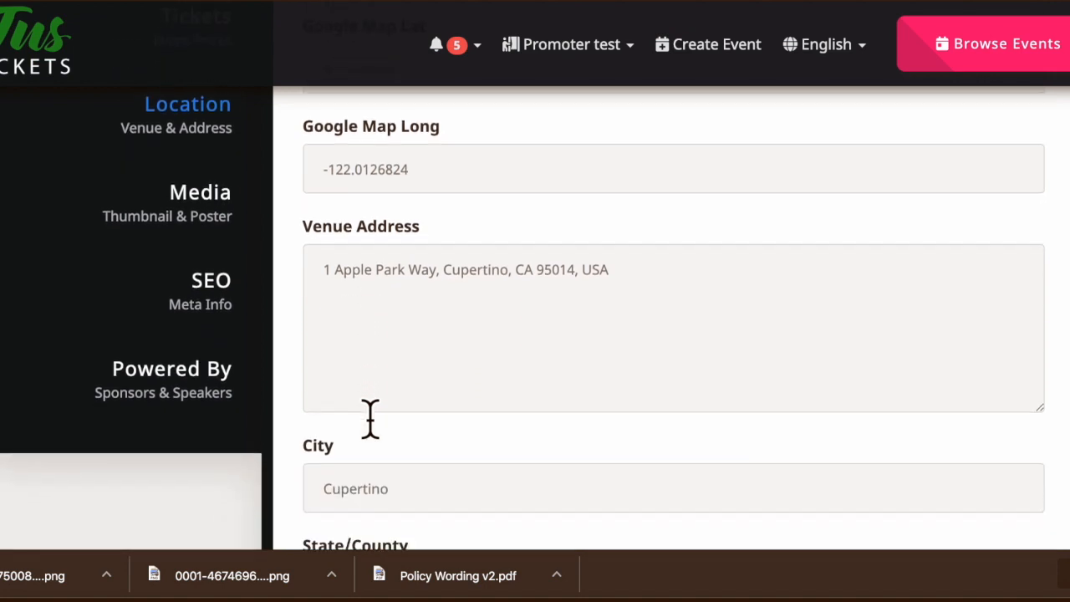
scroll(371, 418, down, 6)
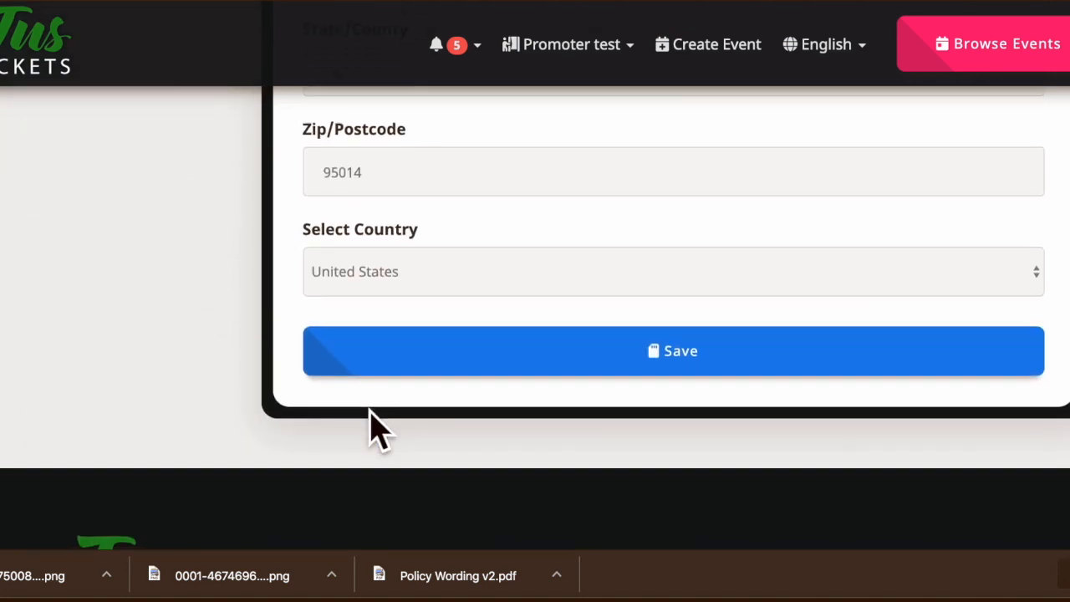
scroll(375, 430, up, 10)
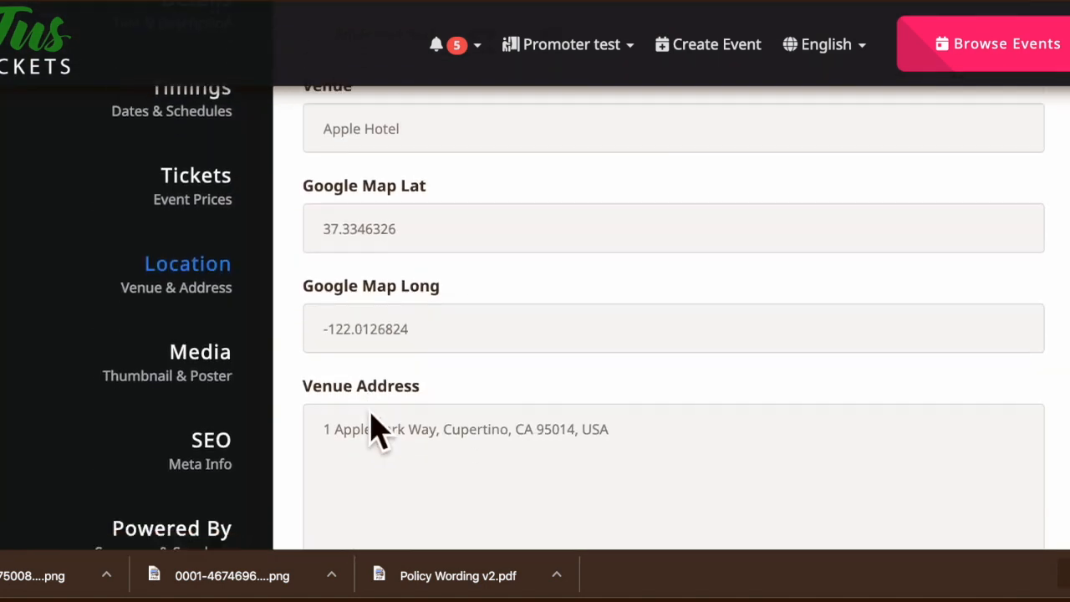
scroll(375, 430, down, 10)
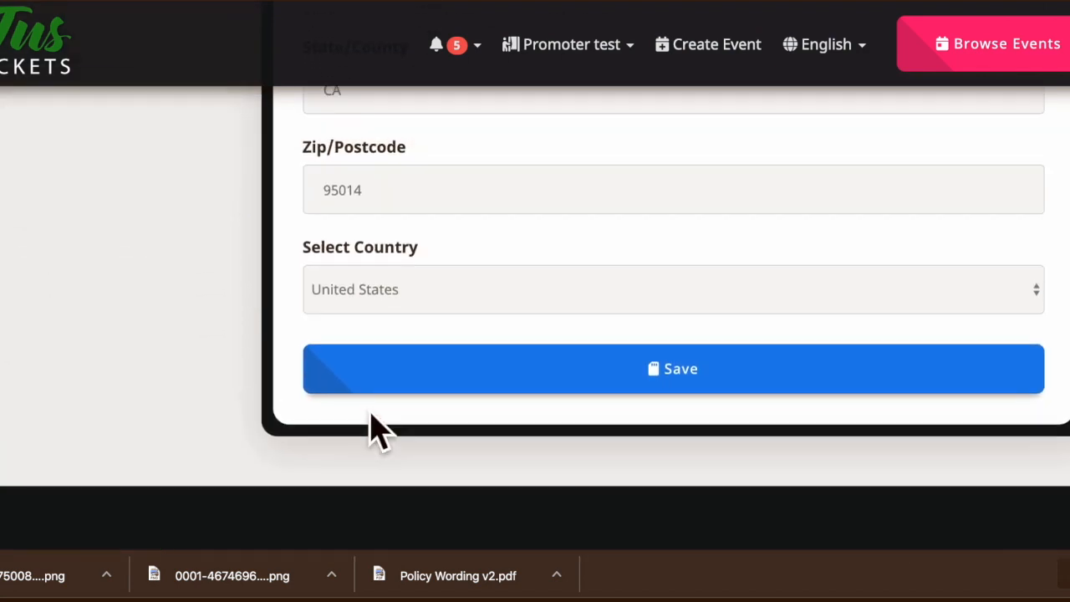
scroll(375, 430, up, 10)
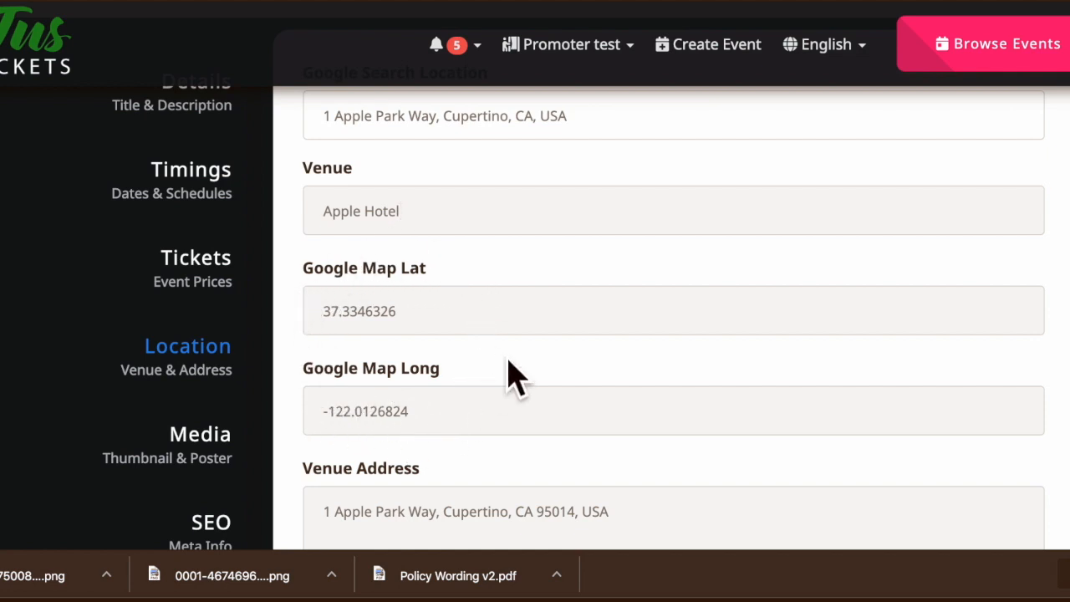
scroll(508, 376, down, 8)
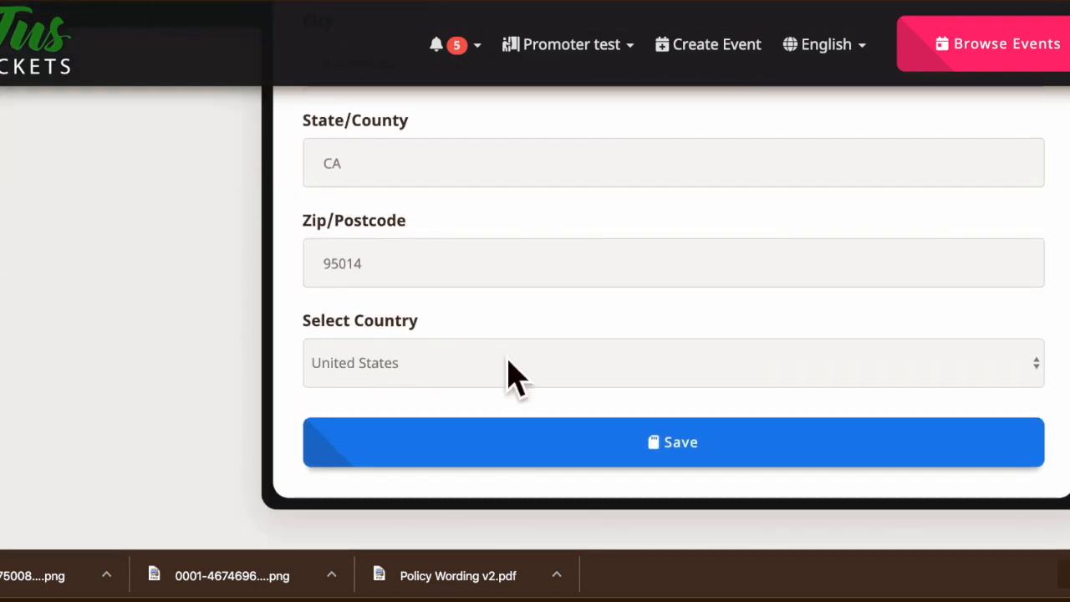
click(657, 456)
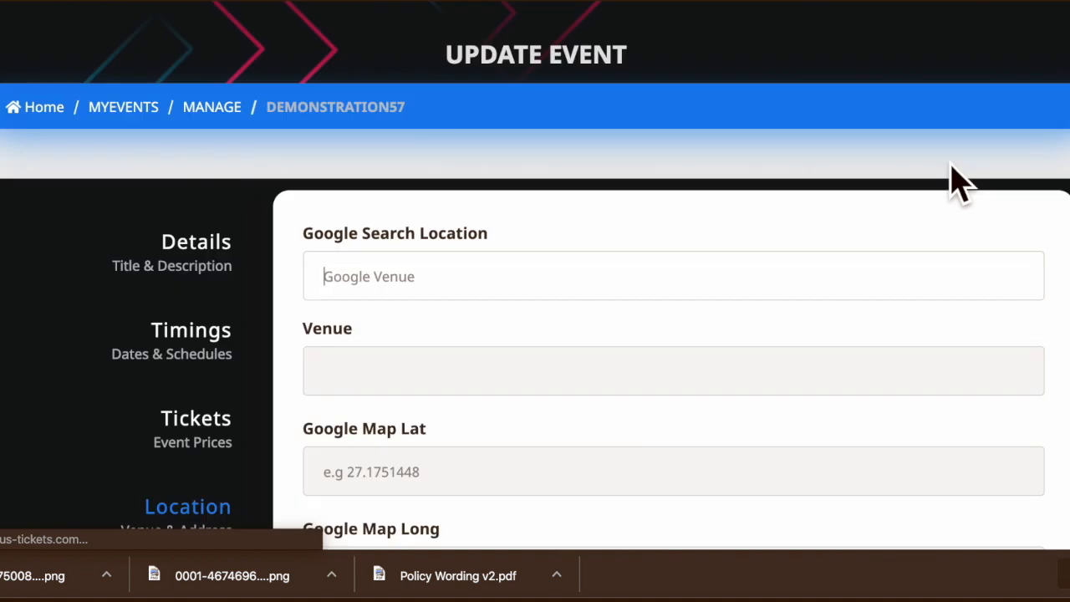
Review the event's media upload requirements and load 0001-4674696781.png from the Downloads folder as the thumbnail image.
scroll(723, 261, down, 3)
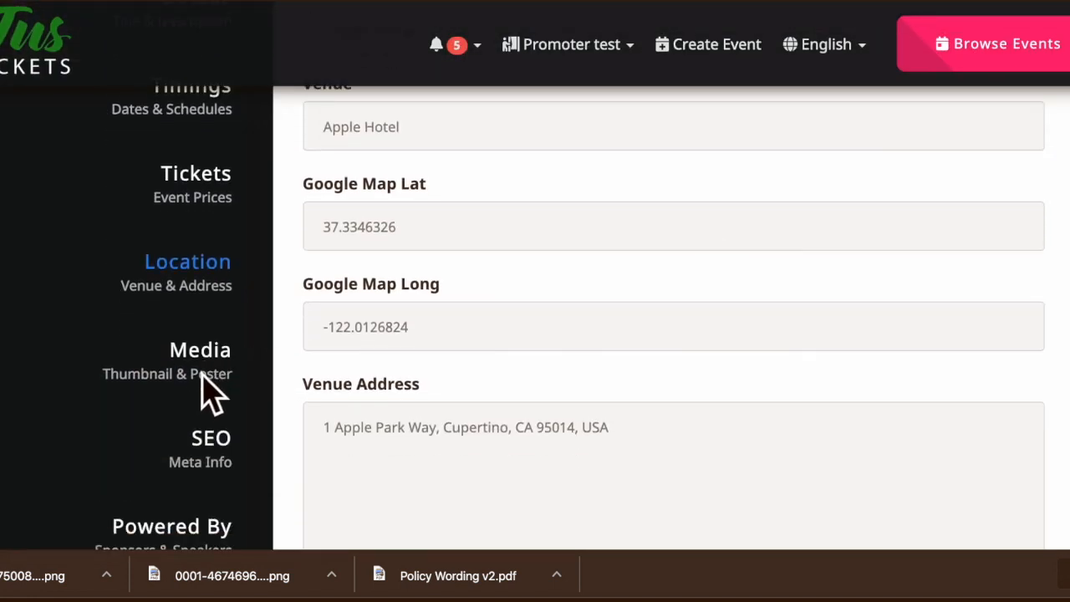
click(215, 389)
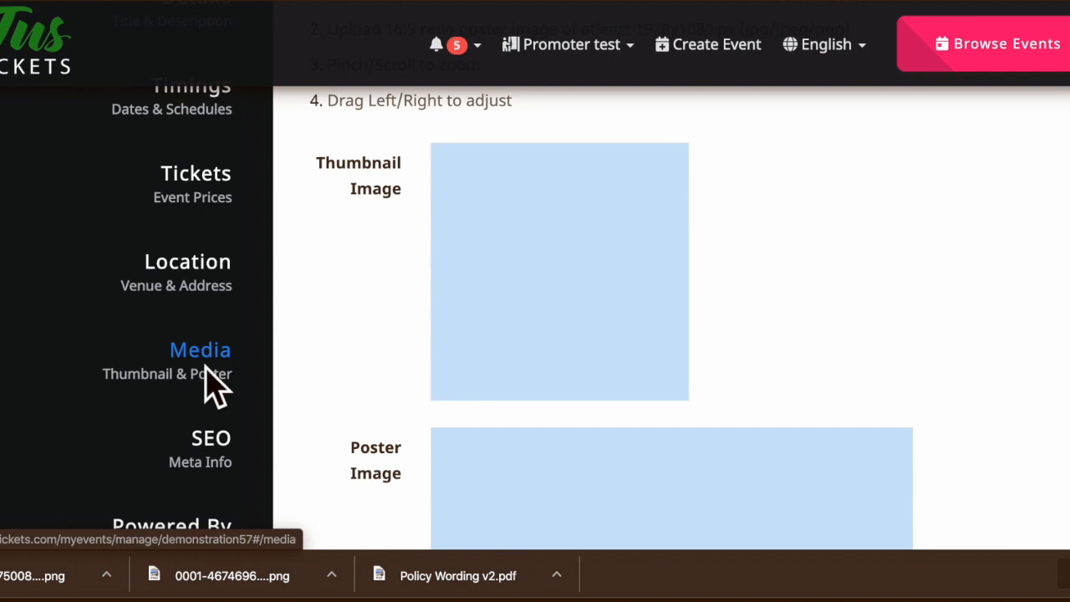
scroll(381, 406, up, 3)
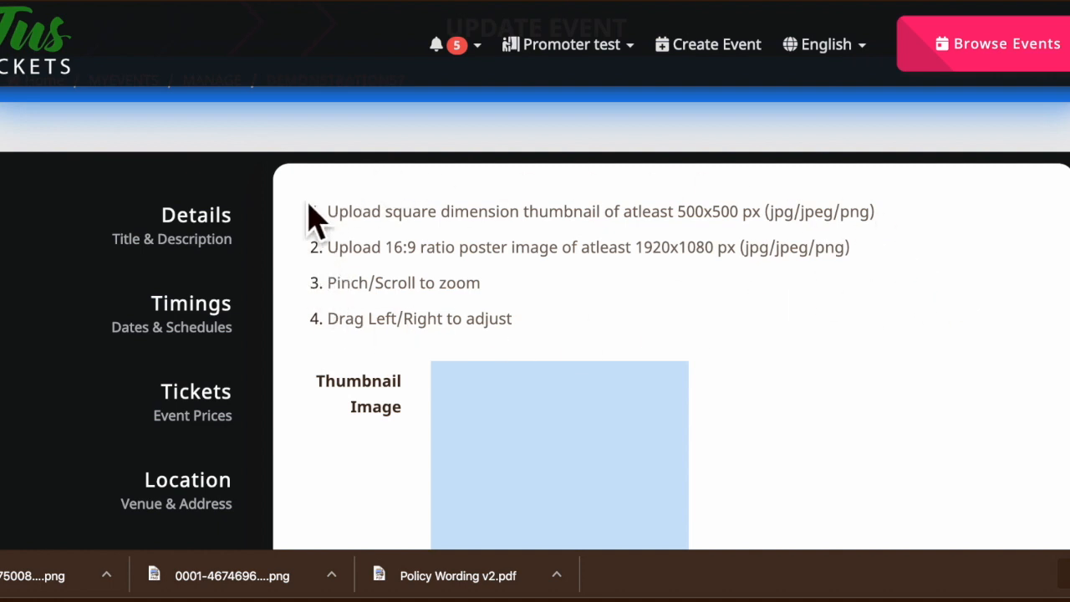
scroll(393, 329, down, 1)
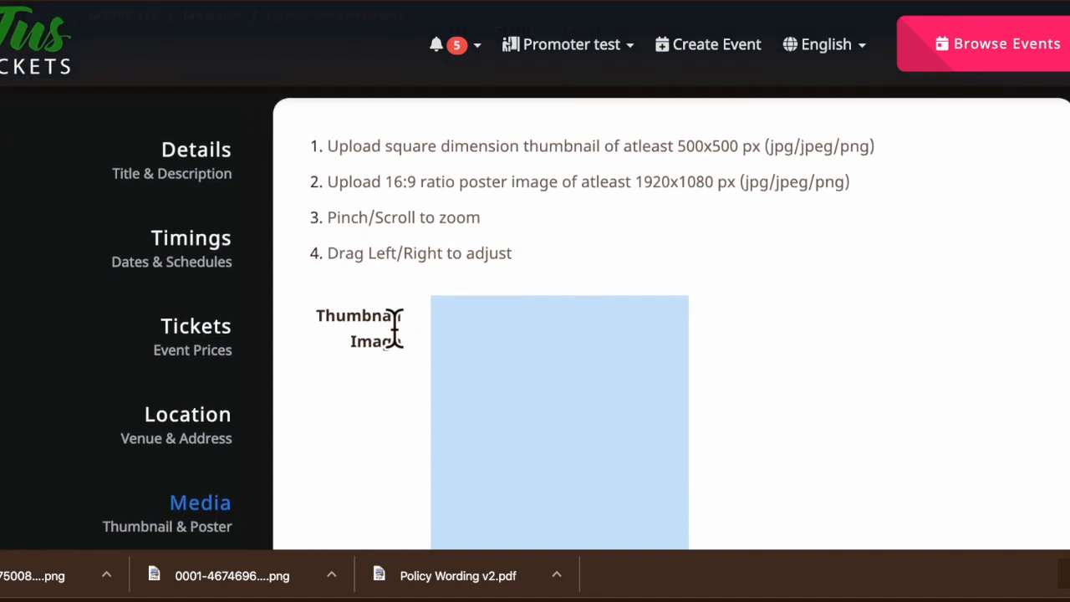
scroll(415, 238, down, 1)
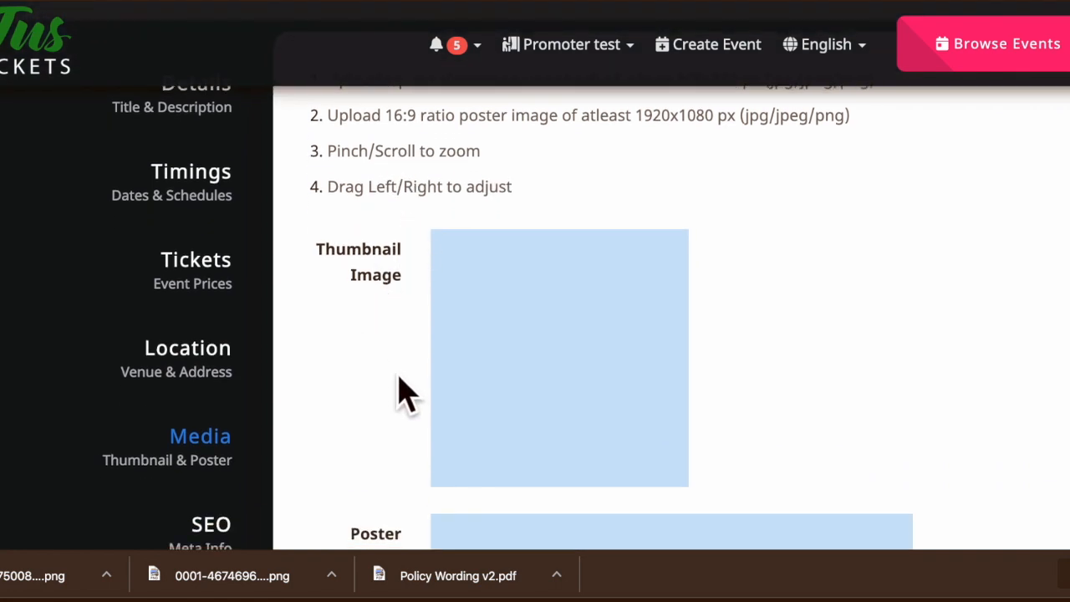
click(557, 351)
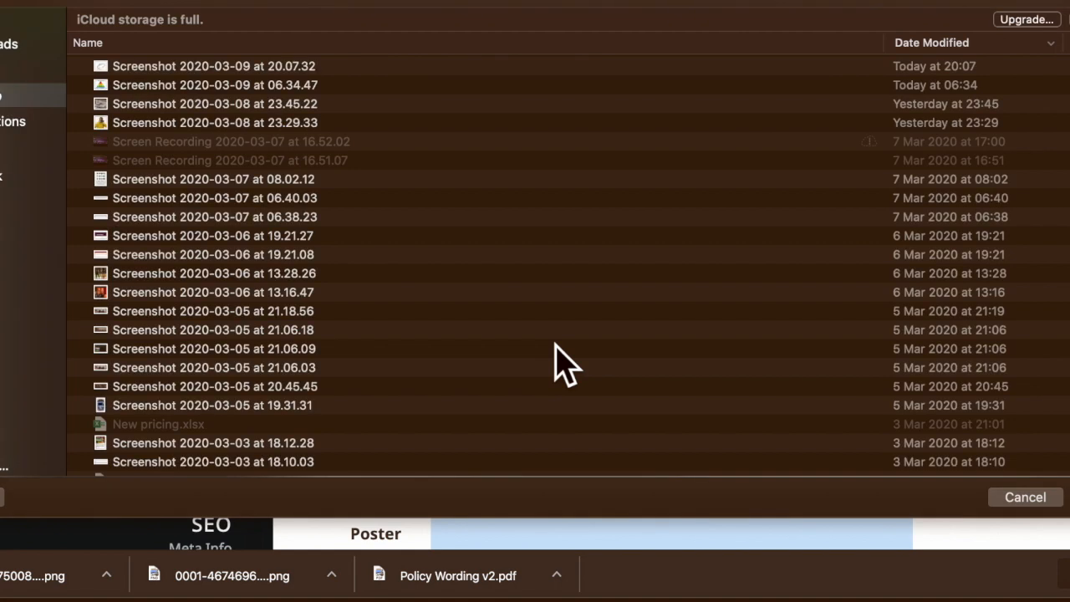
click(7, 46)
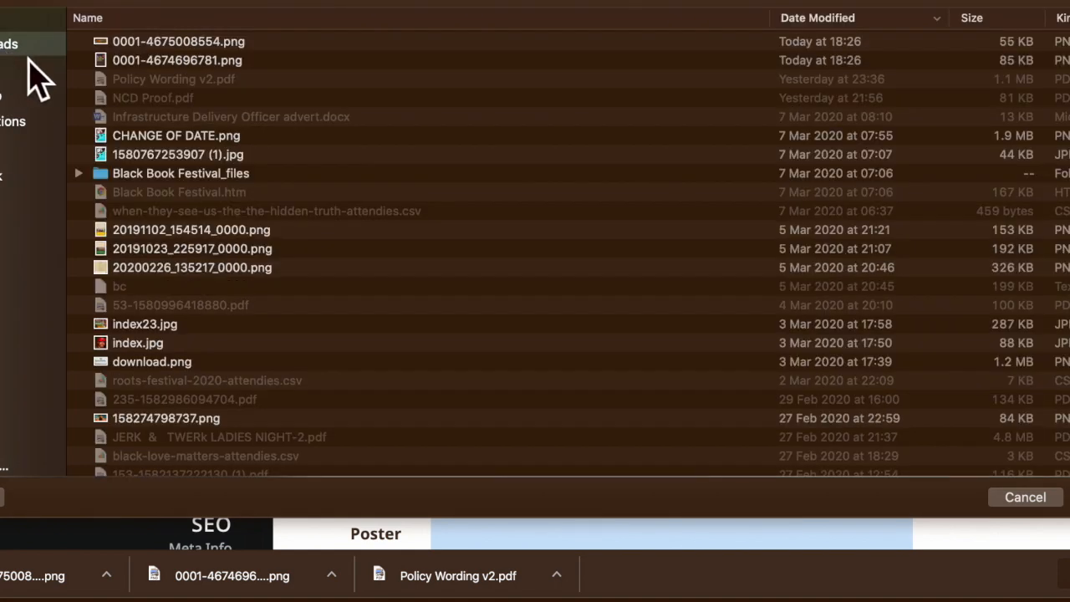
click(164, 62)
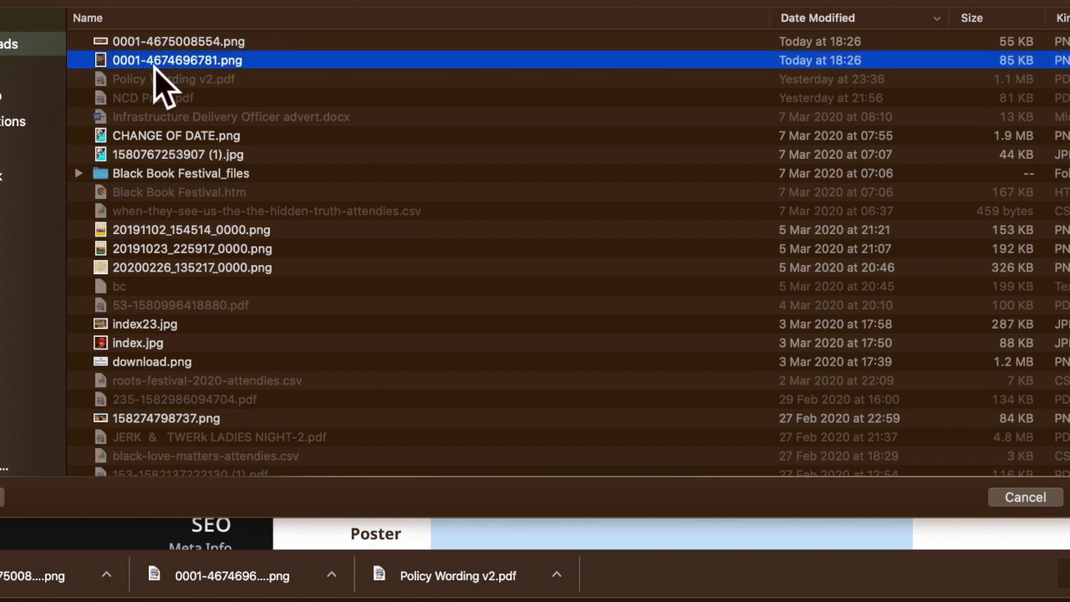
double_click(155, 66)
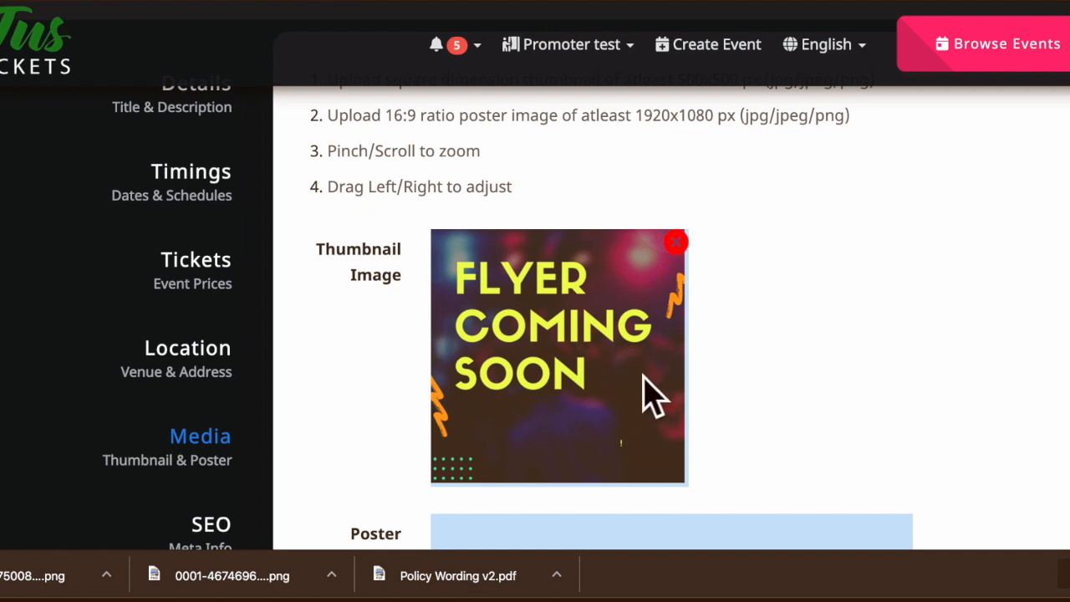
Try zooming the thumbnail image in and back out to the full flyer.
scroll(617, 388, up, 2)
scroll(613, 367, up, 1)
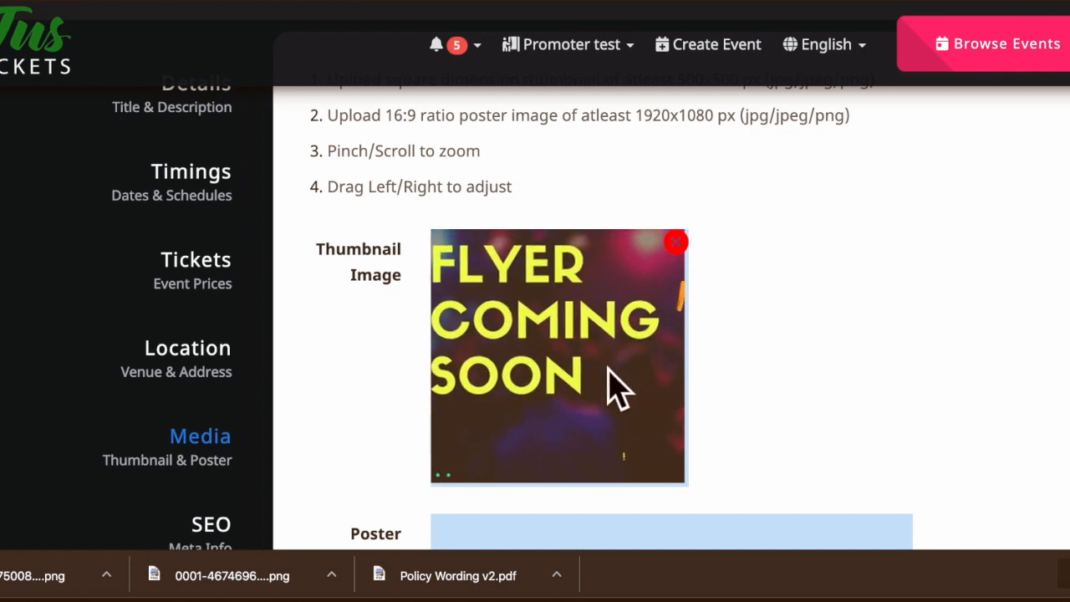
scroll(617, 388, down, 3)
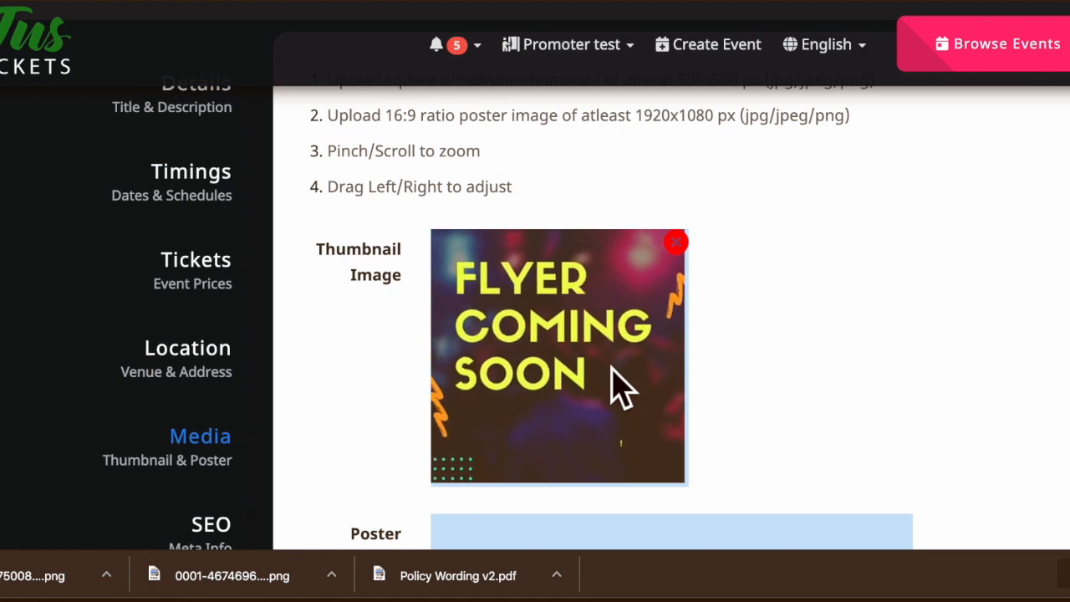
scroll(611, 367, up, 3)
scroll(598, 358, down, 3)
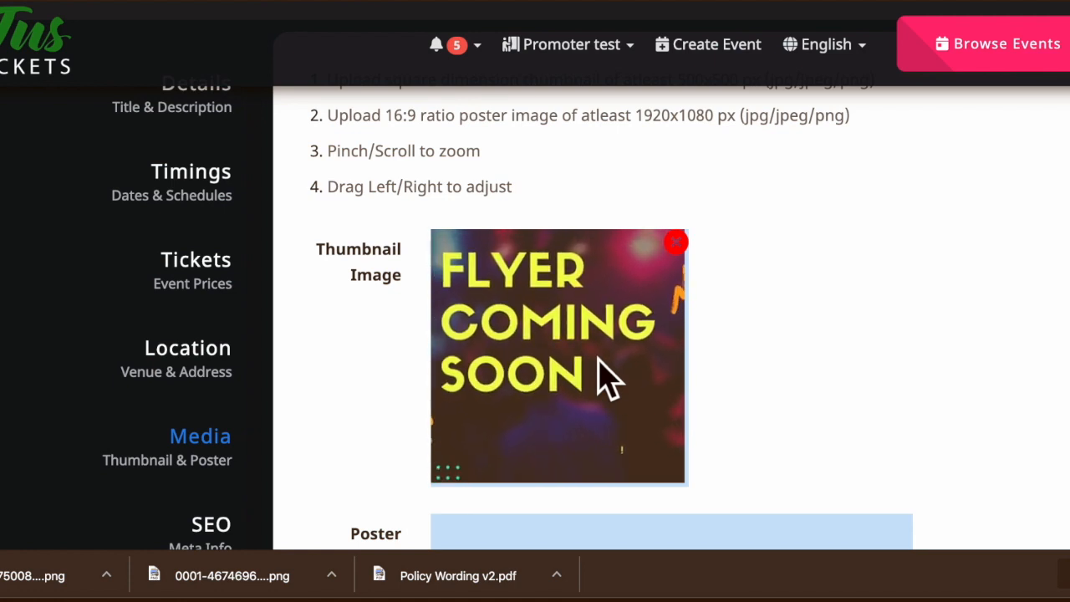
scroll(610, 383, down, 1)
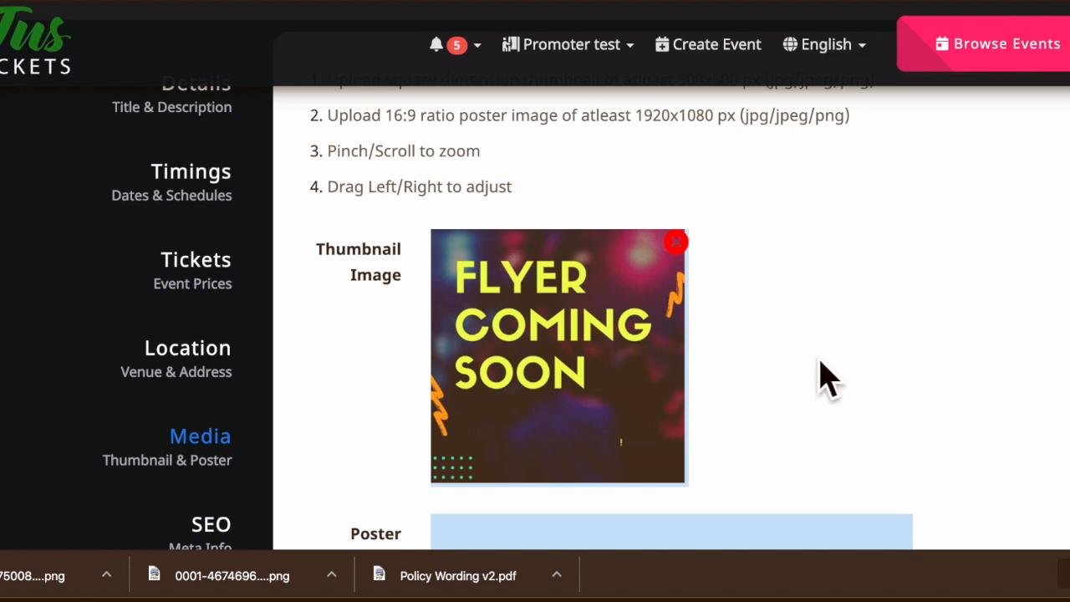
Load 0001-4675008554.png from the Downloads folder as the event's poster image.
scroll(814, 368, down, 3)
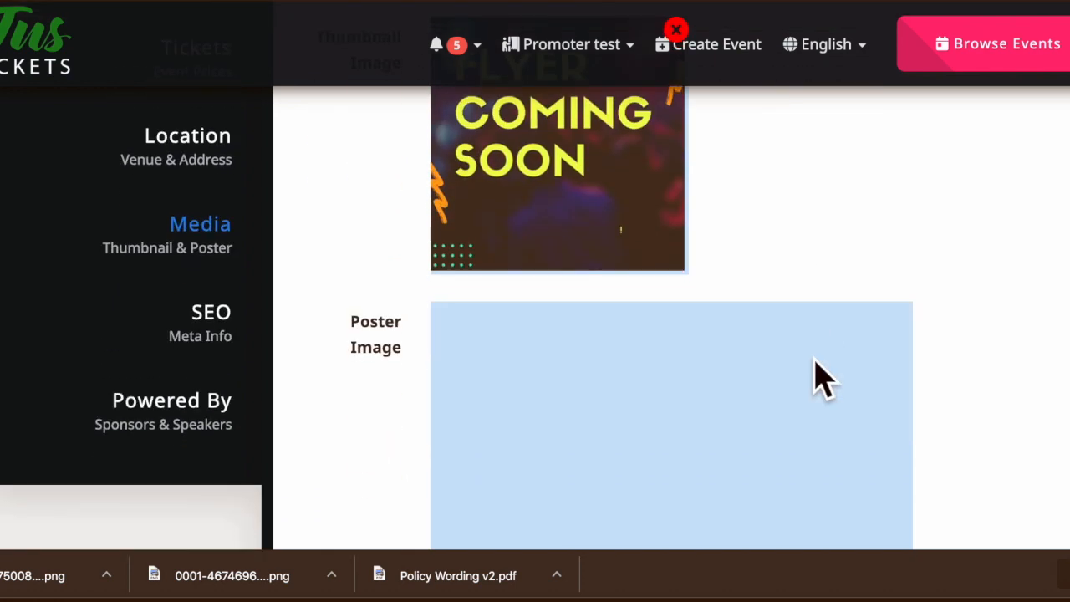
click(633, 435)
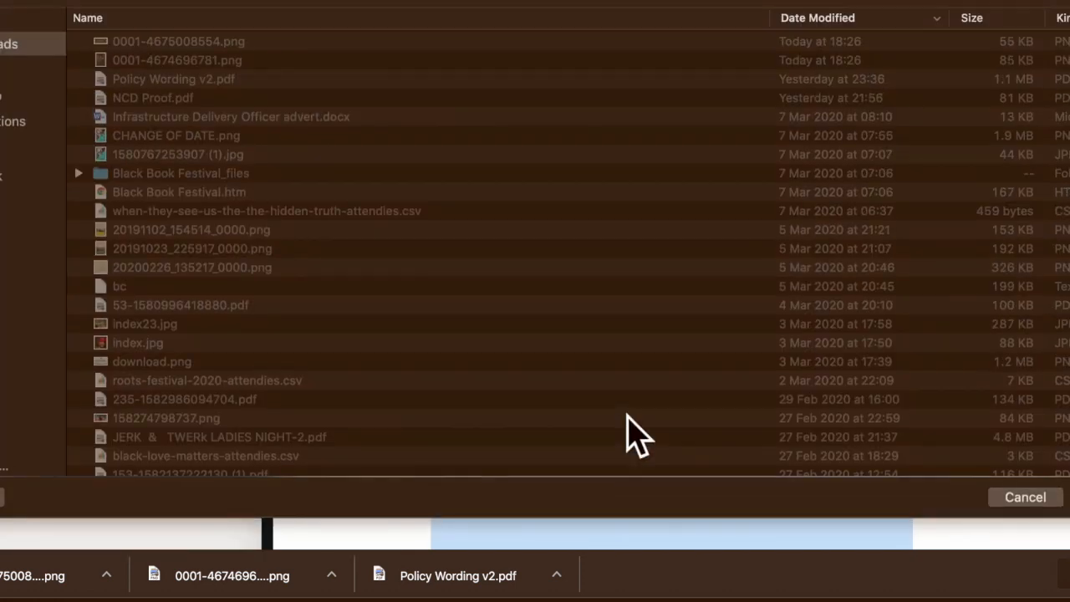
click(156, 46)
double_click(157, 47)
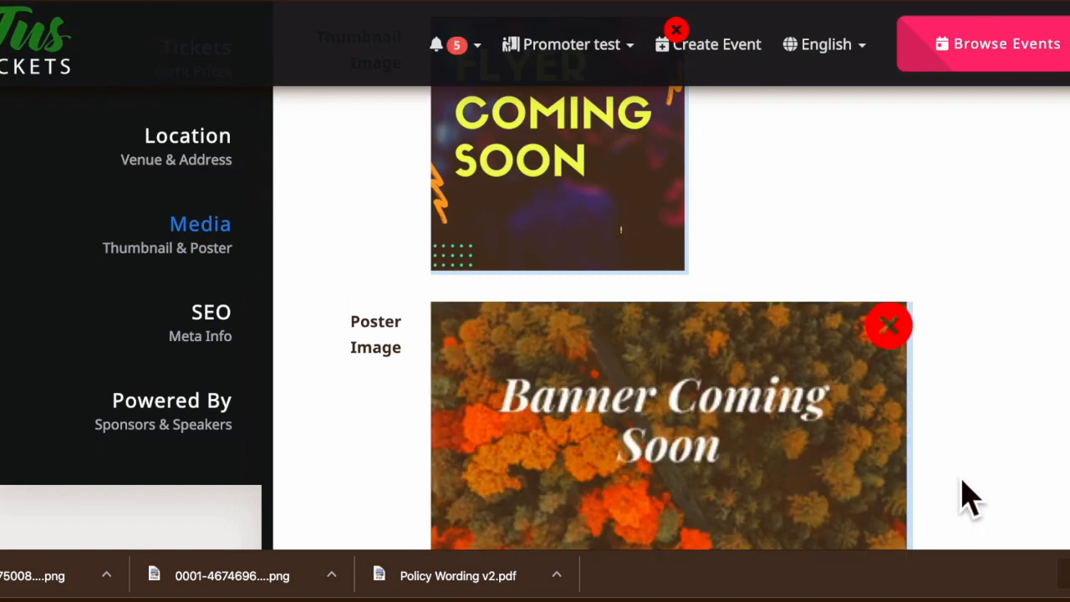
scroll(1063, 474, down, 5)
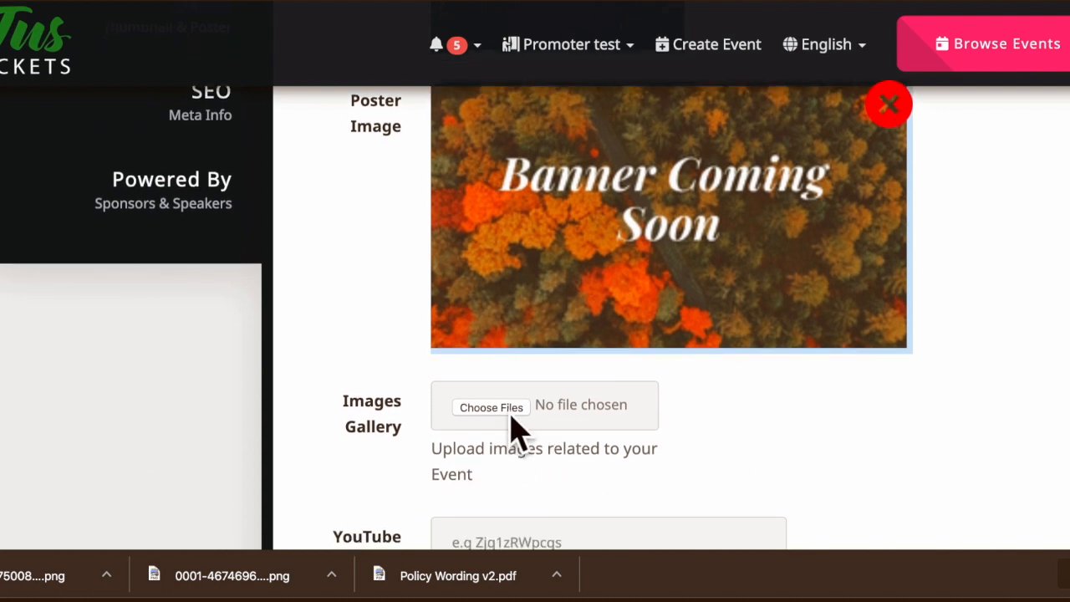
Add 0001-4675008554.png and 0001-4674696781.png from the Downloads folder to the event's images gallery, then save the media.
click(508, 409)
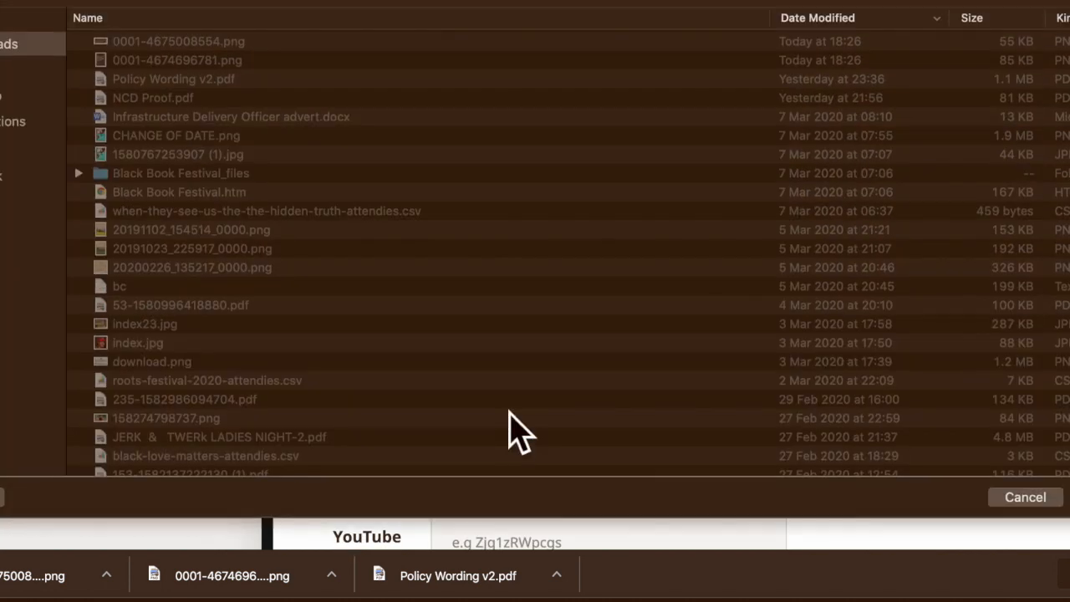
click(224, 48)
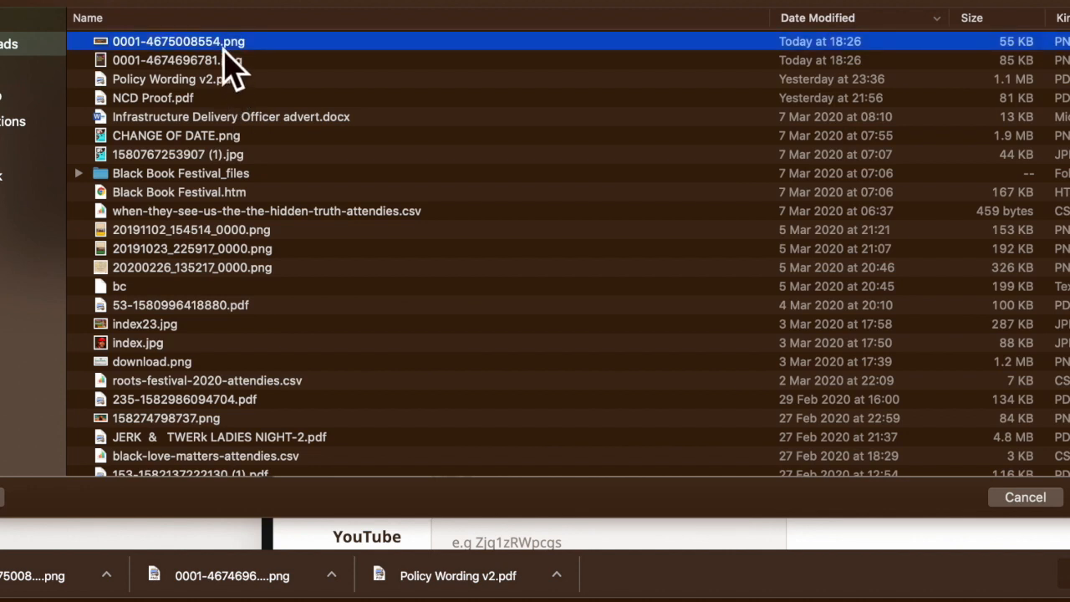
shift+click(225, 59)
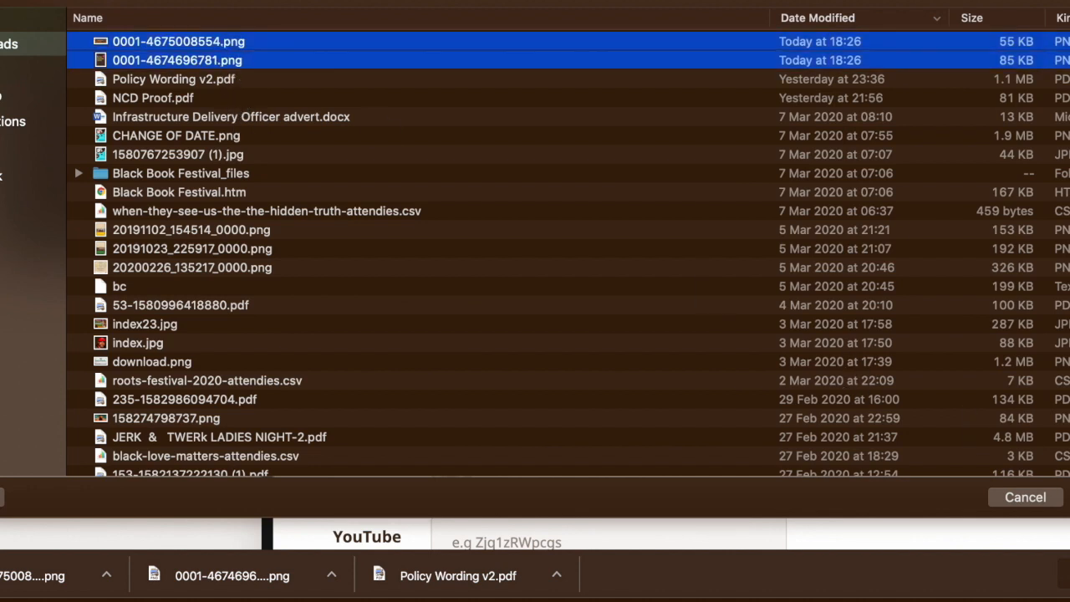
key(Return)
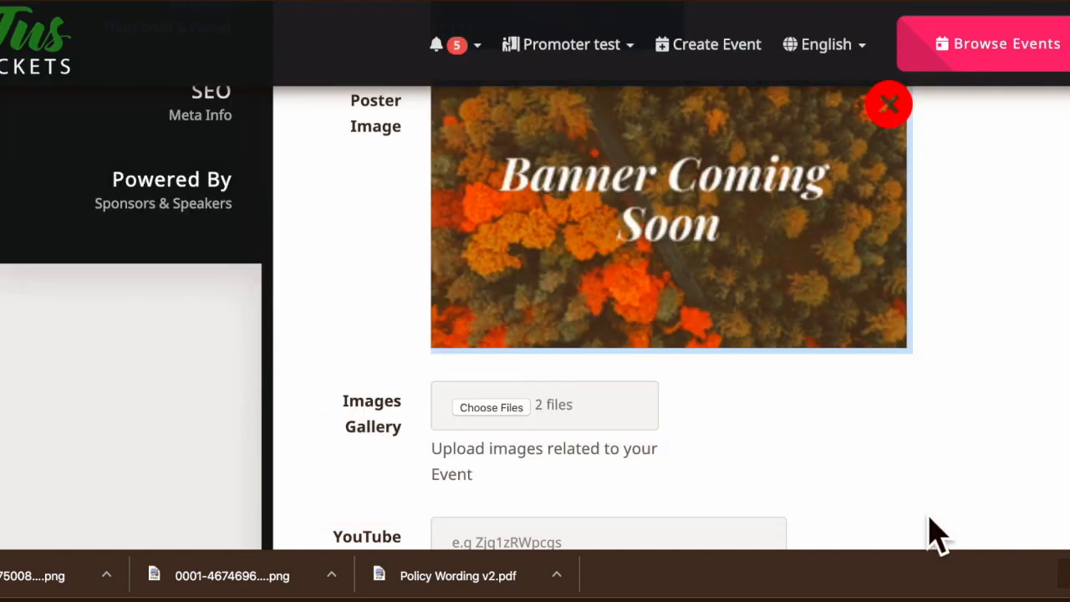
scroll(928, 532, down, 3)
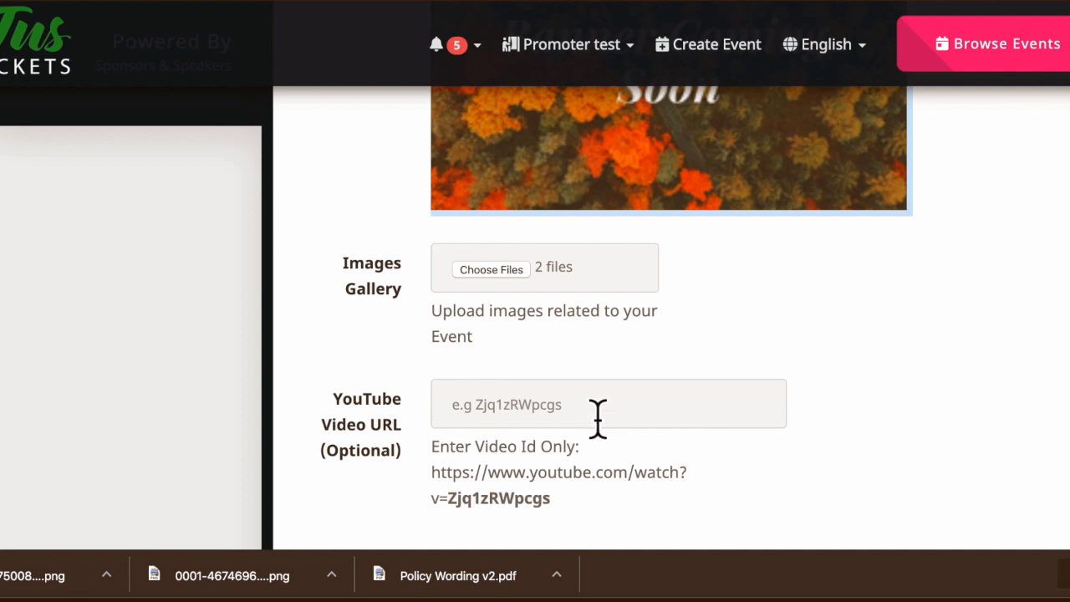
scroll(603, 415, down, 3)
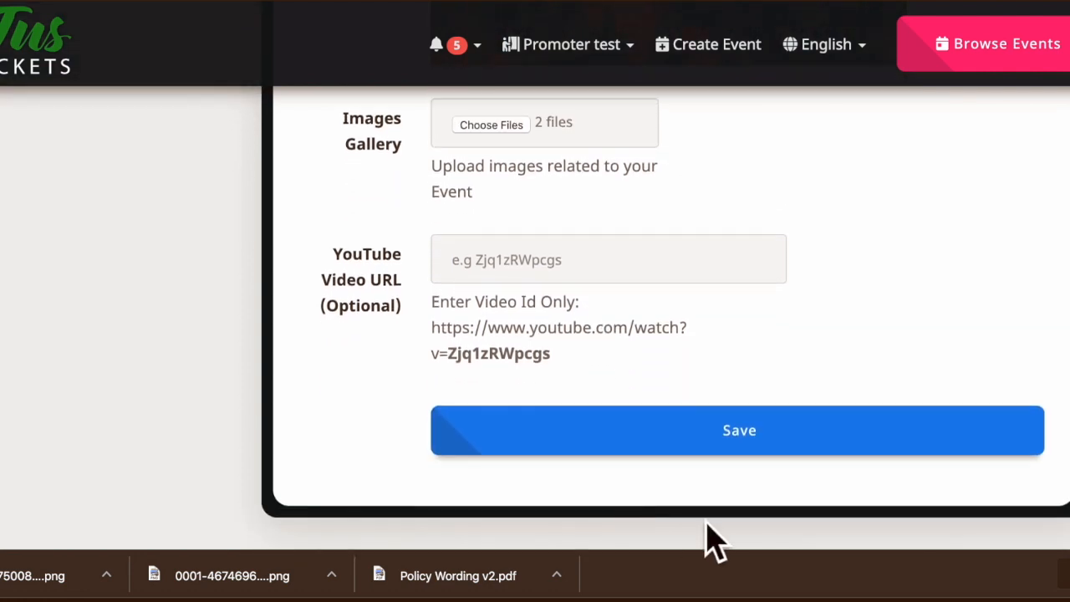
click(773, 441)
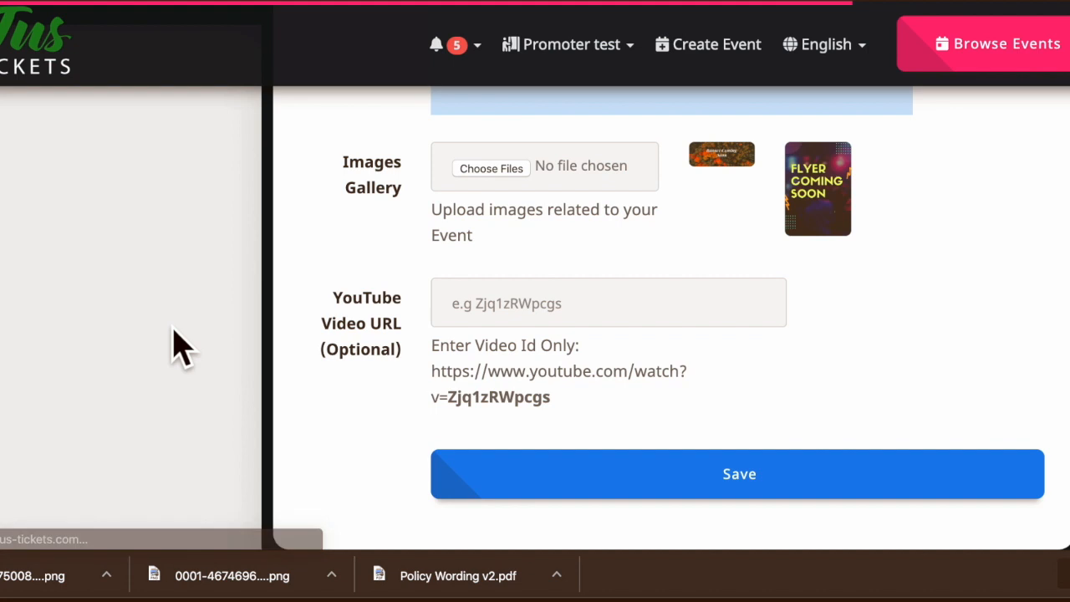
Review the event's SEO fields for the meta title, meta tags and tags description.
scroll(182, 347, up, 5)
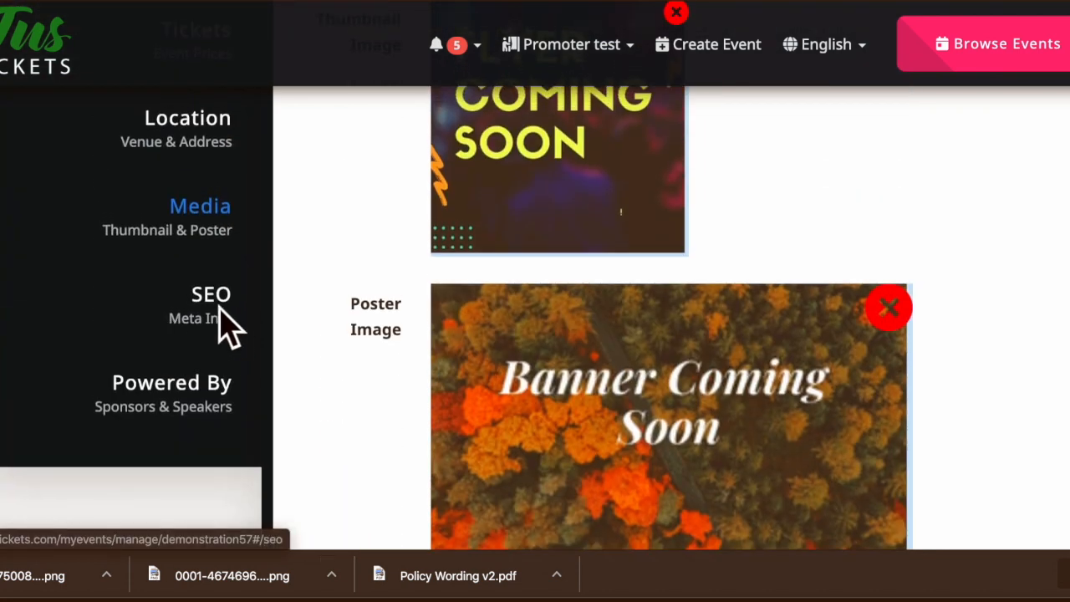
click(220, 309)
scroll(220, 309, up, 3)
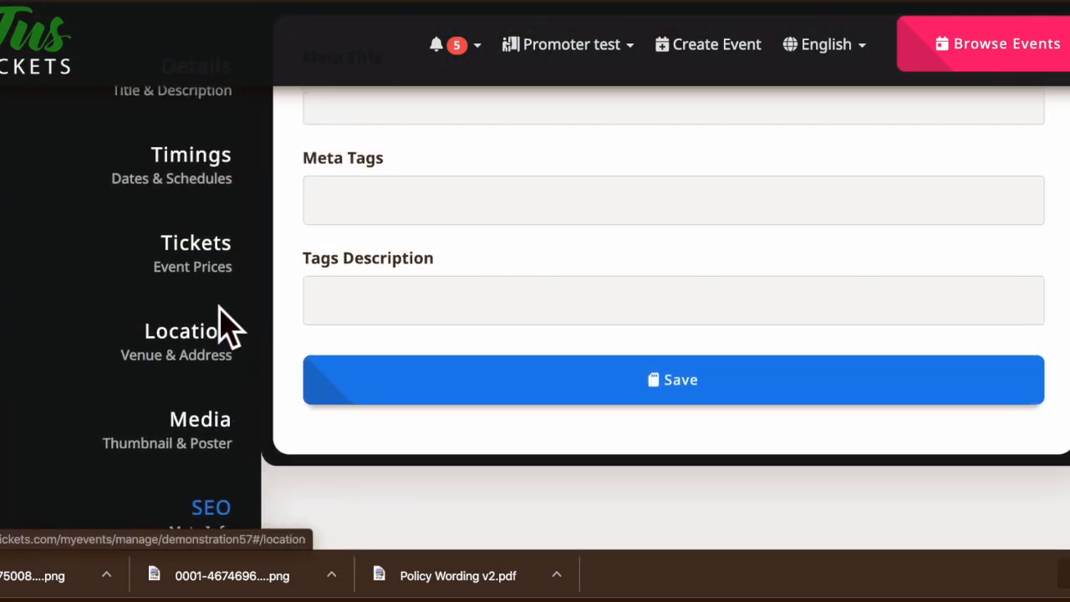
scroll(228, 326, up, 1)
scroll(228, 326, down, 1)
scroll(228, 326, up, 1)
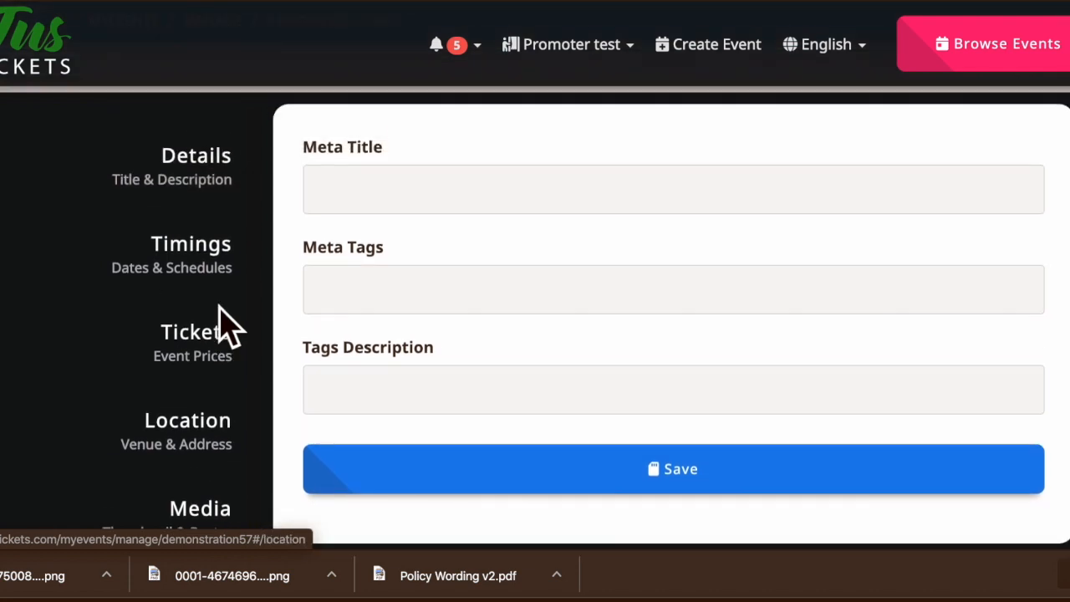
scroll(228, 326, down, 2)
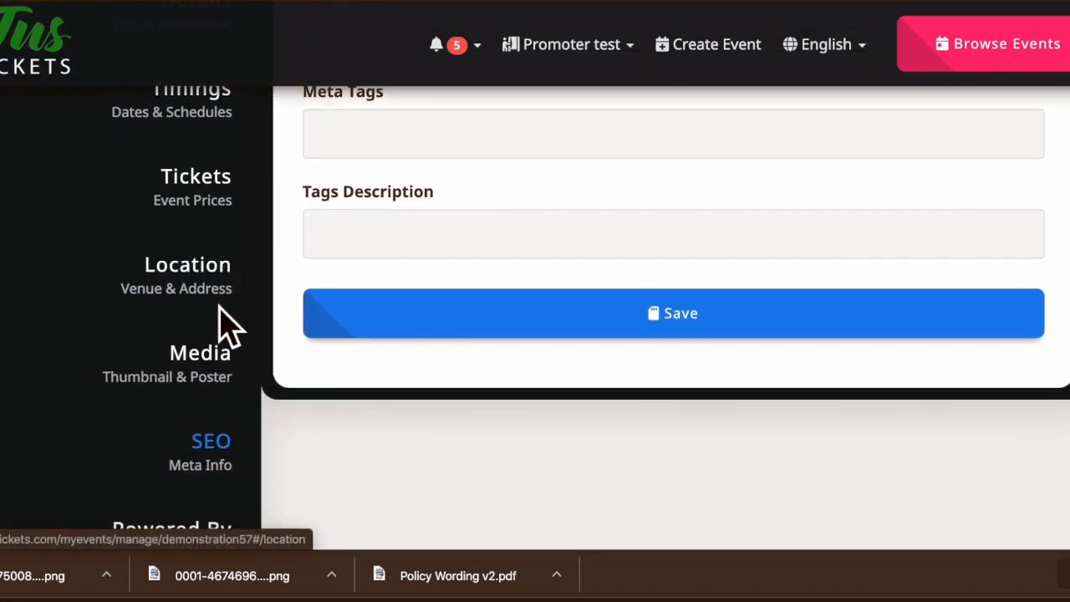
scroll(226, 326, down, 1)
scroll(192, 343, down, 1)
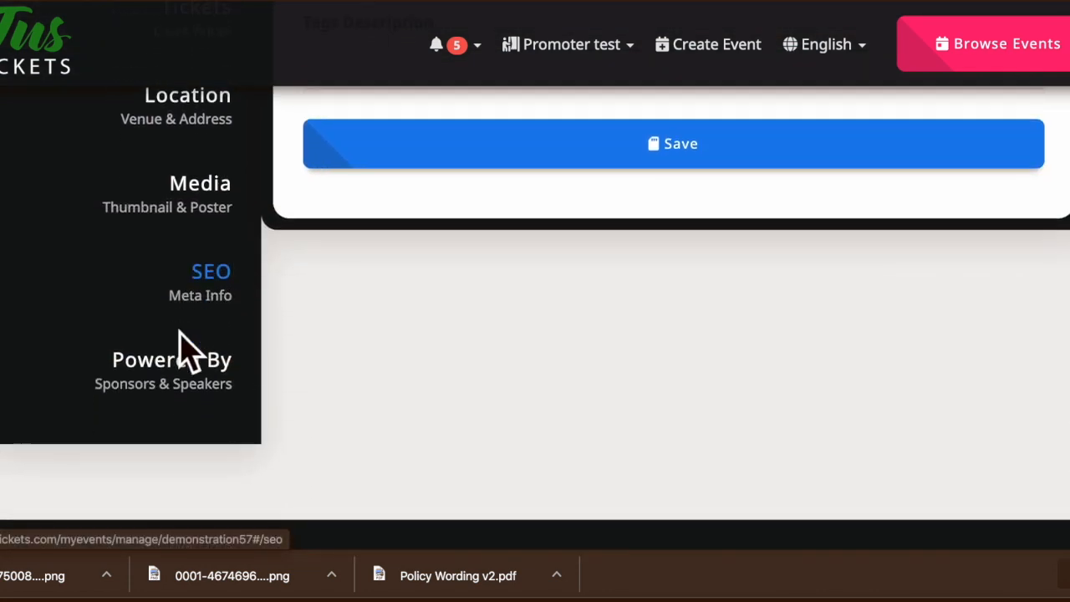
Examine the event's speaker and sponsor selections, the account options for managing them, and the publish and attendee export options.
click(206, 380)
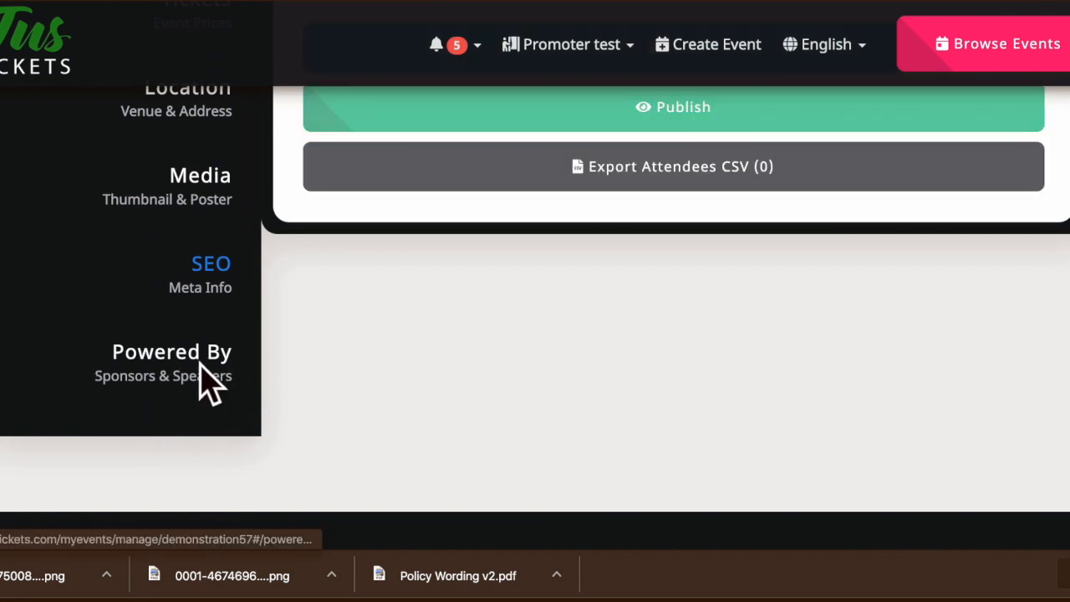
scroll(209, 384, up, 2)
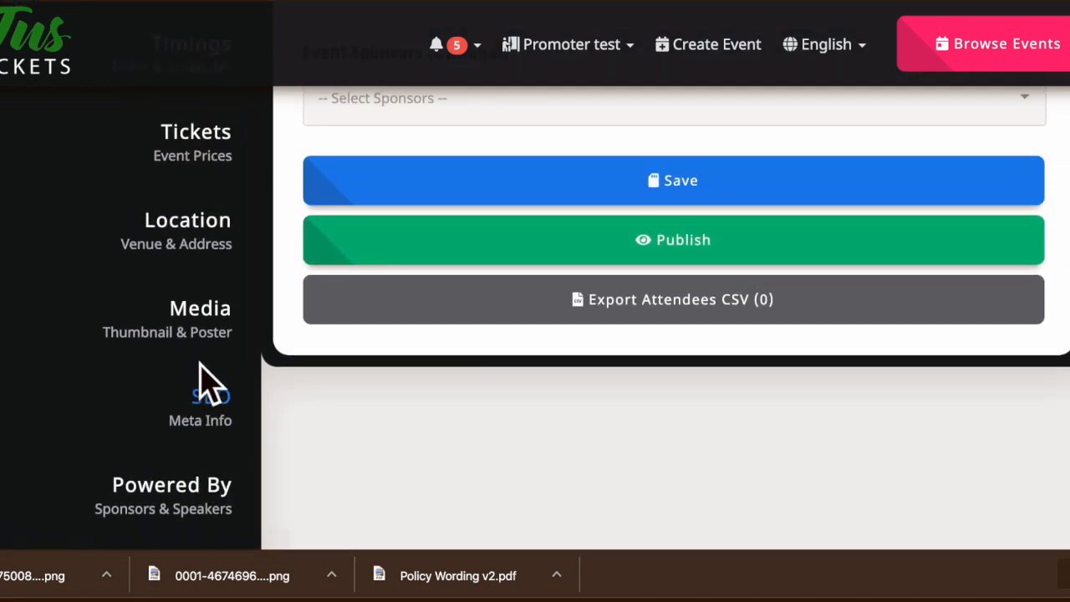
scroll(208, 383, up, 3)
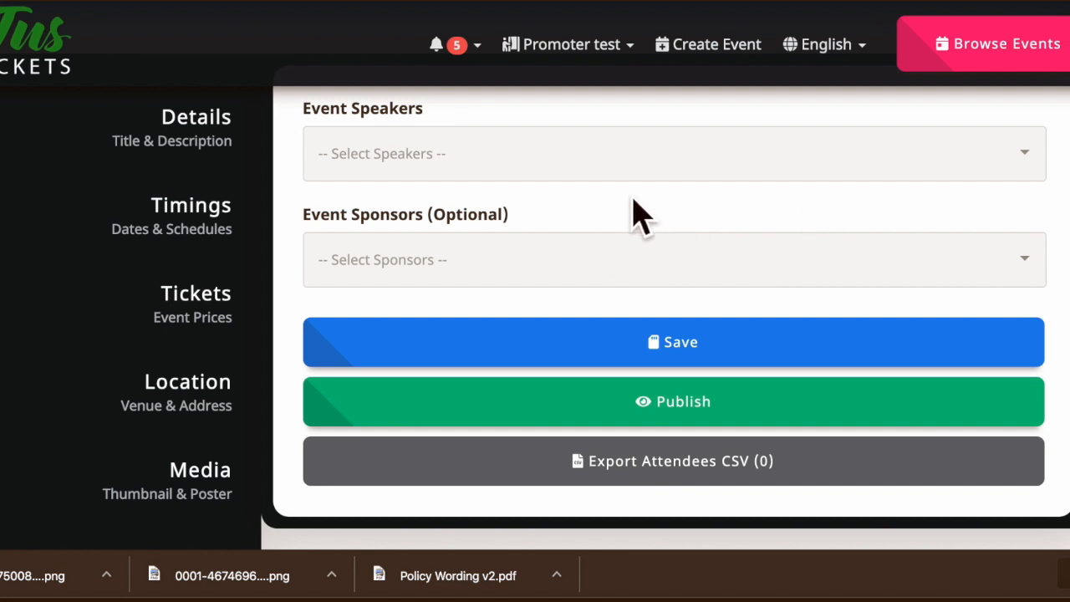
click(637, 53)
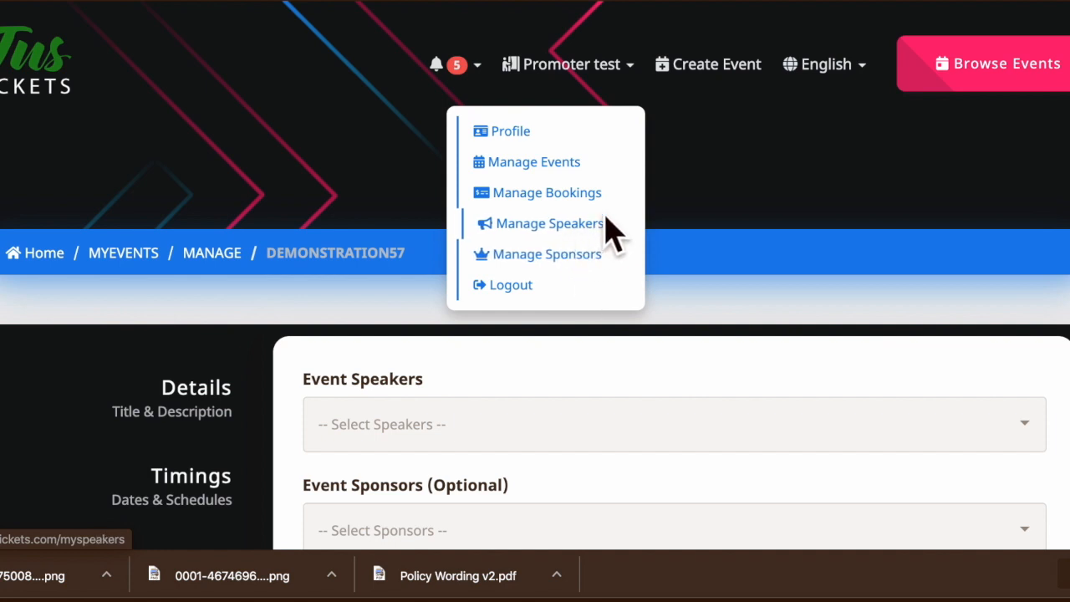
scroll(607, 234, down, 3)
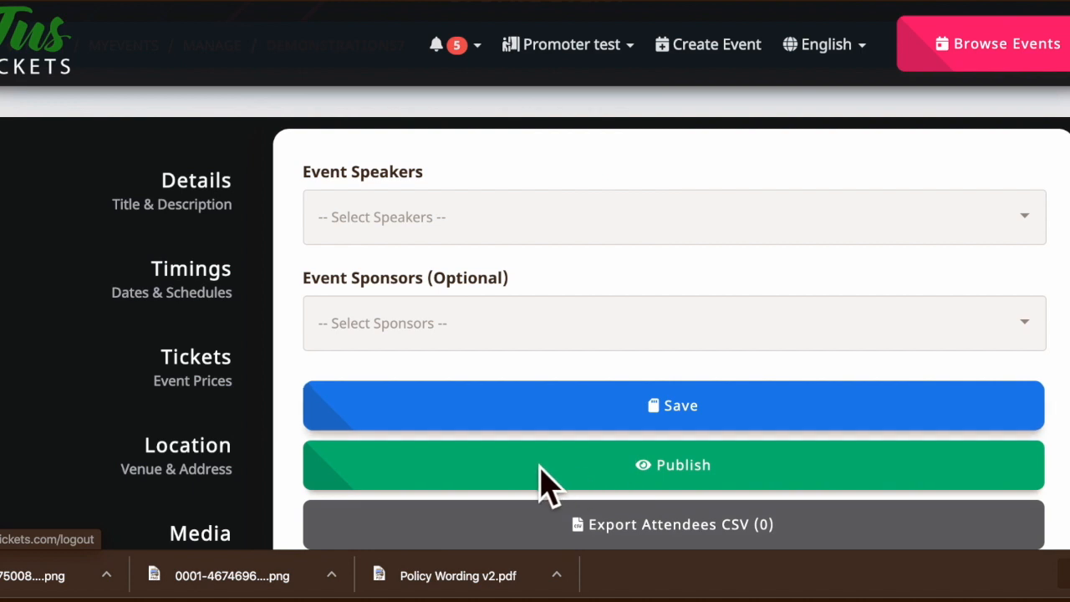
scroll(539, 481, down, 1)
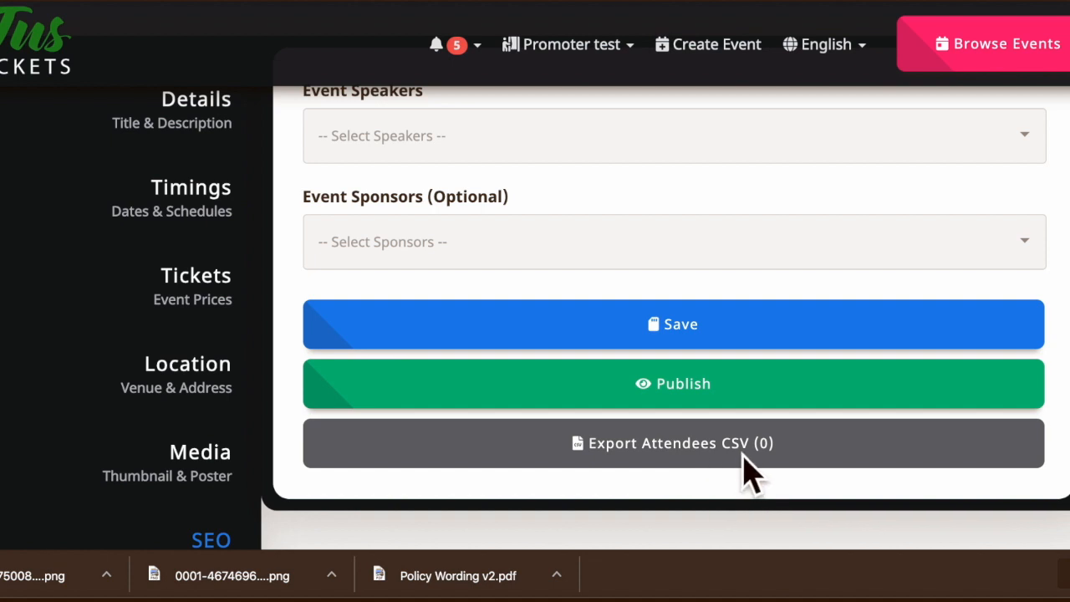
Publish the event and check its category, name, URL and description in the details.
click(697, 401)
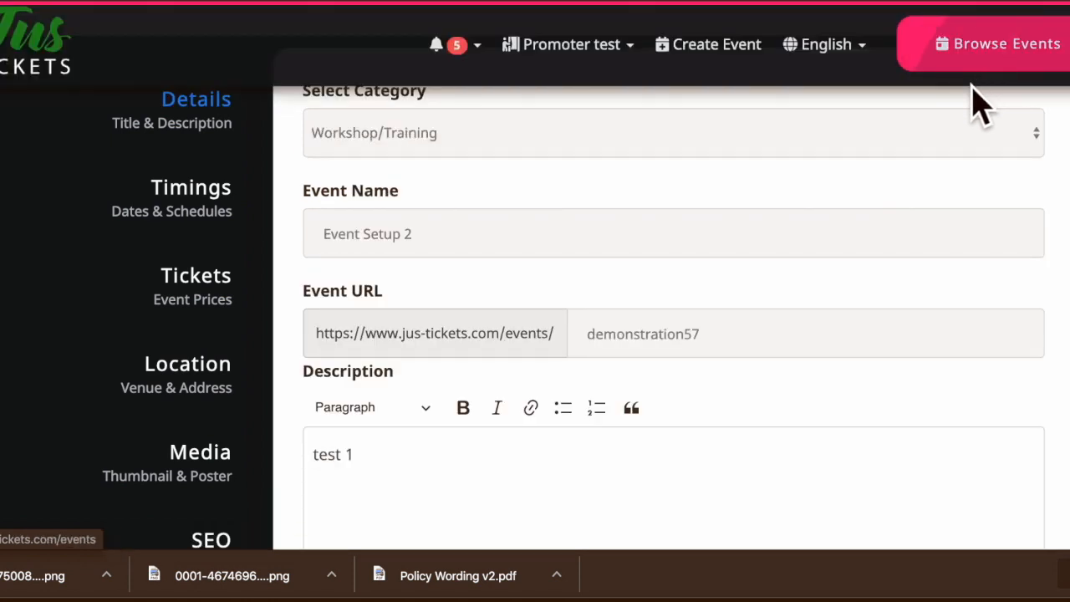
scroll(652, 261, up, 1)
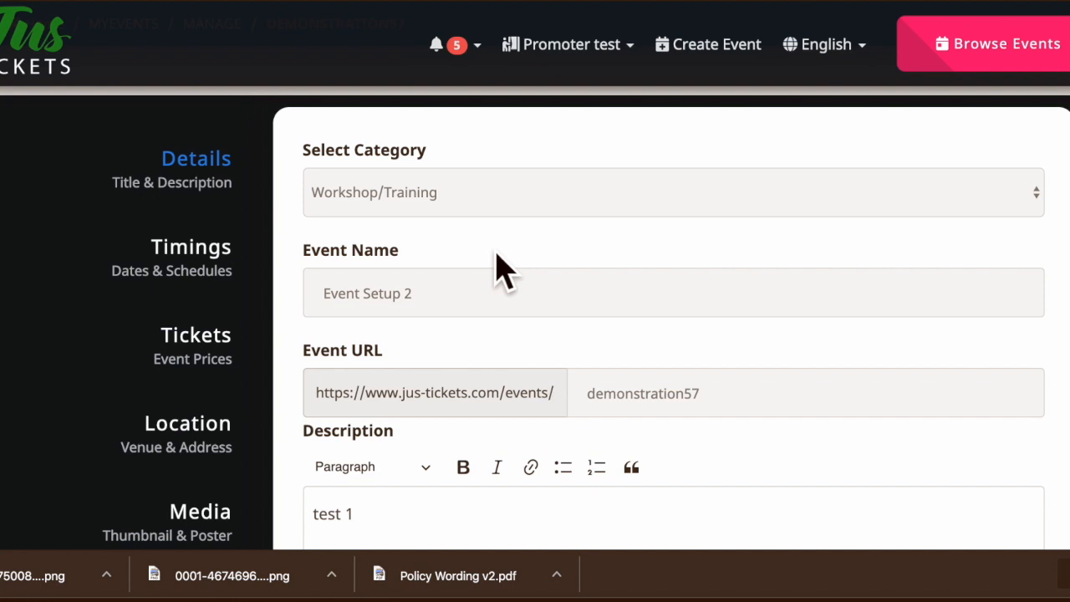
scroll(530, 253, down, 1)
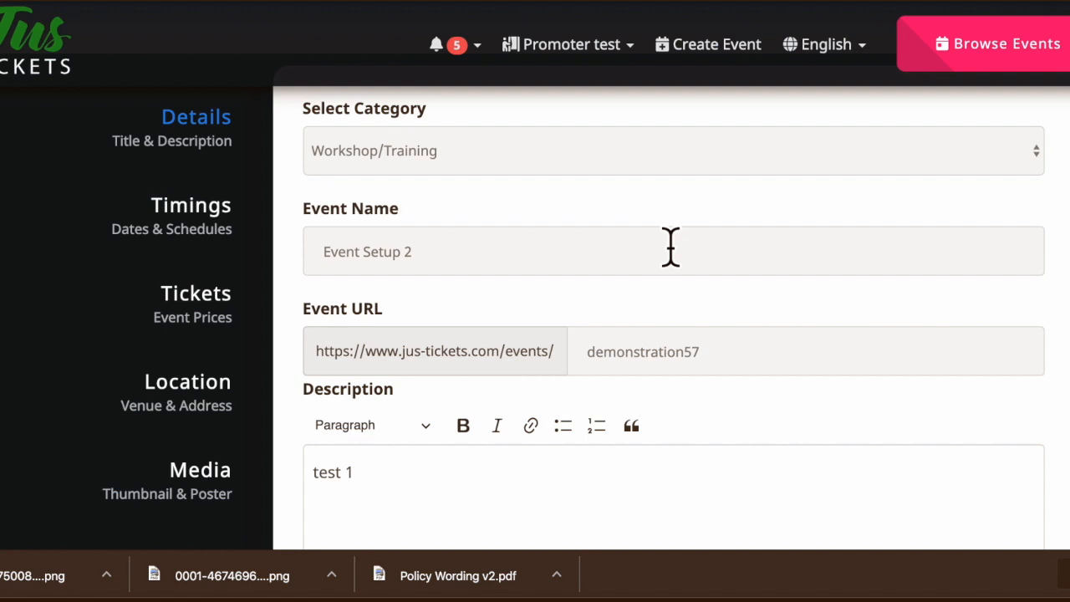
Browse the public events listing and filter it with the event search to find Event Setup 2.
click(978, 55)
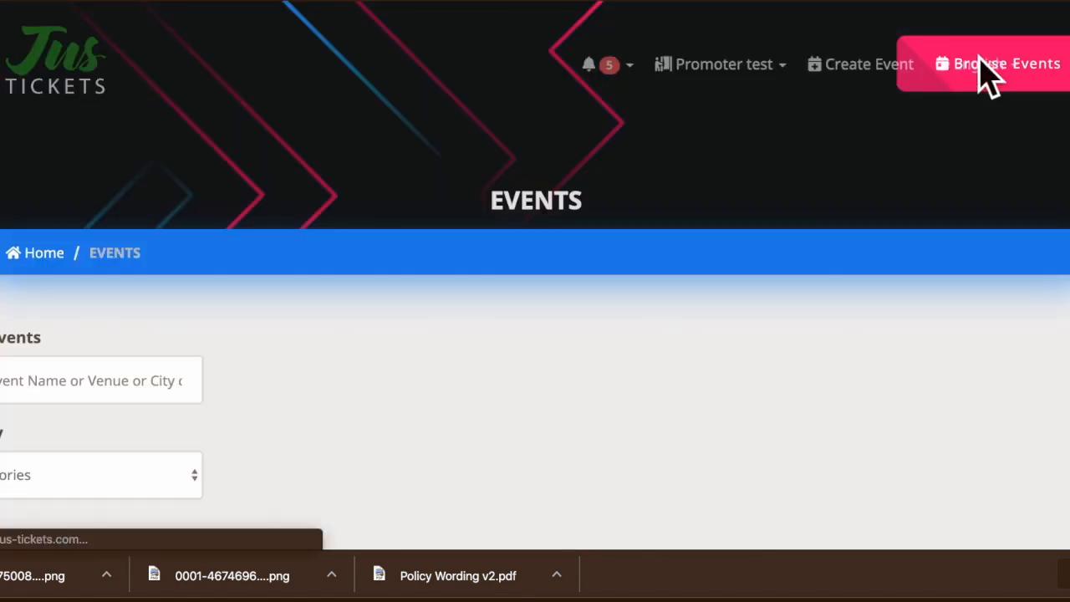
scroll(988, 76, down, 2)
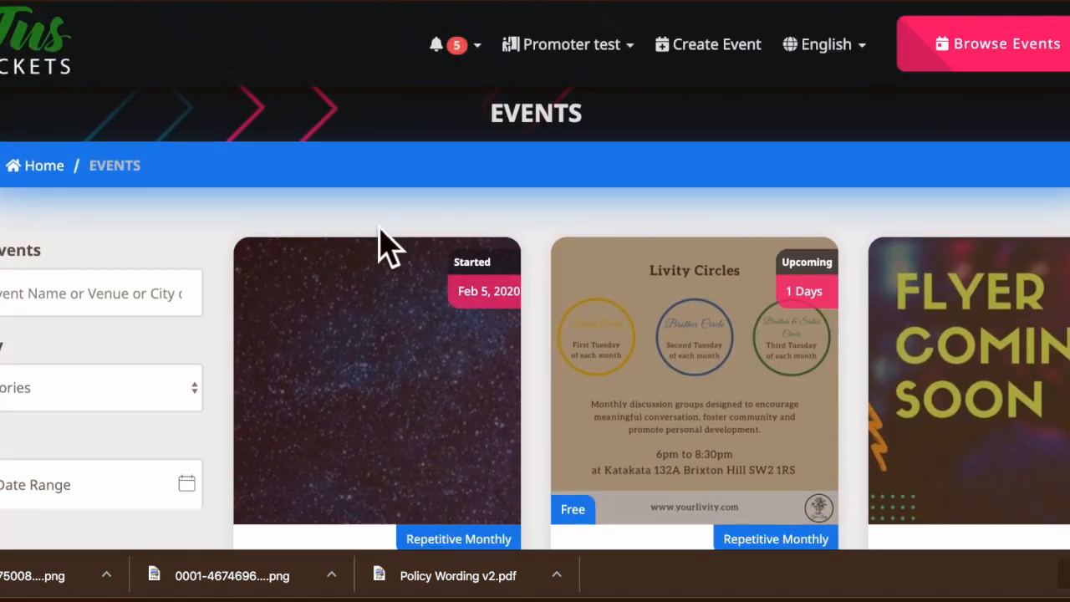
click(78, 316)
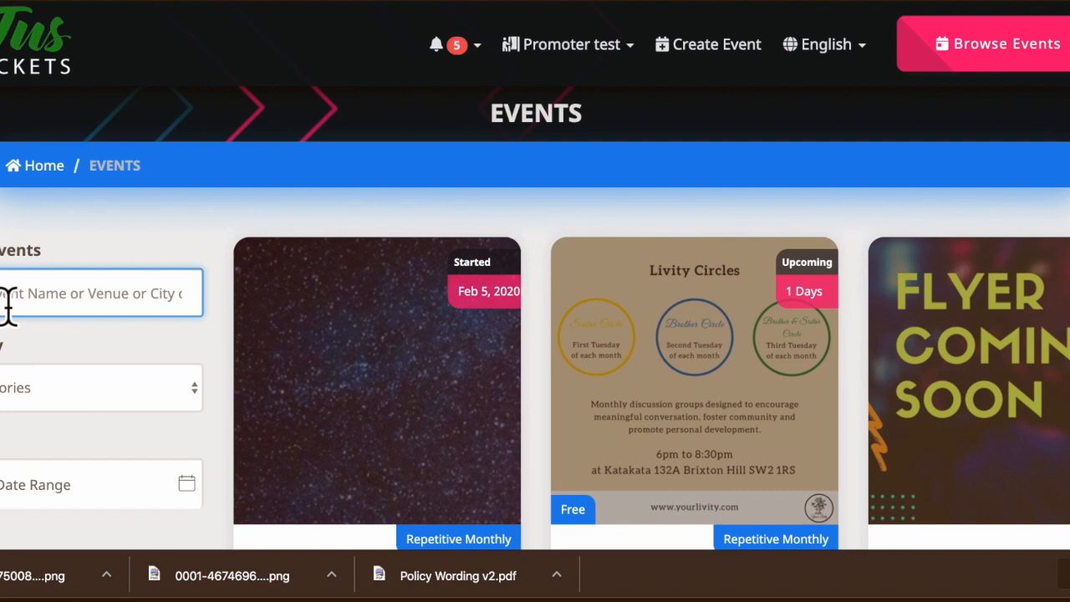
scroll(8, 305, down, 2)
scroll(7, 304, up, 1)
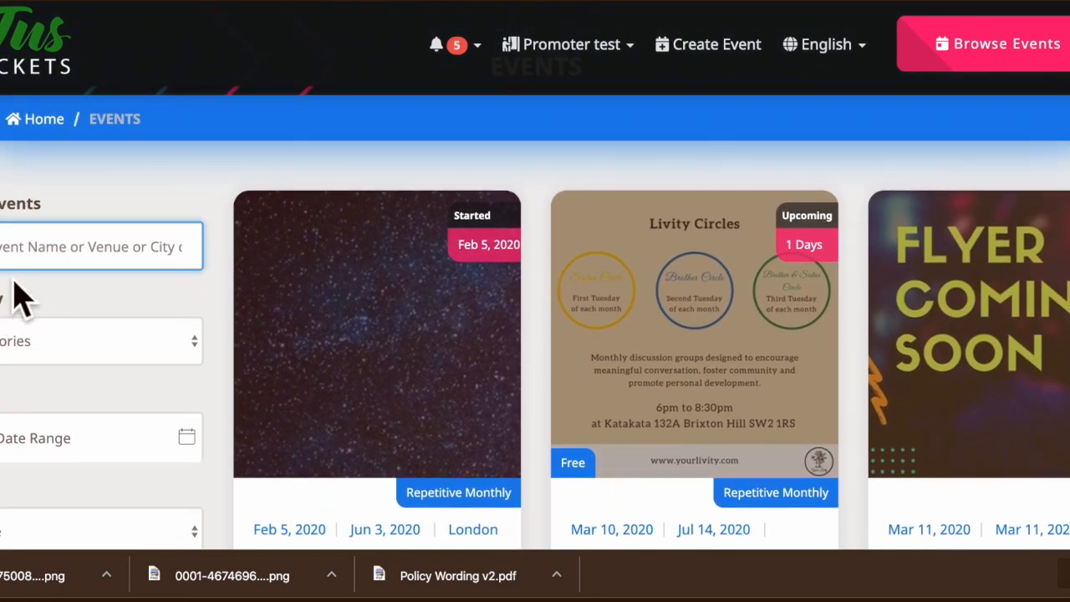
text(l)
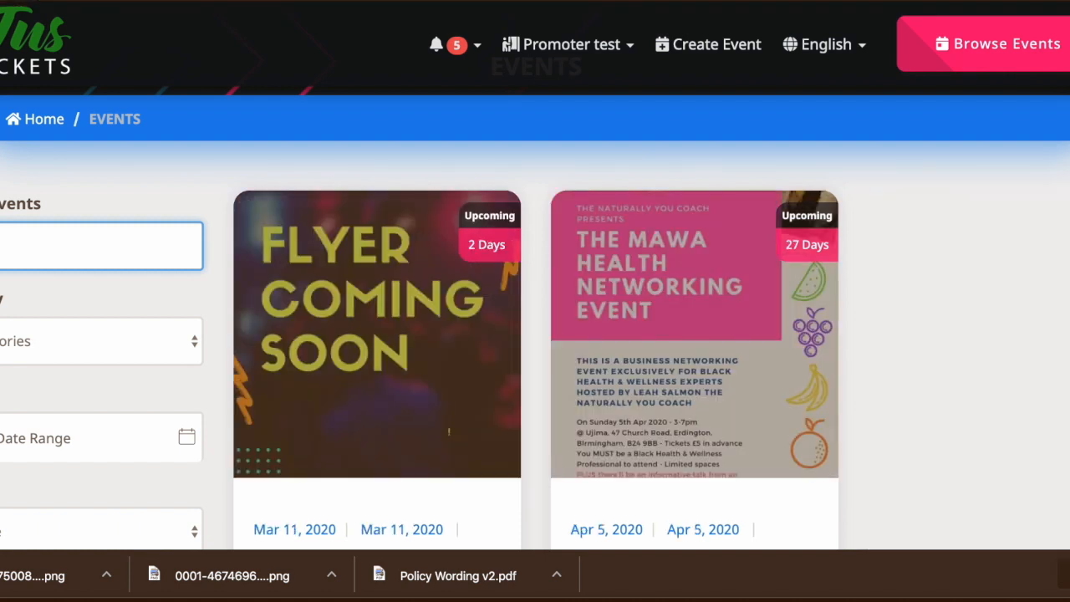
Check the thumbnail, dates, city, venue and ticket prices on the Event Setup 2 listing card.
scroll(410, 339, down, 1)
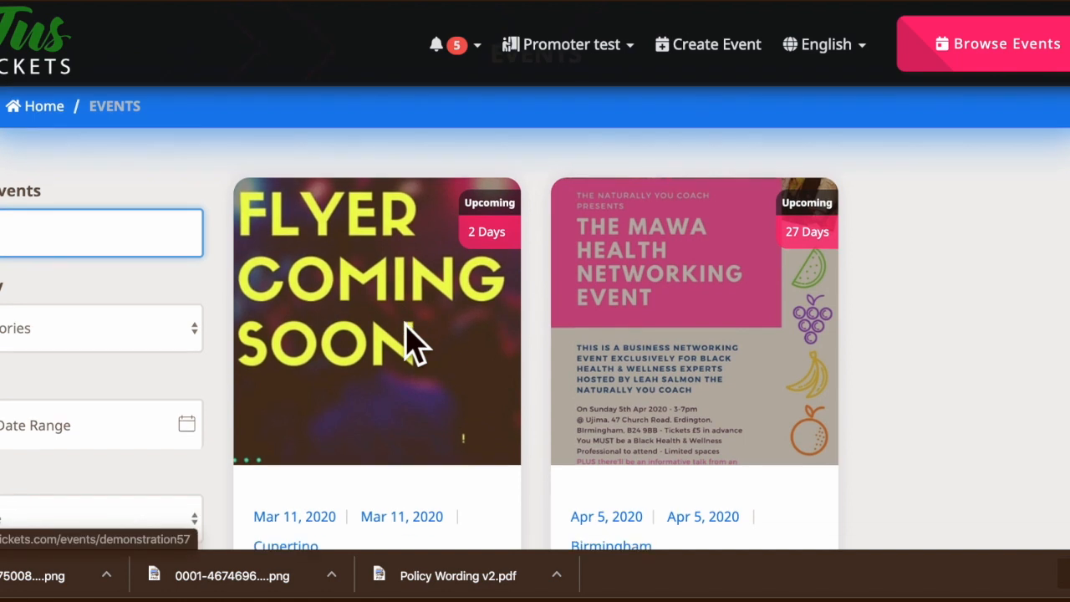
scroll(644, 393, down, 2)
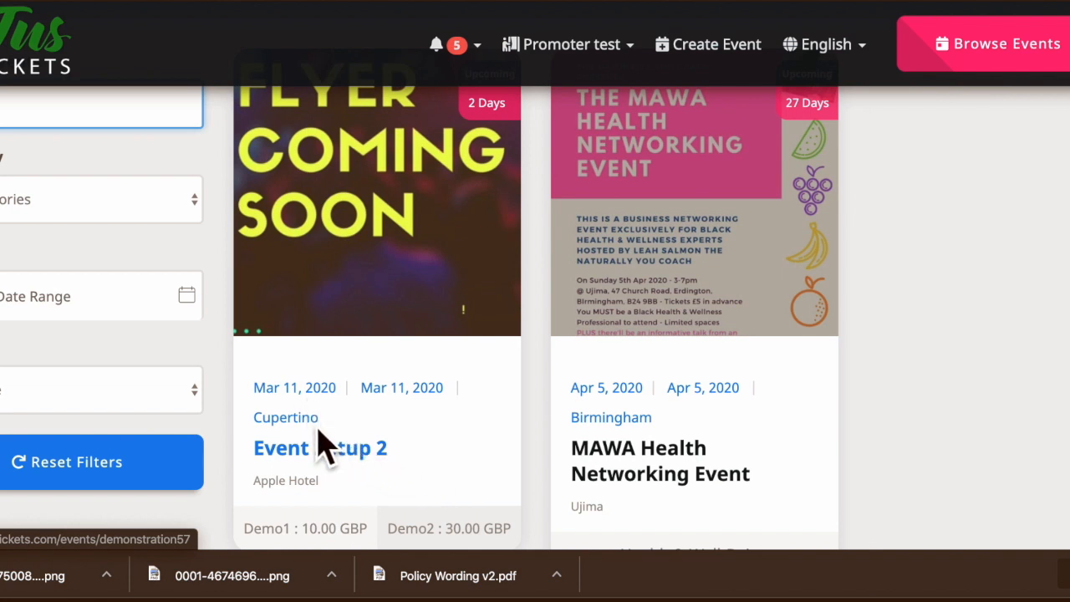
scroll(325, 448, down, 1)
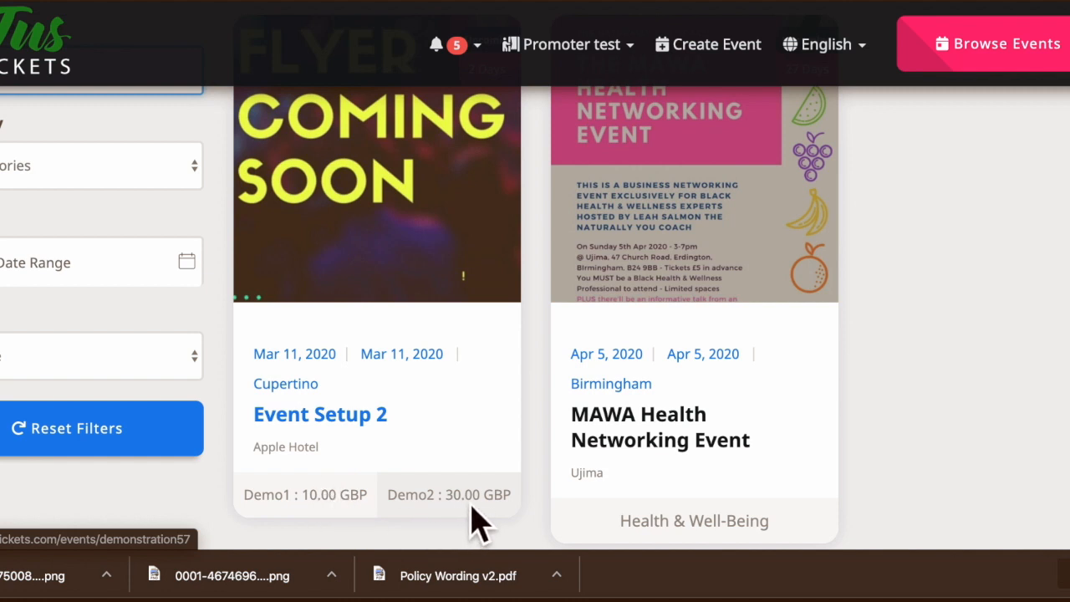
scroll(472, 523, up, 1)
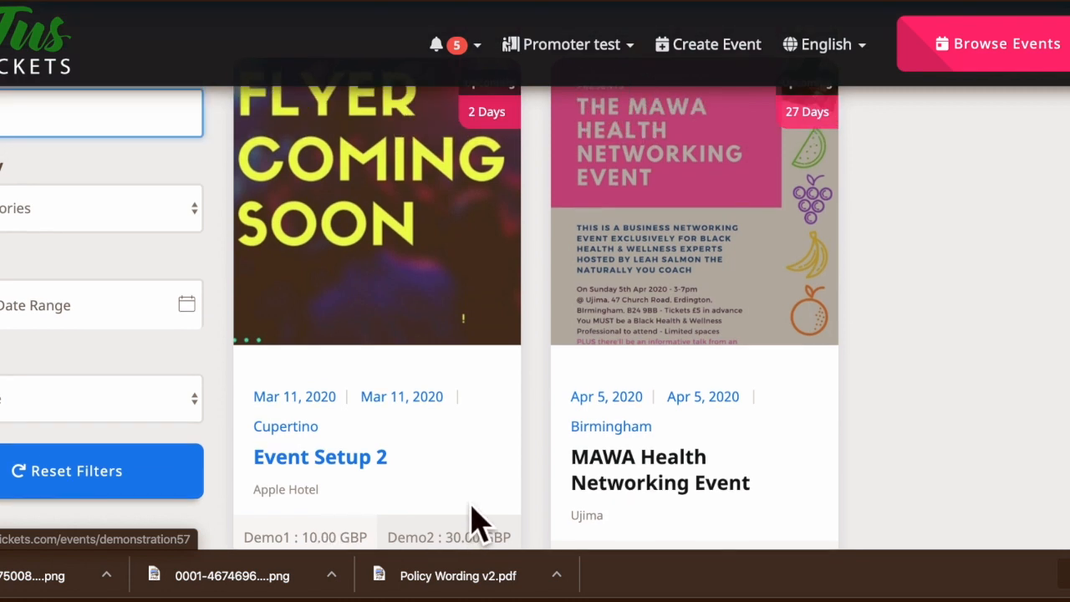
Open the public Event Setup 2 page and examine its banner, category, description, date, venue, timings and ticket section.
click(346, 467)
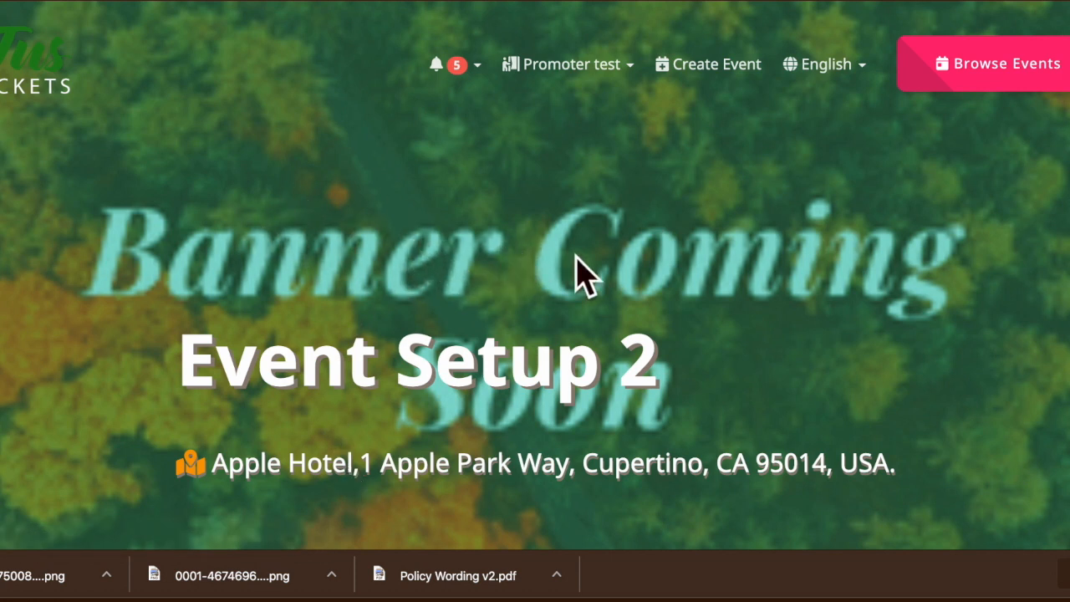
scroll(577, 256, down, 1)
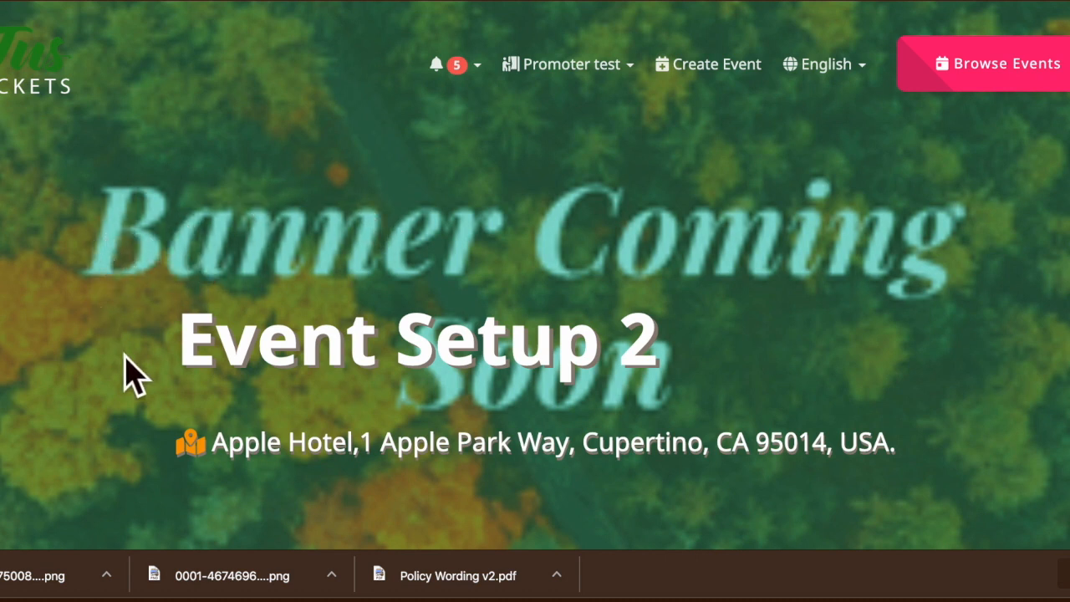
scroll(99, 437, down, 2)
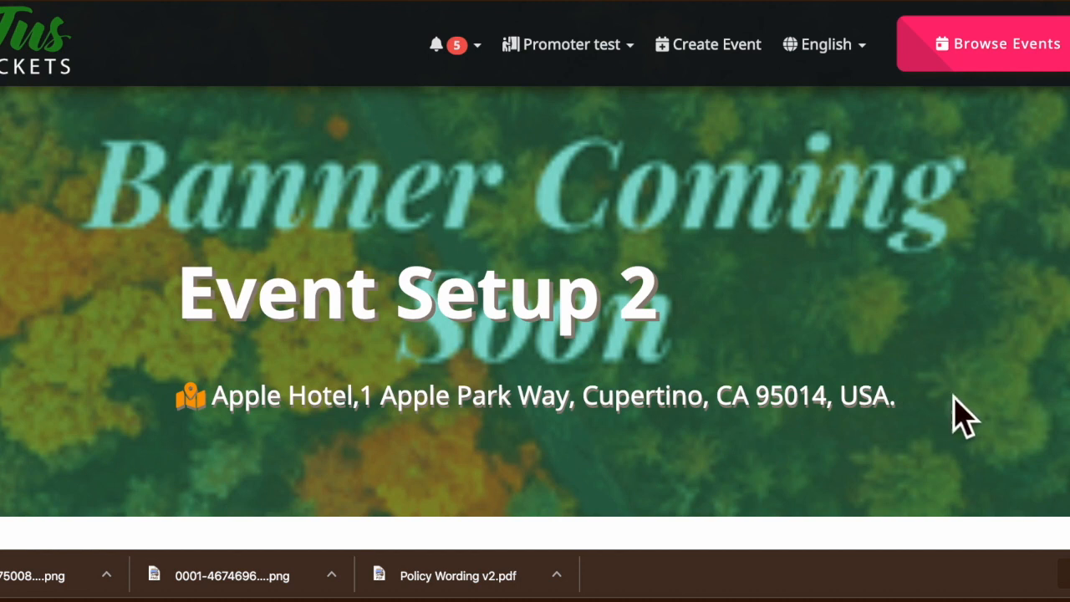
scroll(457, 410, down, 5)
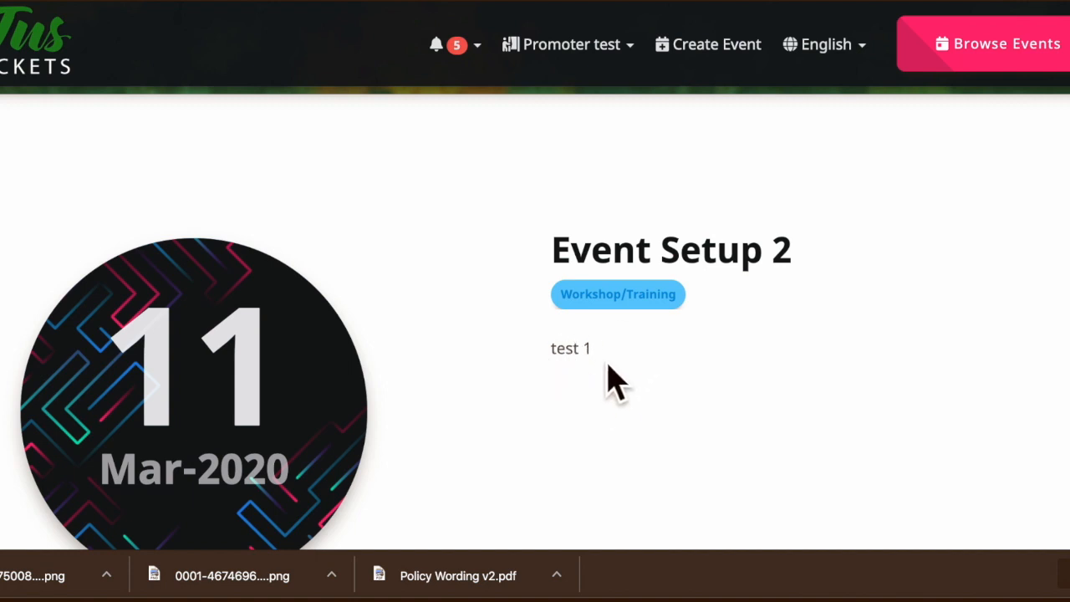
scroll(591, 384, down, 2)
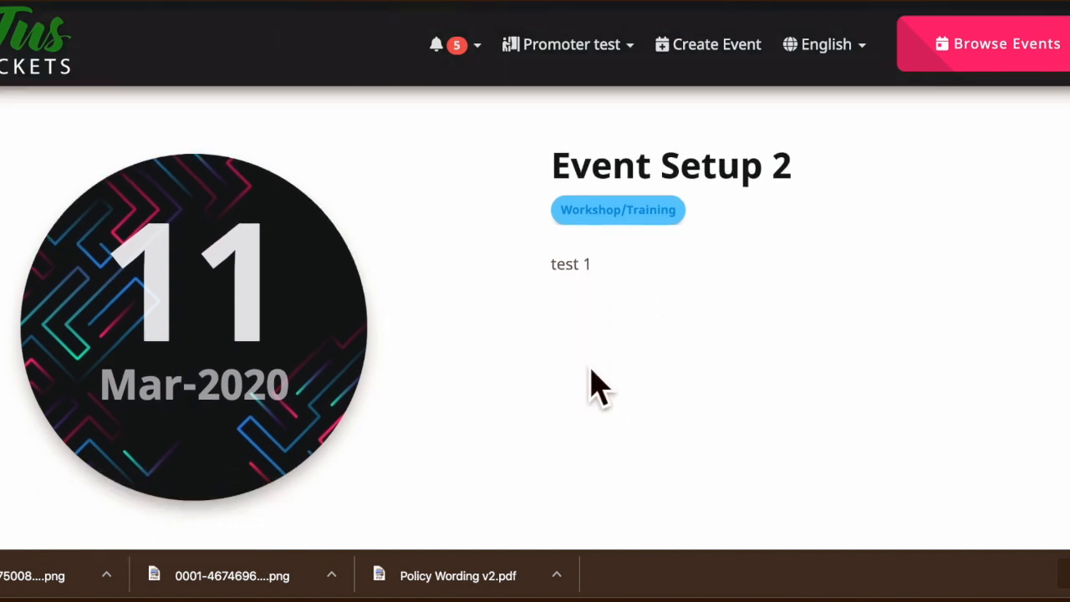
scroll(218, 311, down, 5)
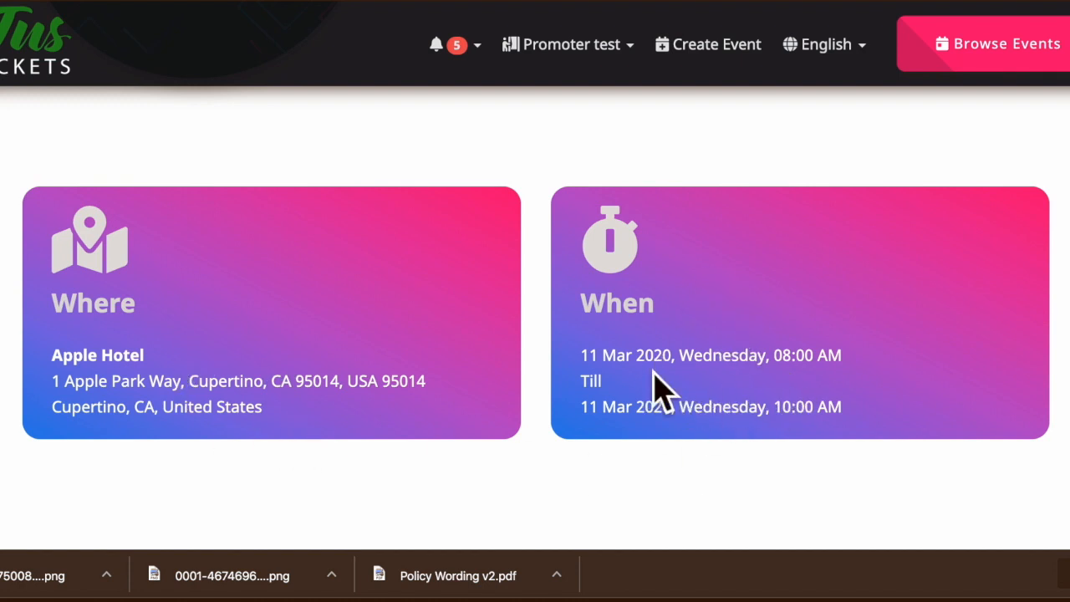
scroll(687, 390, down, 5)
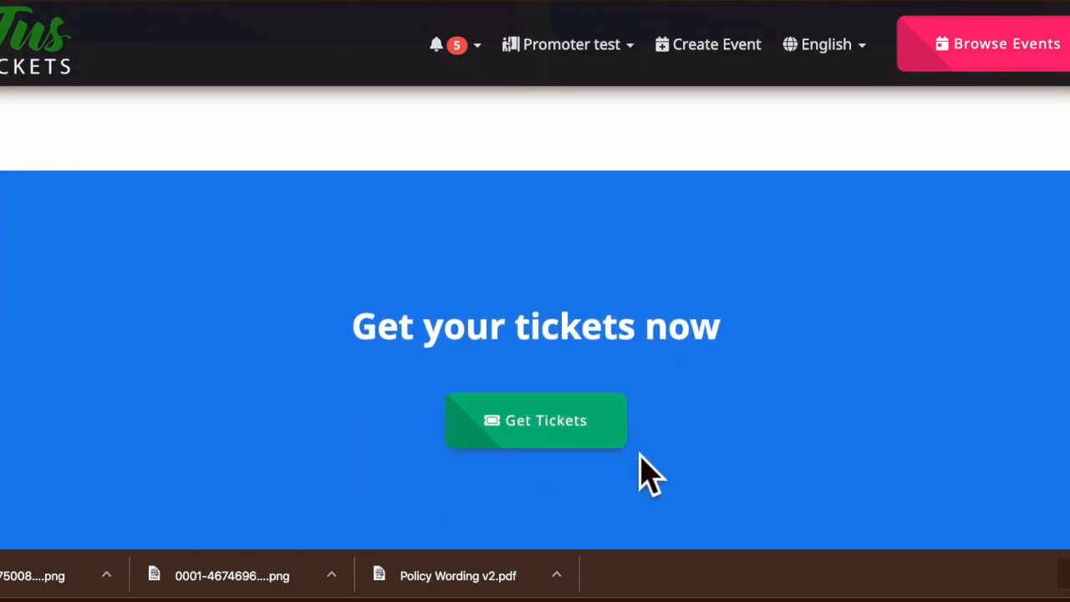
Examine the Event Info and Event Speakers sections of the Event Setup 2 page.
scroll(648, 477, down, 5)
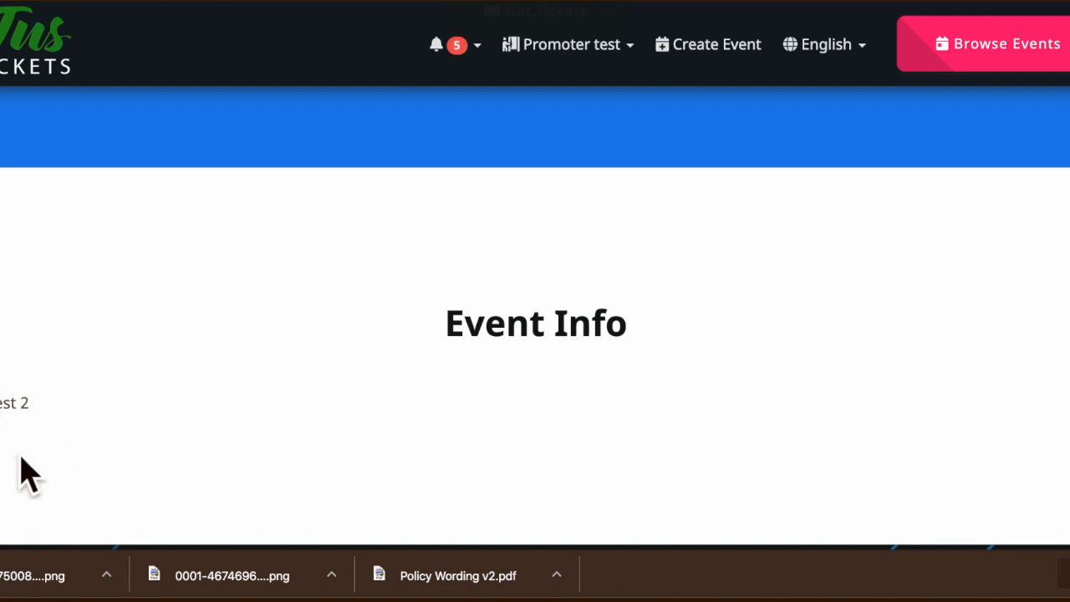
scroll(23, 460, down, 5)
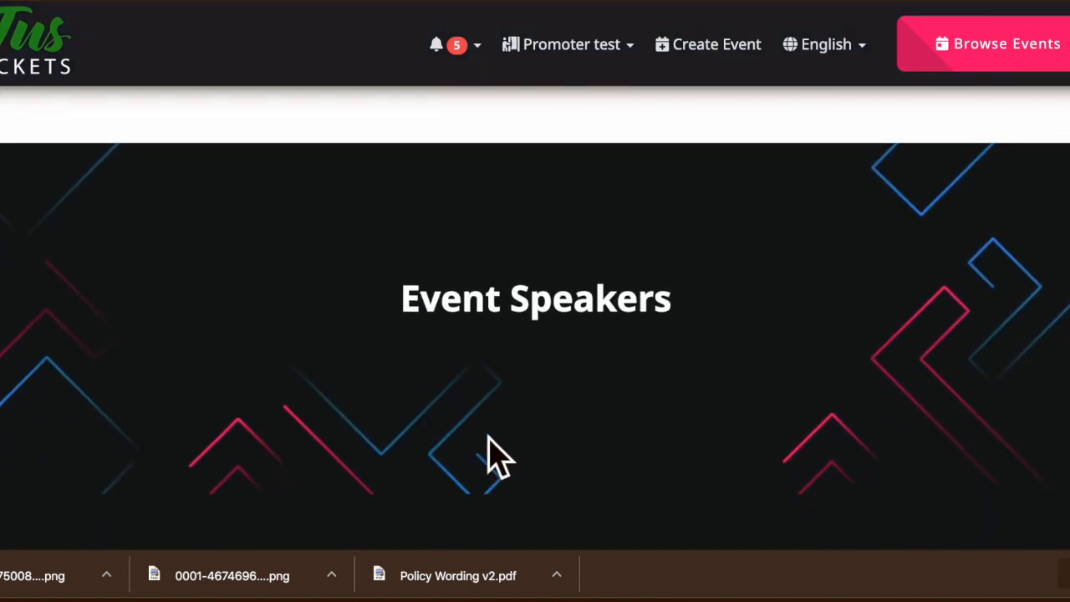
scroll(493, 456, down, 2)
scroll(355, 411, down, 1)
scroll(355, 410, up, 1)
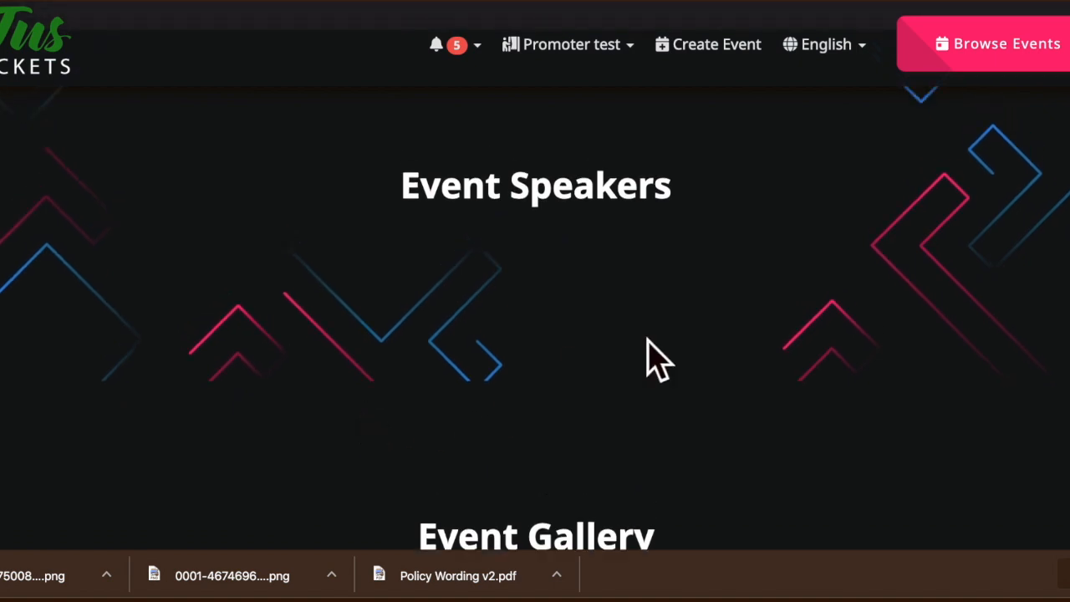
Examine the event gallery images, the venue location map and the footer of the Event Setup 2 page.
scroll(606, 333, down, 5)
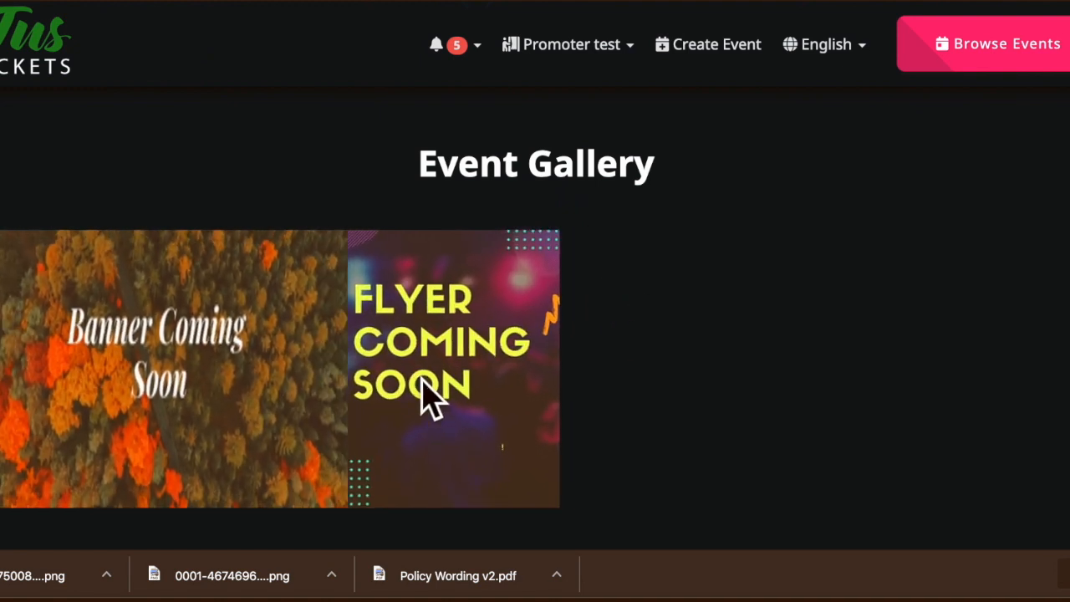
scroll(724, 354, down, 3)
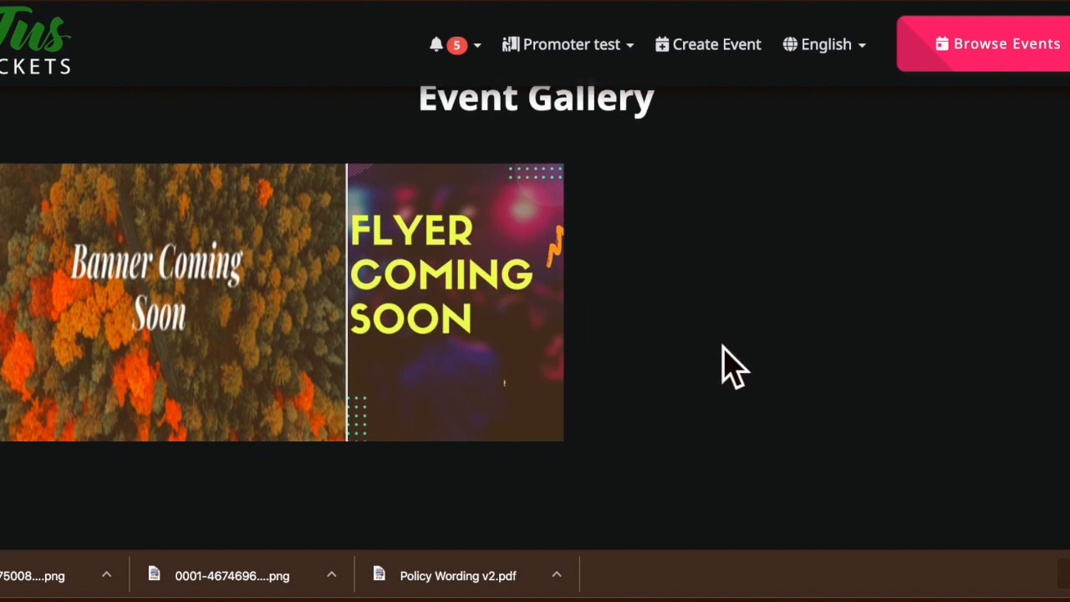
scroll(724, 354, up, 2)
scroll(724, 343, down, 2)
scroll(724, 354, up, 1)
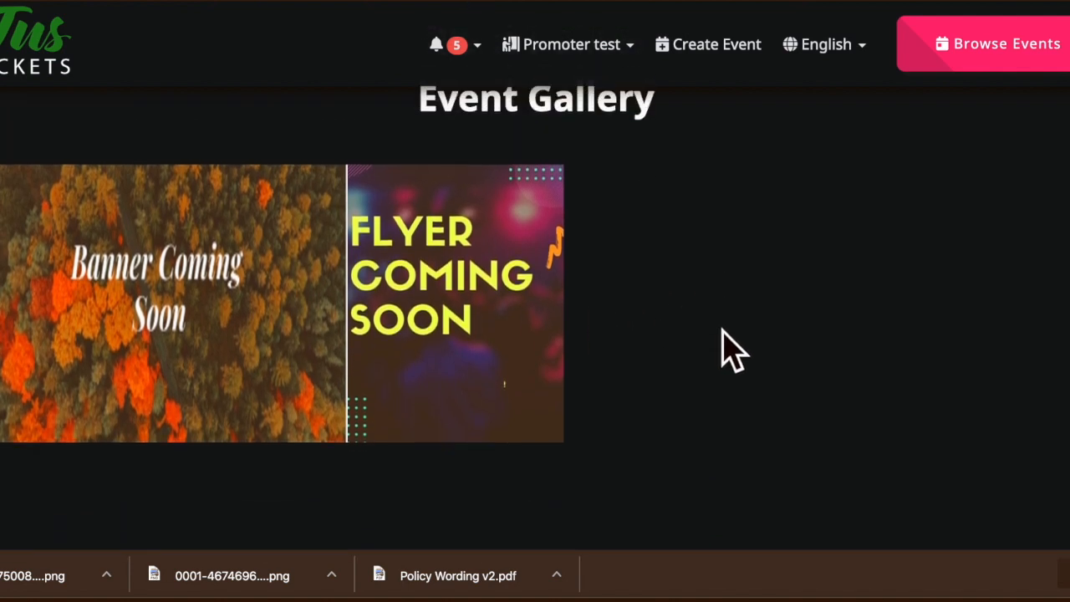
scroll(723, 331, down, 4)
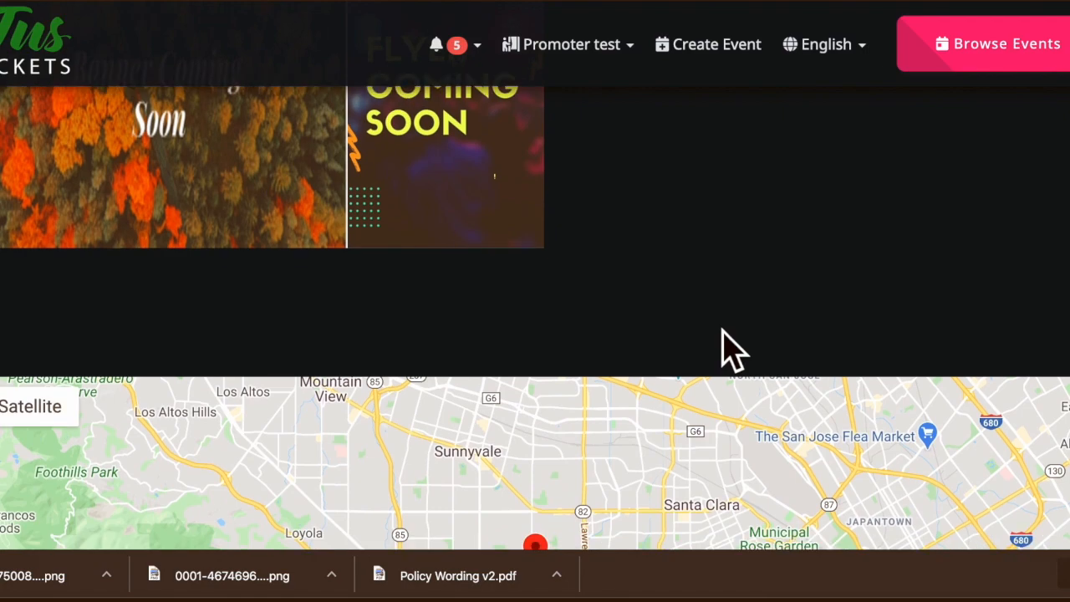
scroll(723, 343, down, 4)
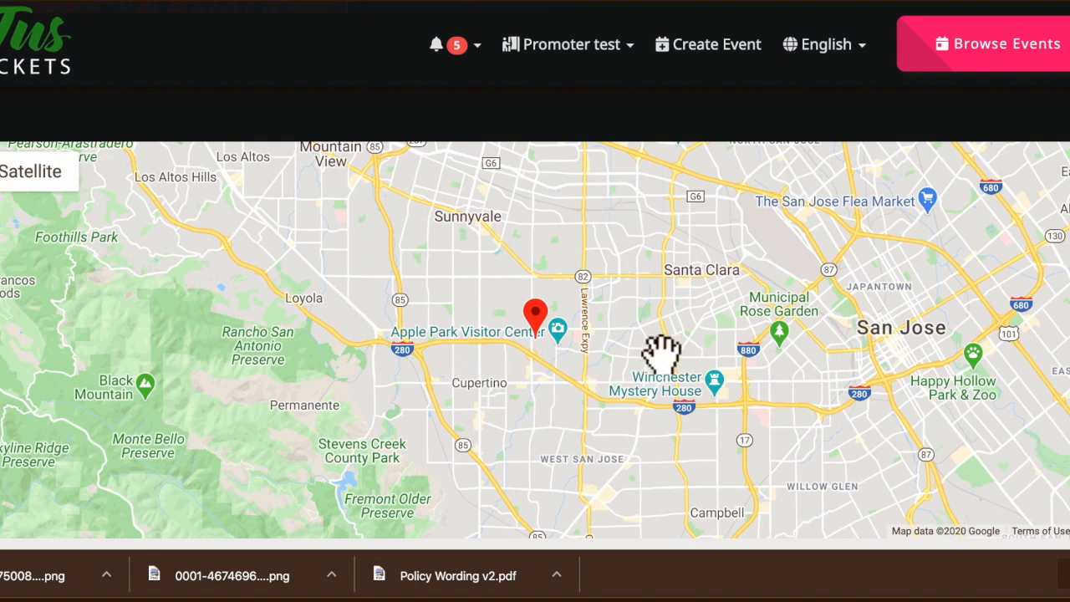
scroll(651, 400, down, 5)
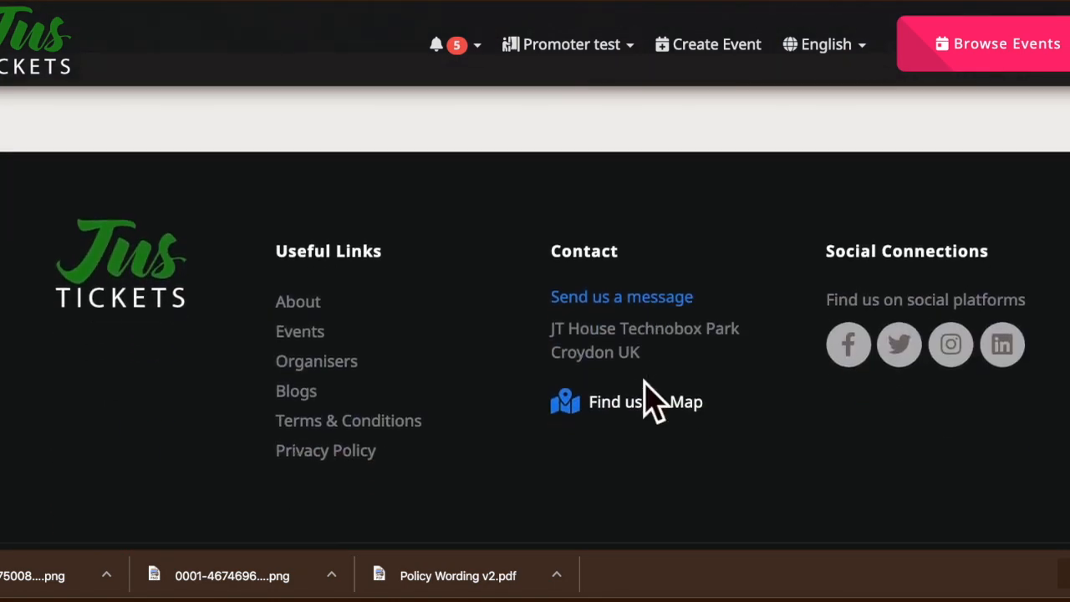
Open the promoter's managed events and review the listed dates, times and the edit and disable options.
scroll(650, 399, up, 10)
scroll(650, 400, up, 10)
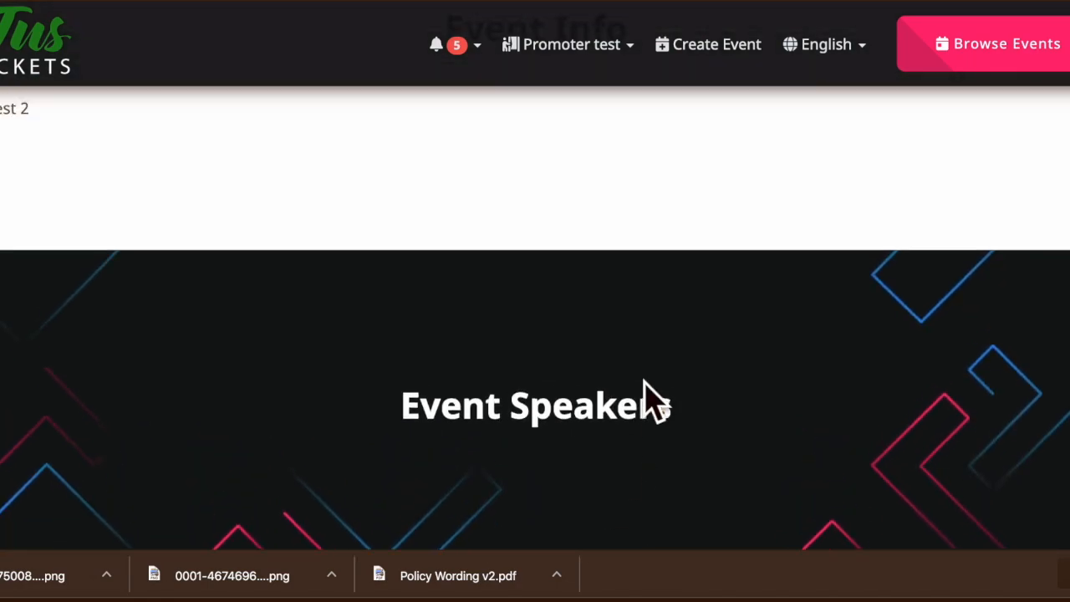
scroll(644, 390, up, 10)
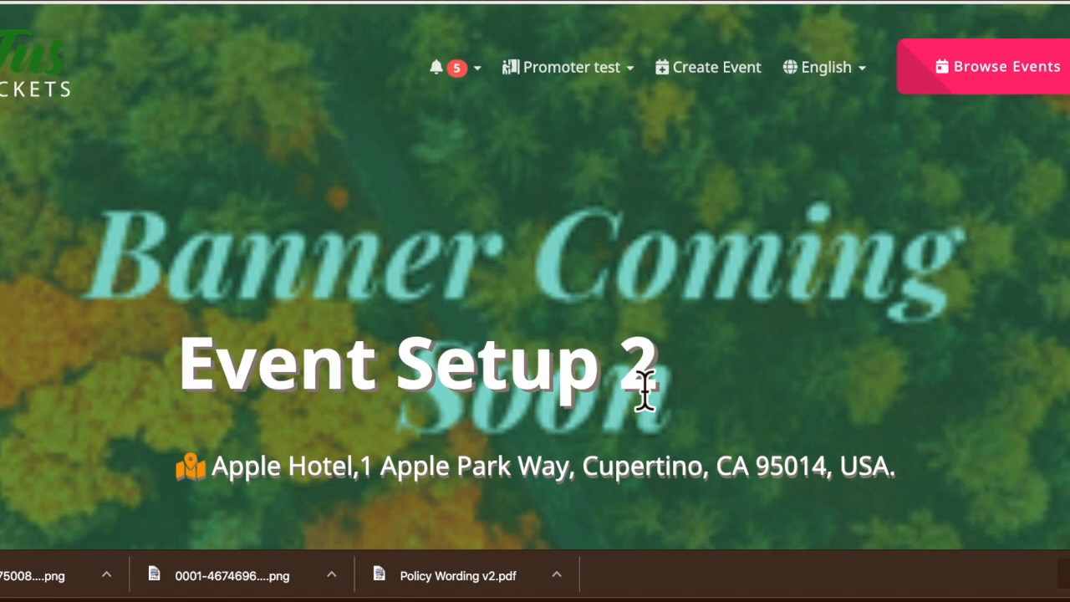
mouse_move(602, 124)
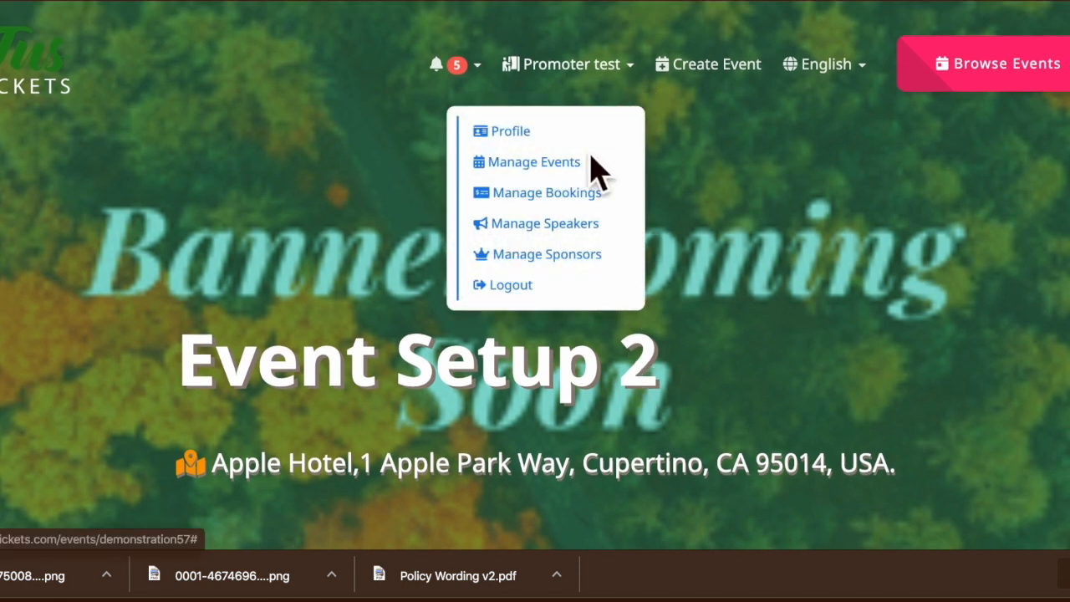
click(564, 172)
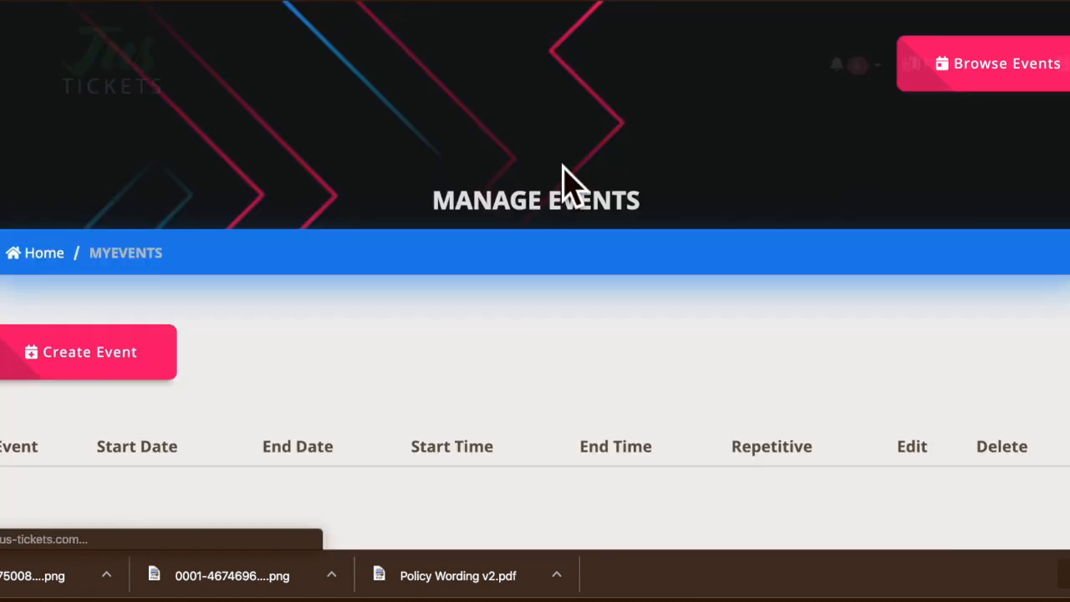
scroll(562, 167, down, 1)
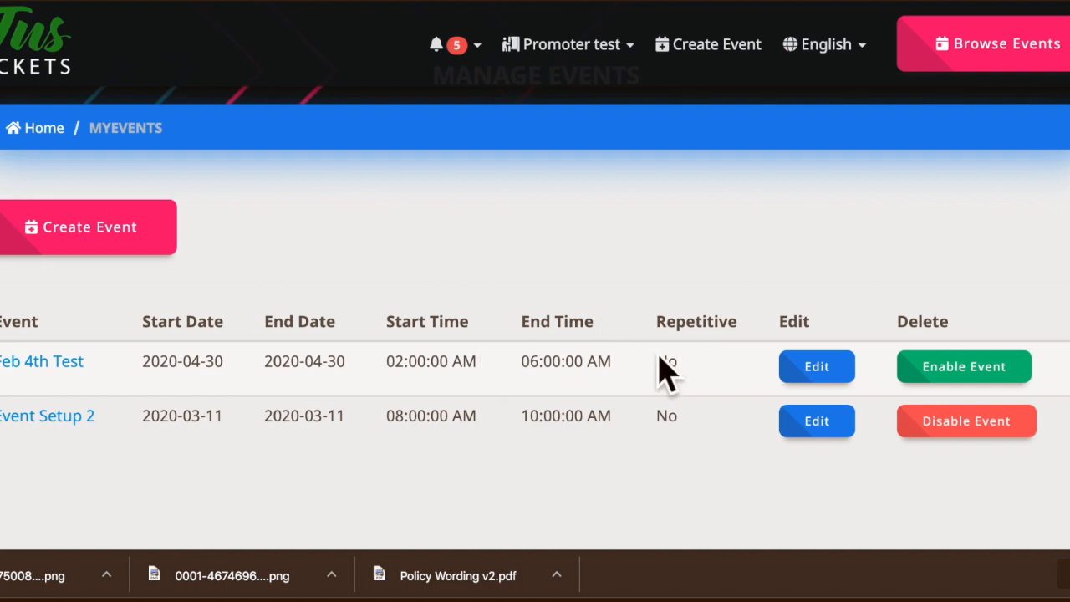
scroll(732, 394, up, 1)
scroll(739, 400, down, 1)
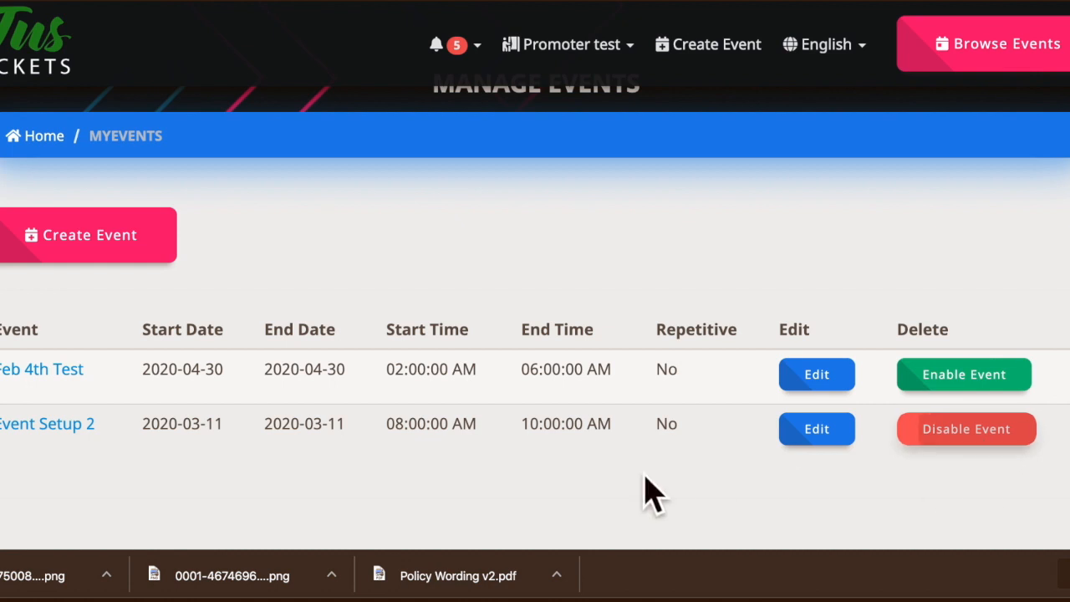
Open Event Setup 2 for editing and review its category, name, URL, description and additional info.
click(816, 429)
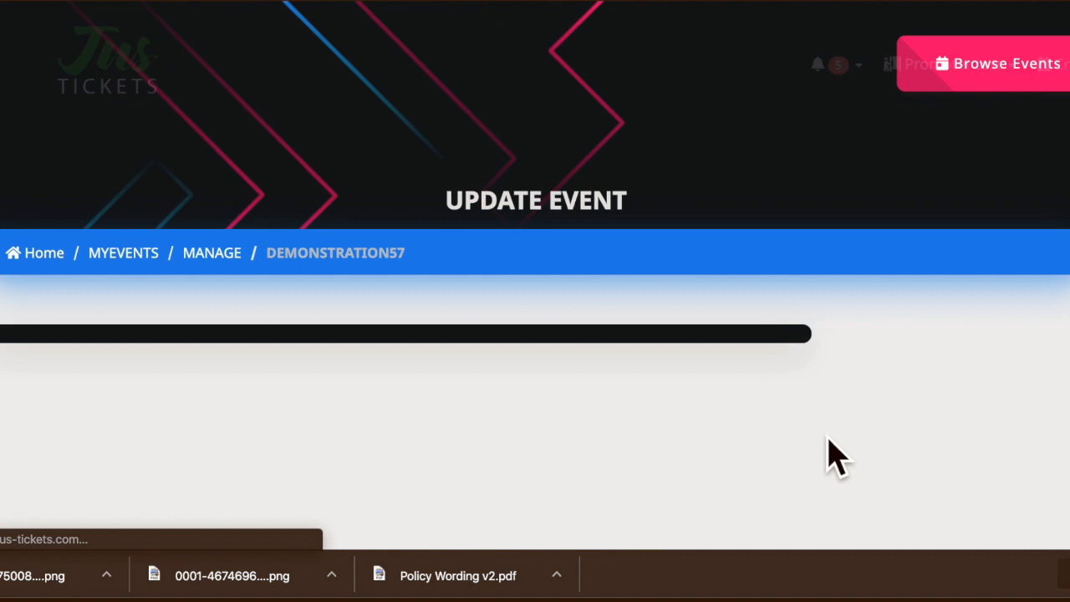
scroll(836, 456, down, 3)
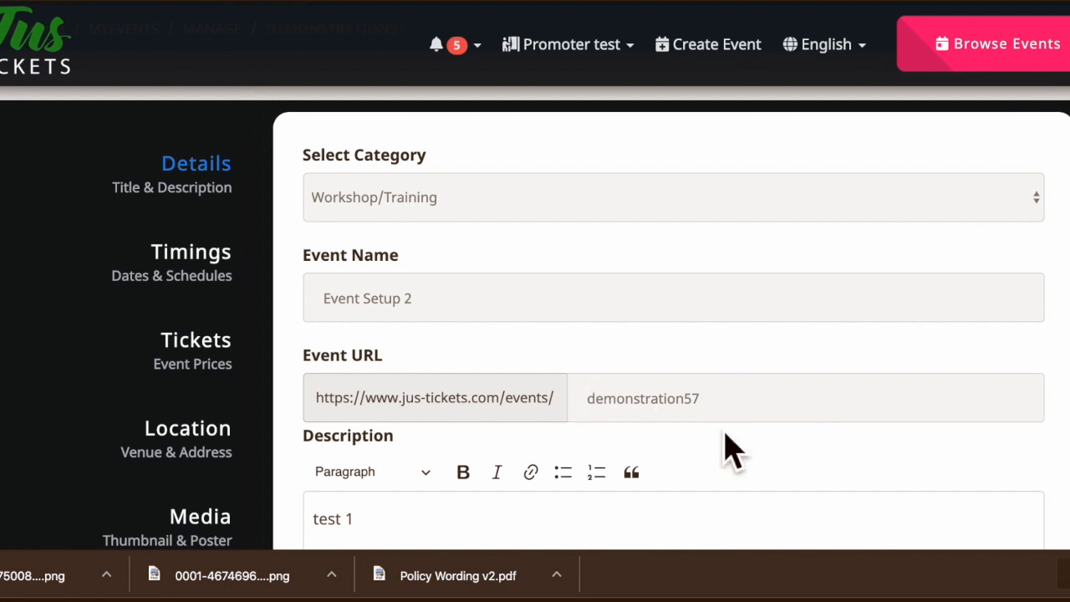
scroll(727, 451, down, 8)
scroll(727, 451, up, 8)
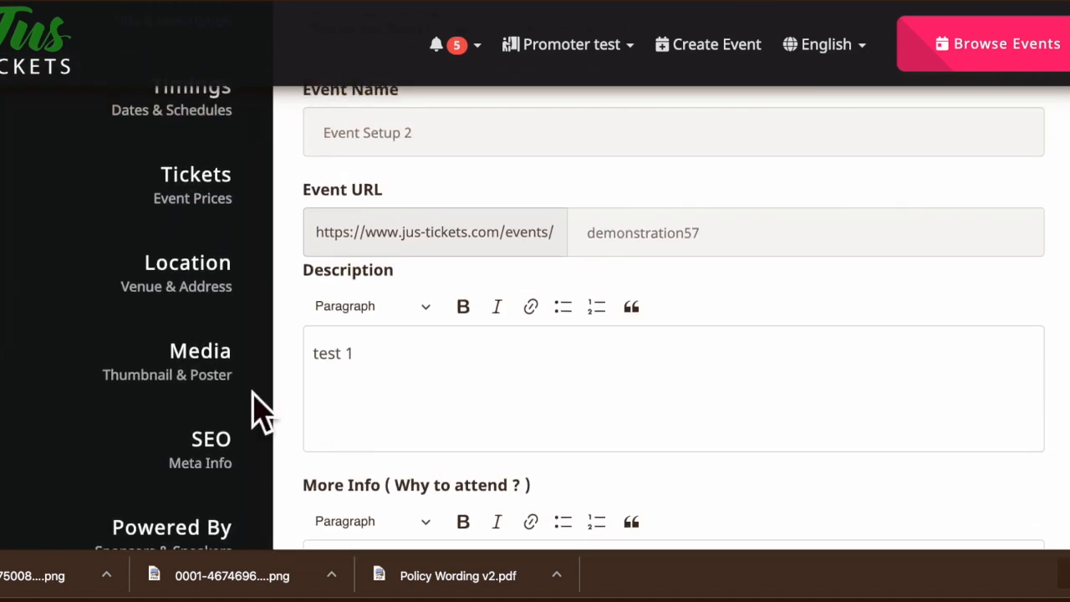
Check the event's thumbnail and poster images, and review its ticket titles, prices and quantities.
click(215, 385)
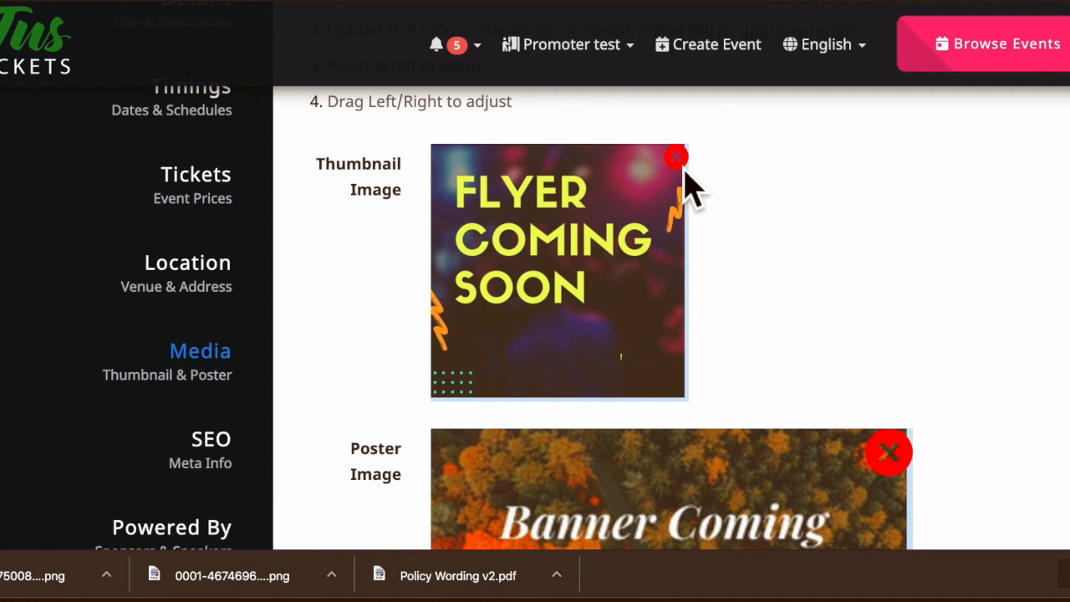
scroll(669, 280, up, 3)
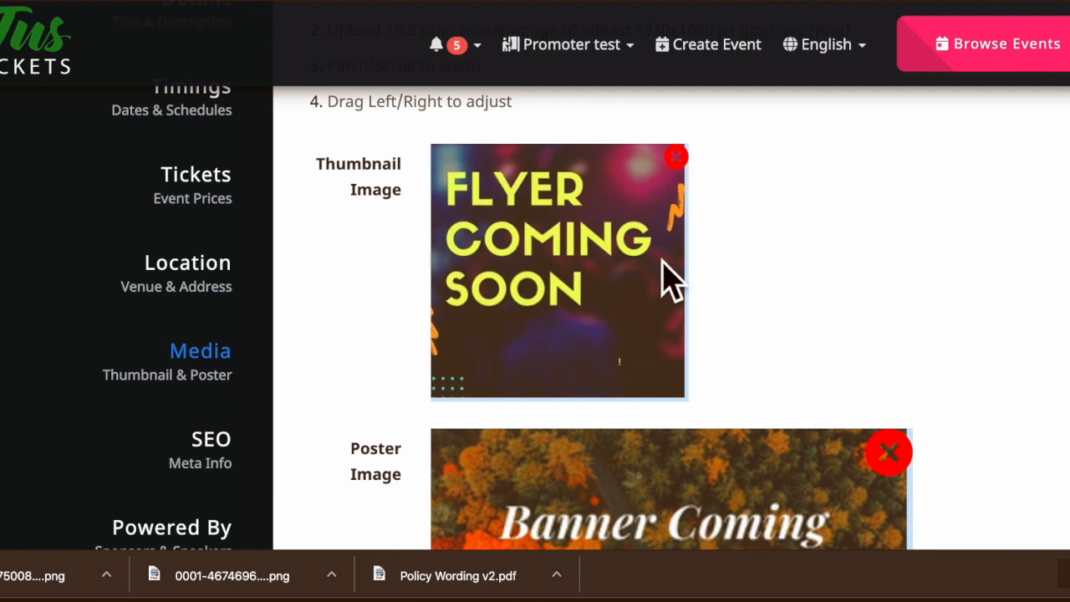
click(201, 209)
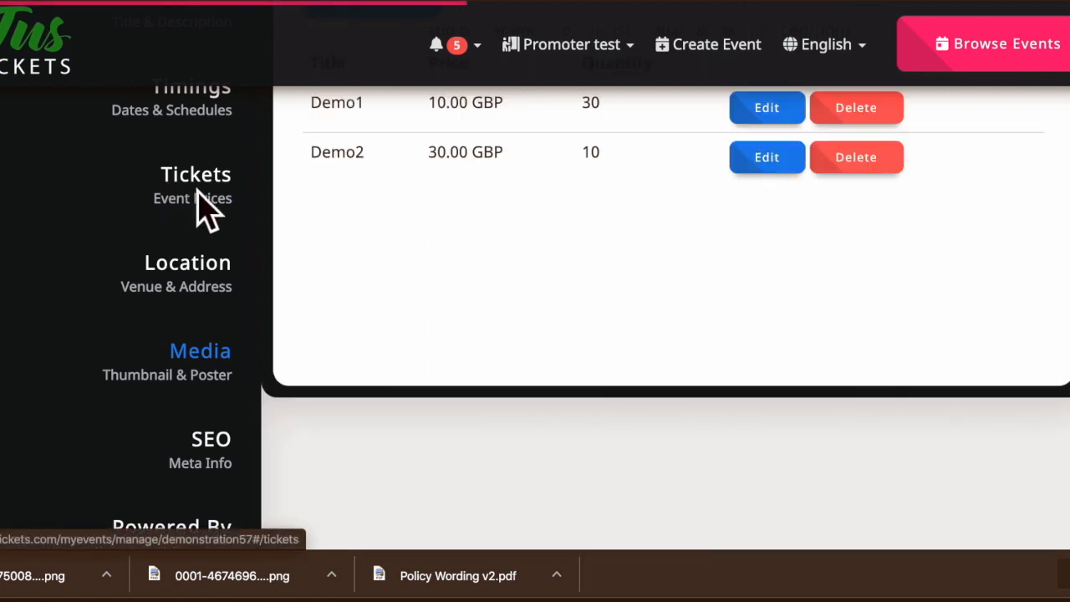
scroll(468, 262, up, 3)
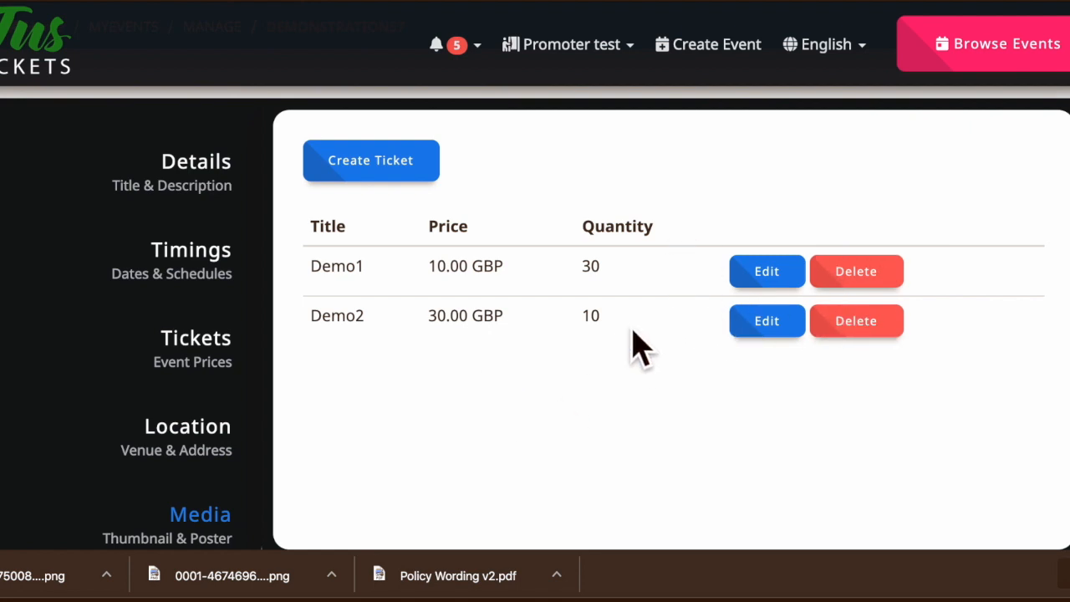
scroll(562, 343, down, 2)
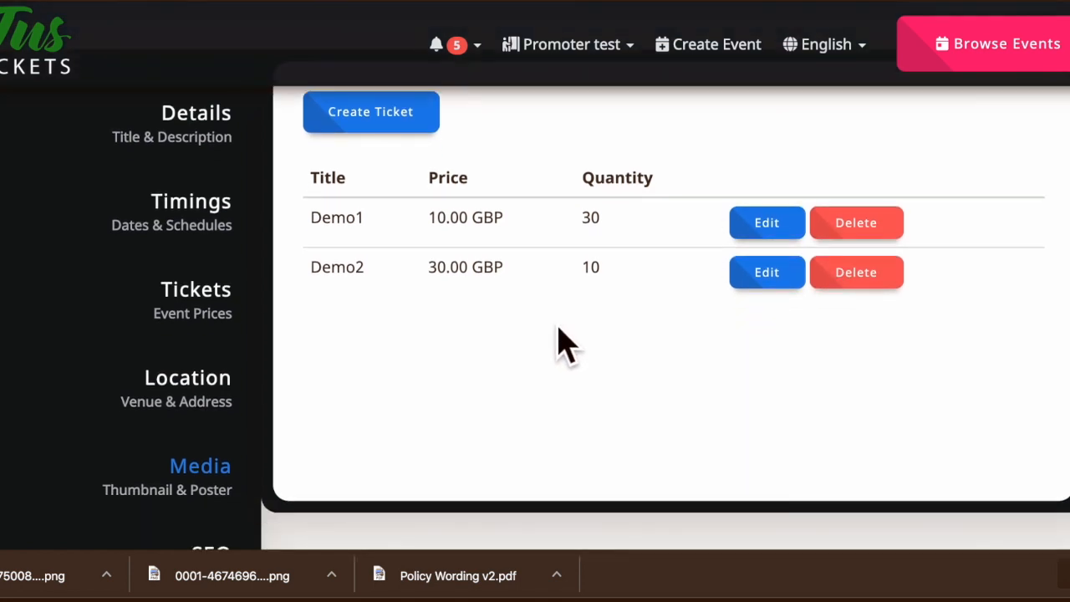
scroll(560, 342, up, 3)
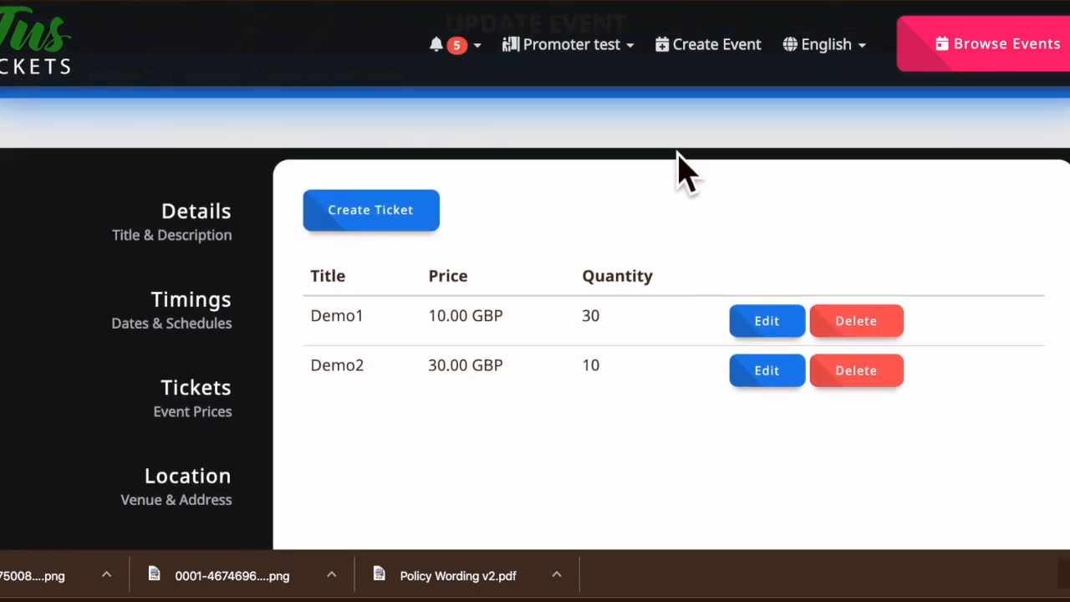
Open the organiser bookings and review the booked tickets, amounts paid, timings, statuses and available actions.
click(632, 50)
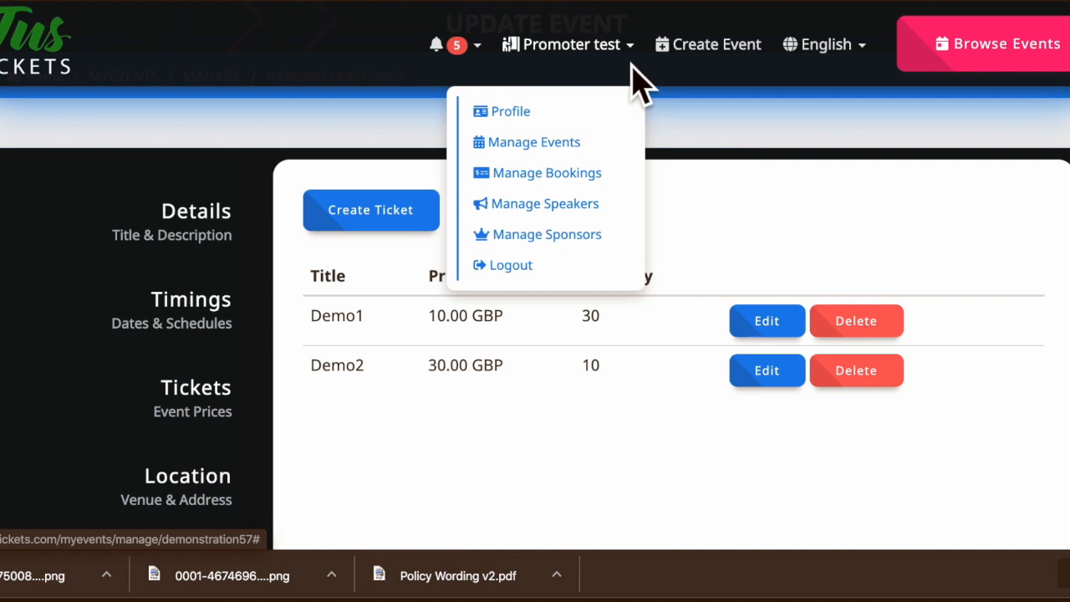
click(553, 174)
scroll(554, 384, down, 2)
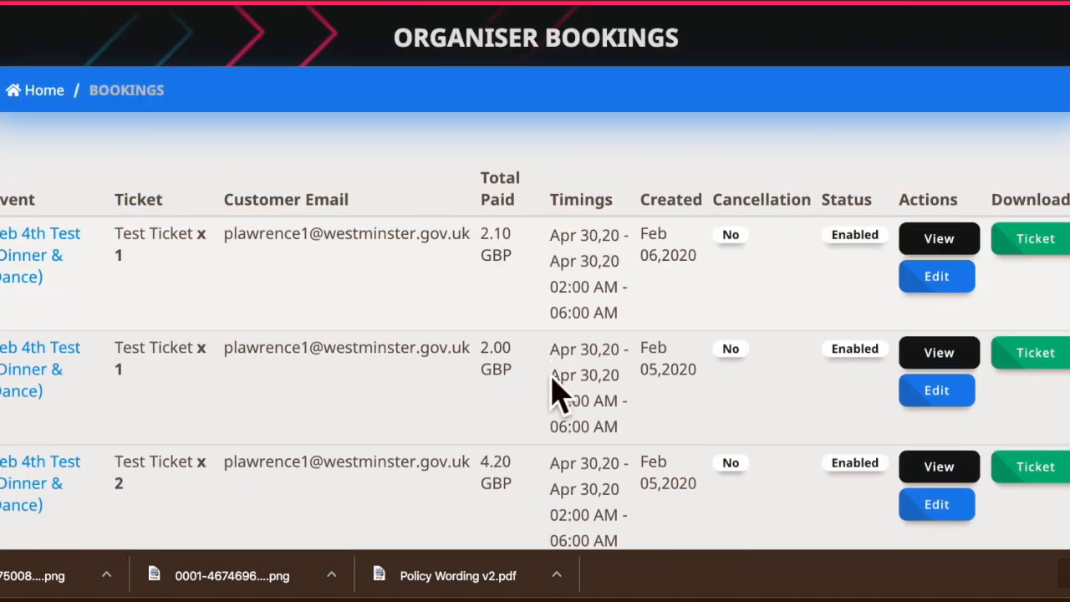
scroll(558, 393, down, 10)
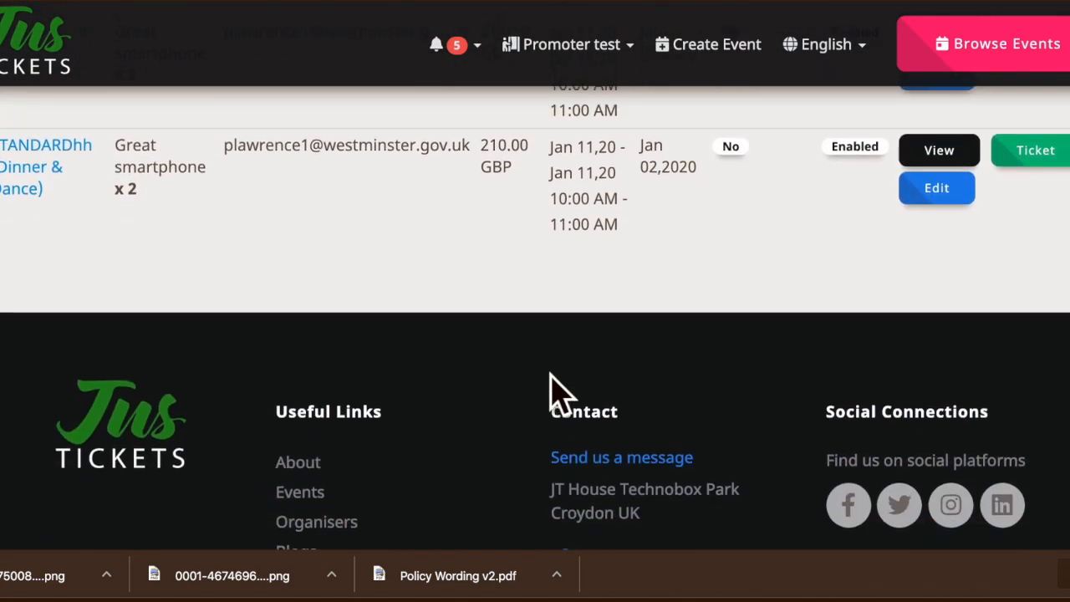
scroll(551, 393, up, 10)
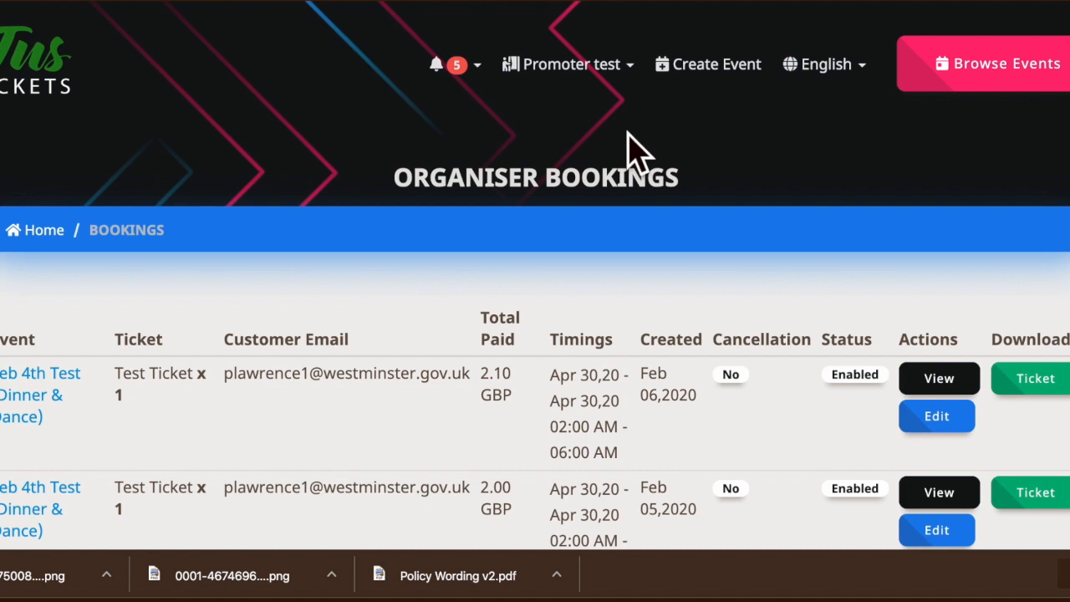
Open the Feb 4th Test event for editing from the managed events and review its URL, description and additional info.
click(627, 65)
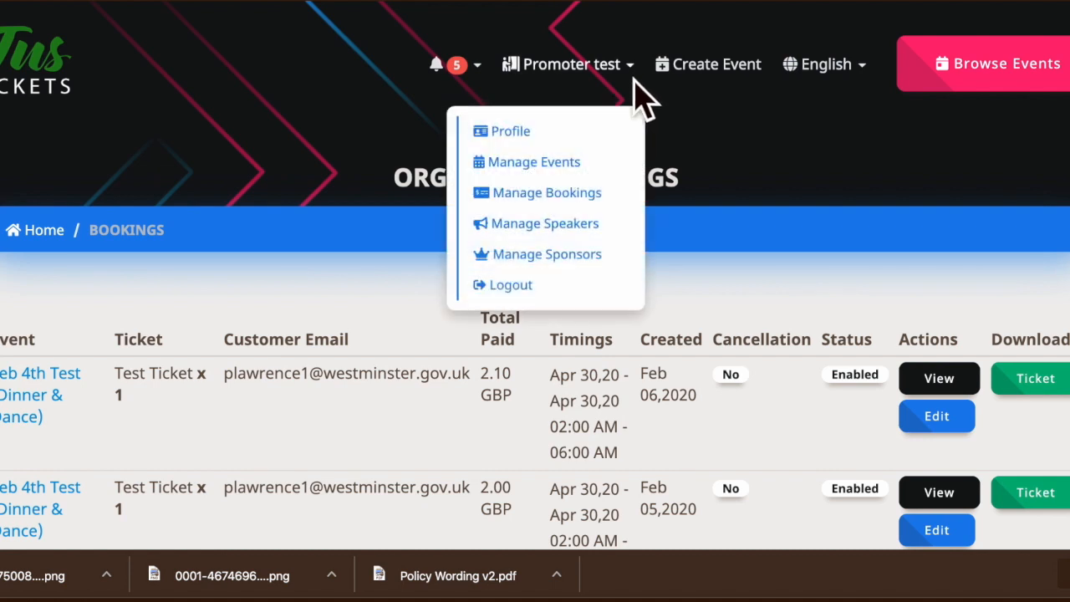
click(574, 165)
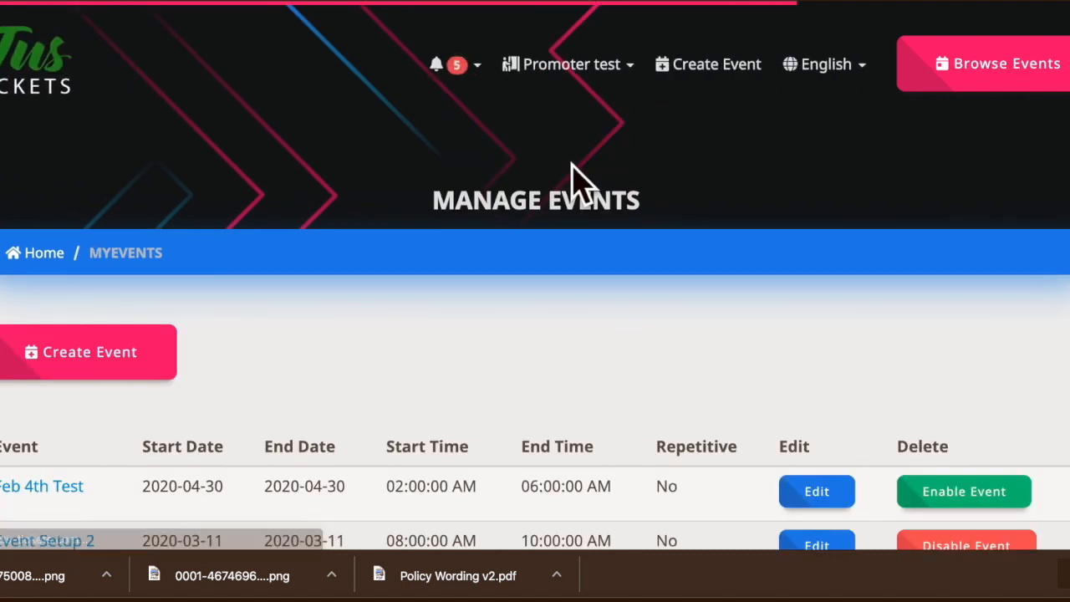
scroll(571, 165, down, 3)
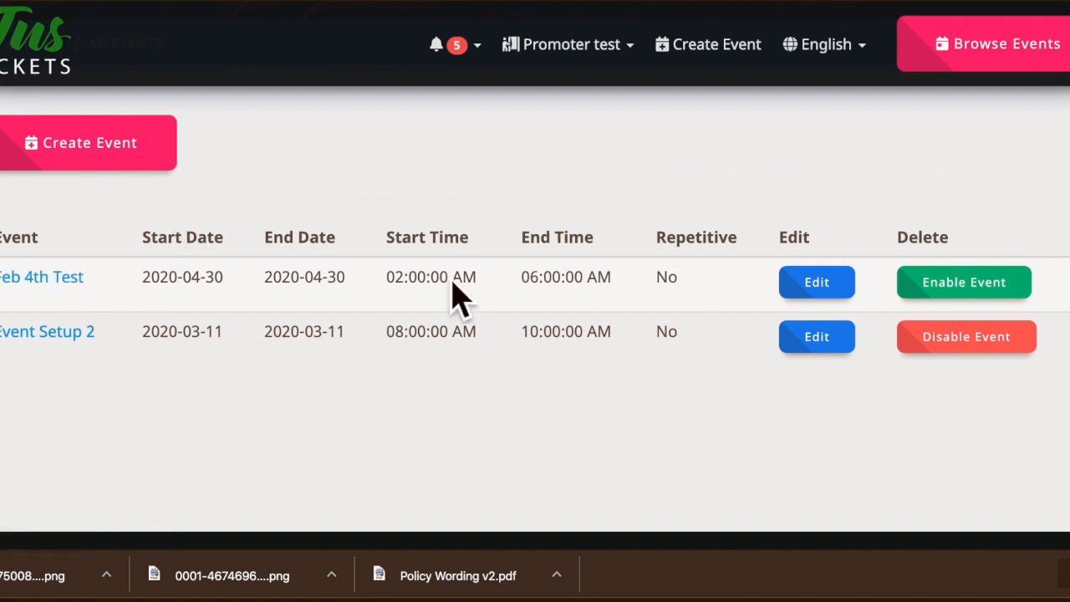
click(832, 288)
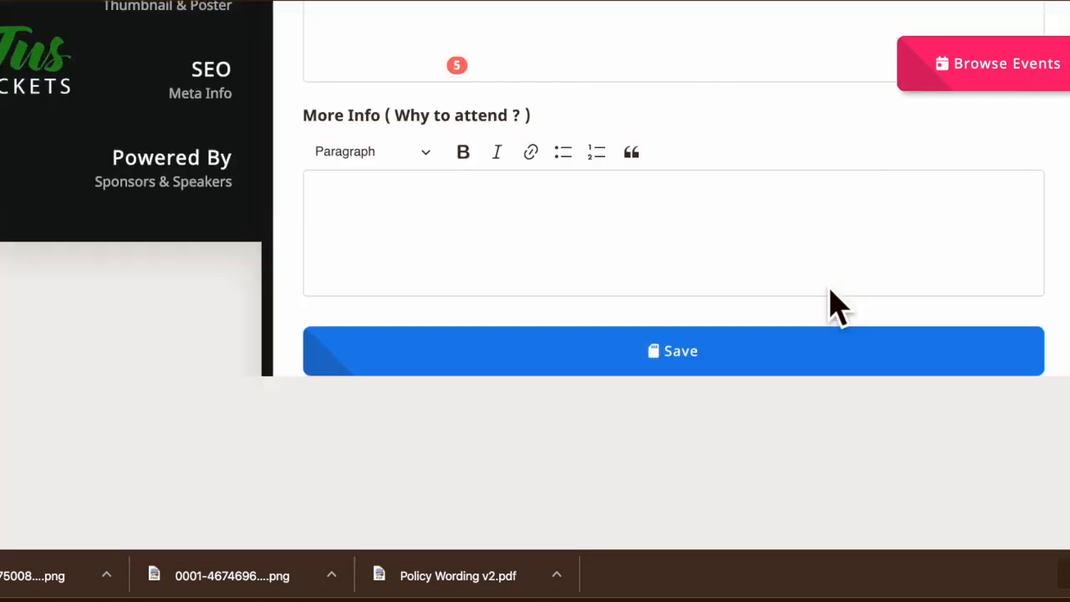
scroll(832, 305, up, 5)
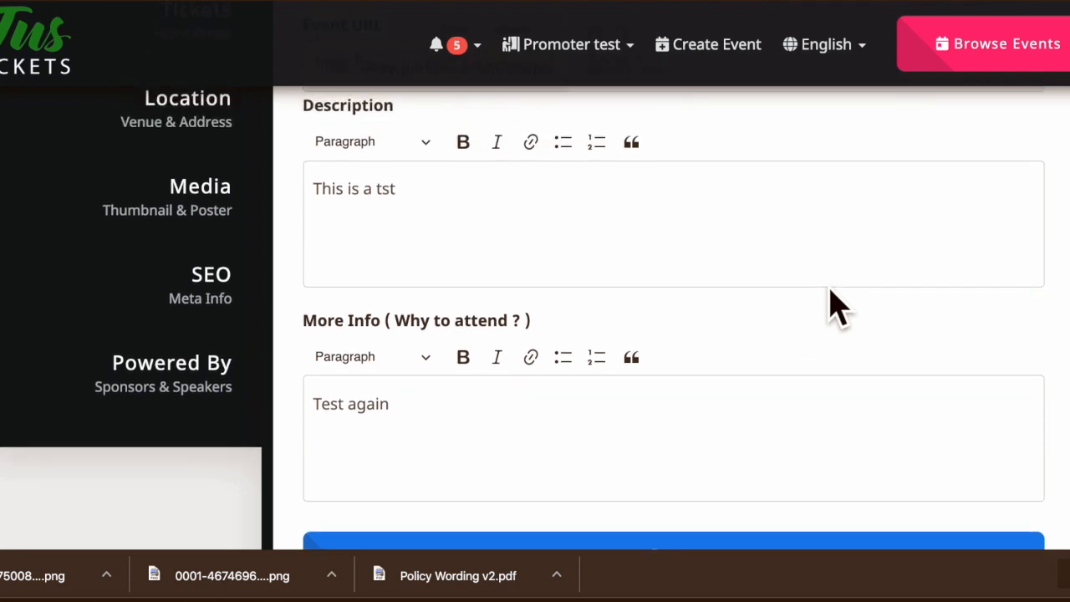
scroll(623, 319, down, 2)
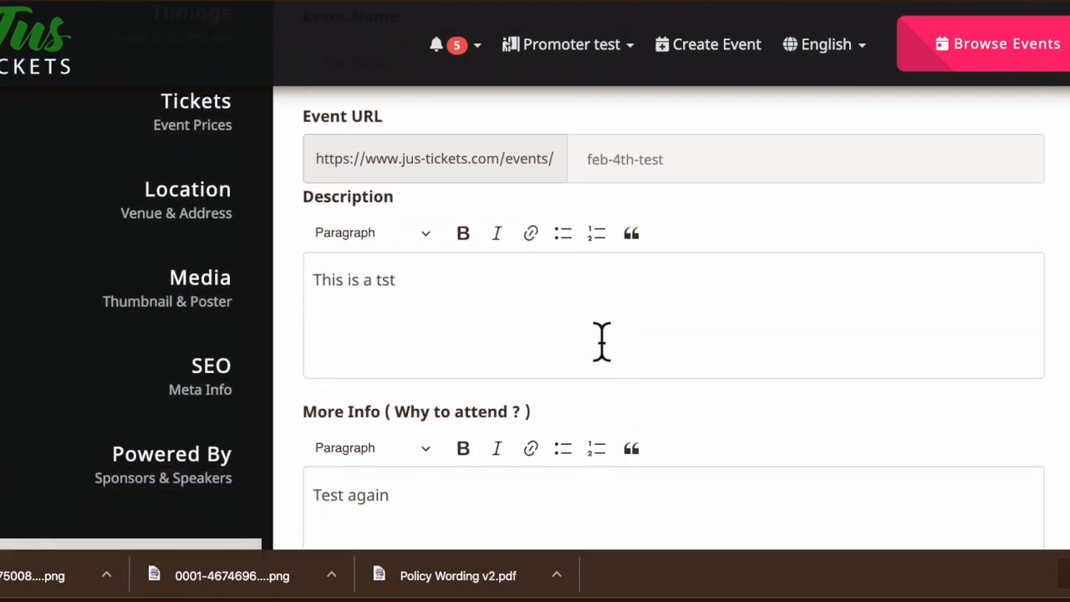
Check the event's sponsors and speakers settings, along with its save, unpublish and attendee CSV export options.
click(216, 473)
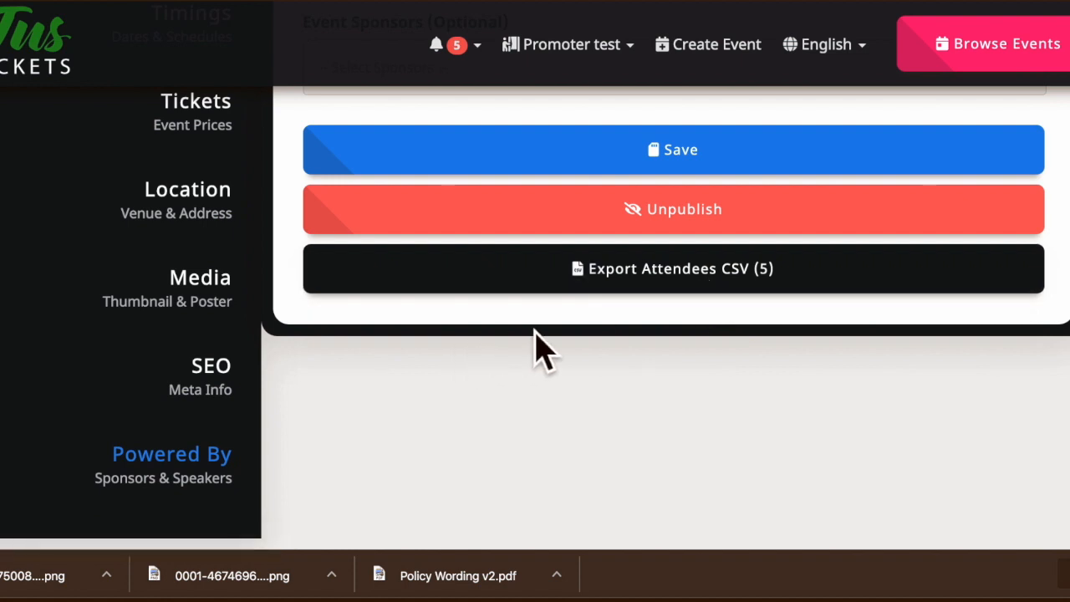
scroll(569, 377, up, 2)
scroll(562, 359, up, 5)
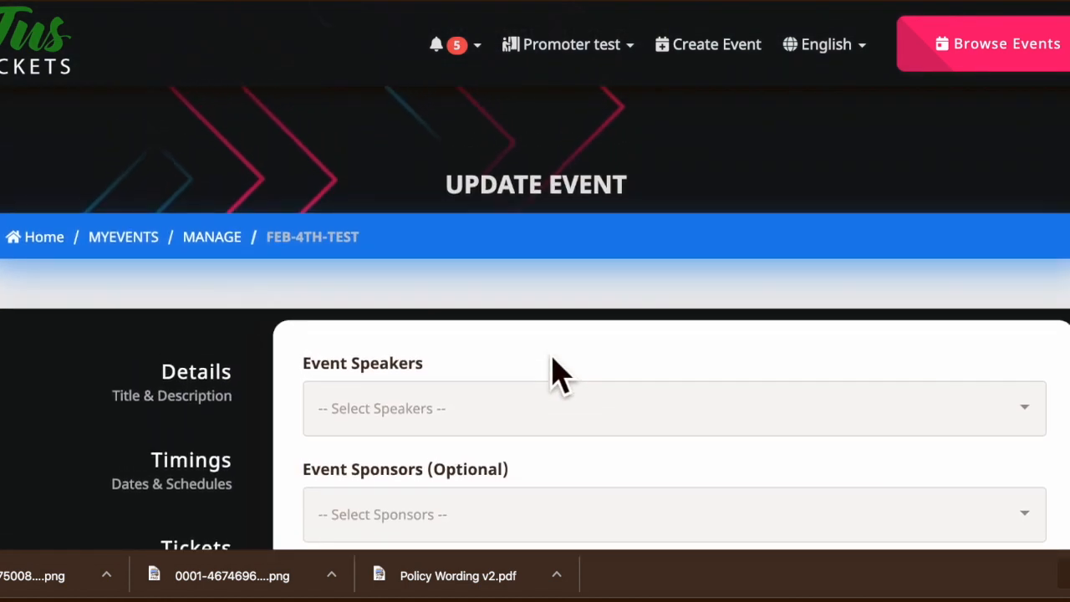
mouse_move(616, 131)
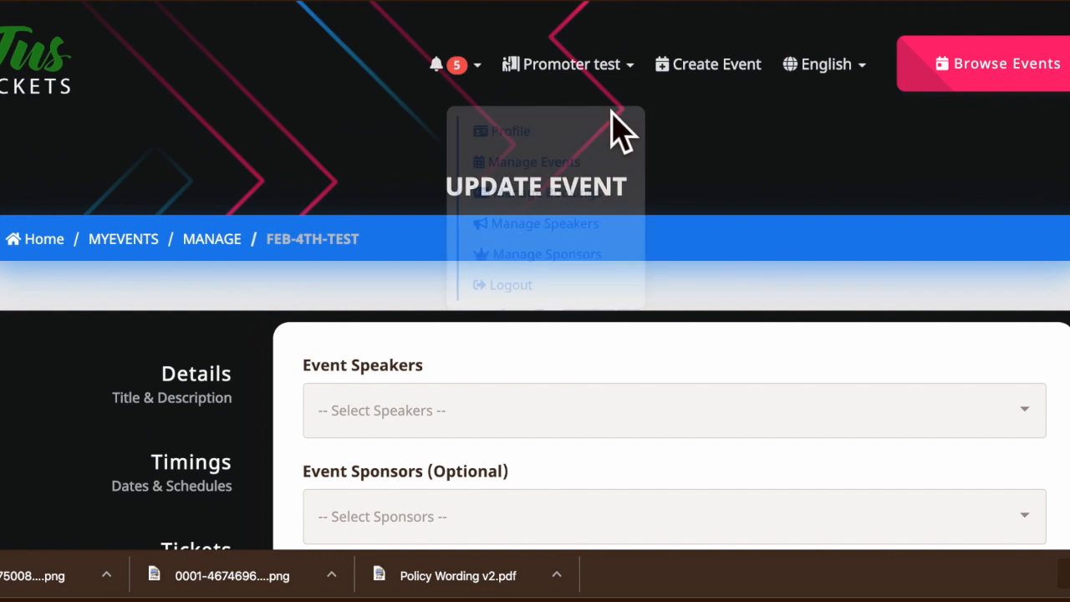